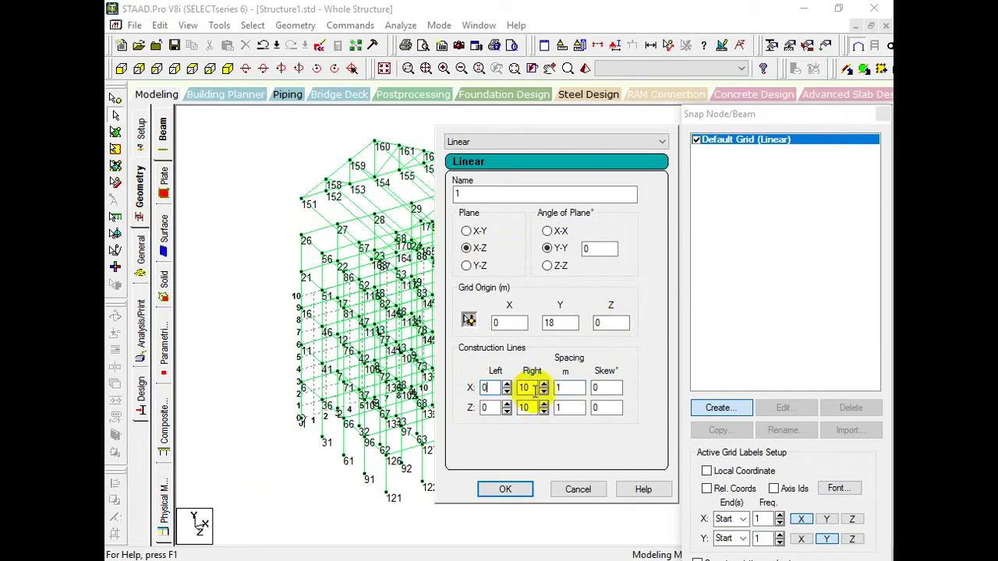
- Create linear grid 1 with 1 m spacing in both X and Z and make it the active grid
double_click(575, 397)
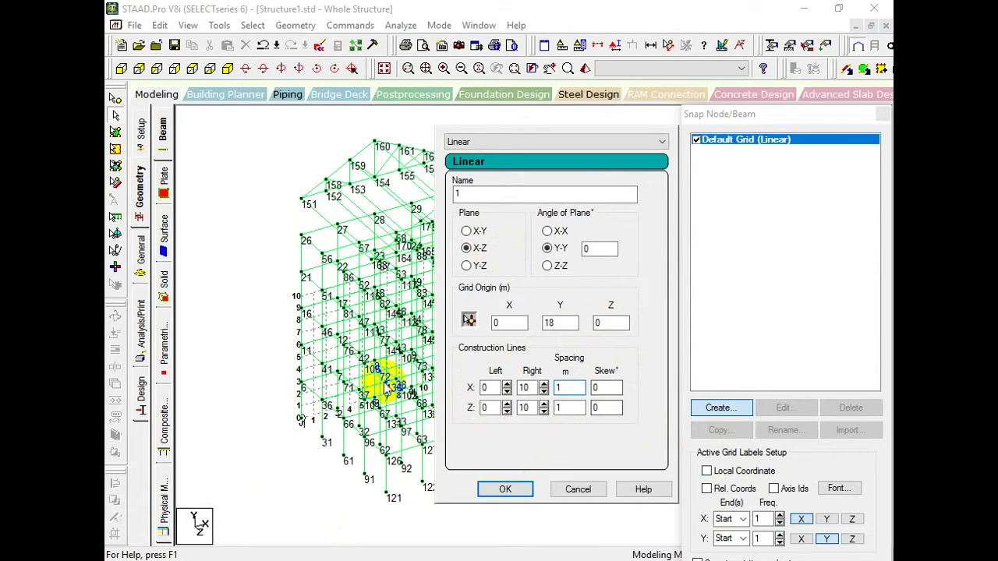
click(573, 407)
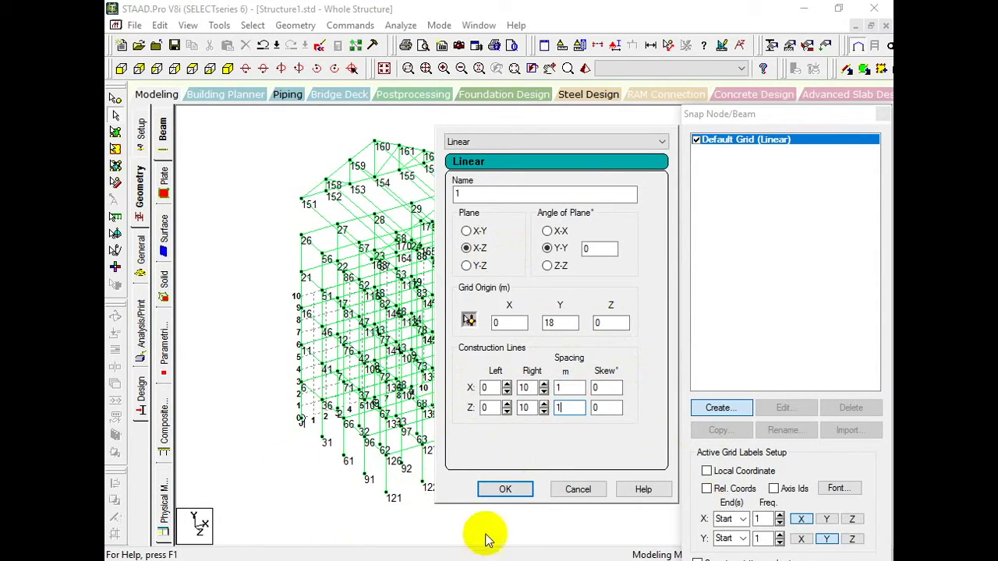
click(511, 490)
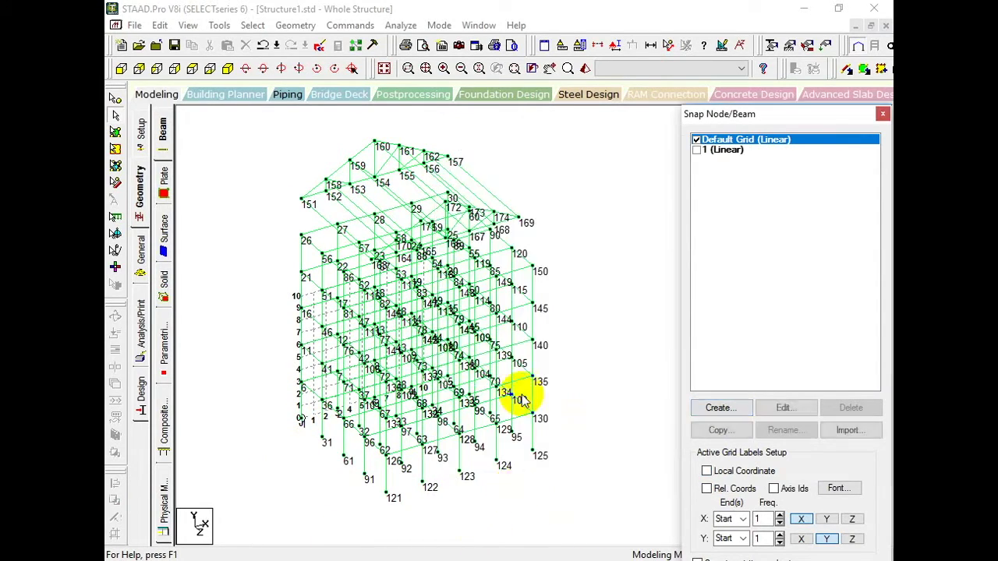
click(705, 153)
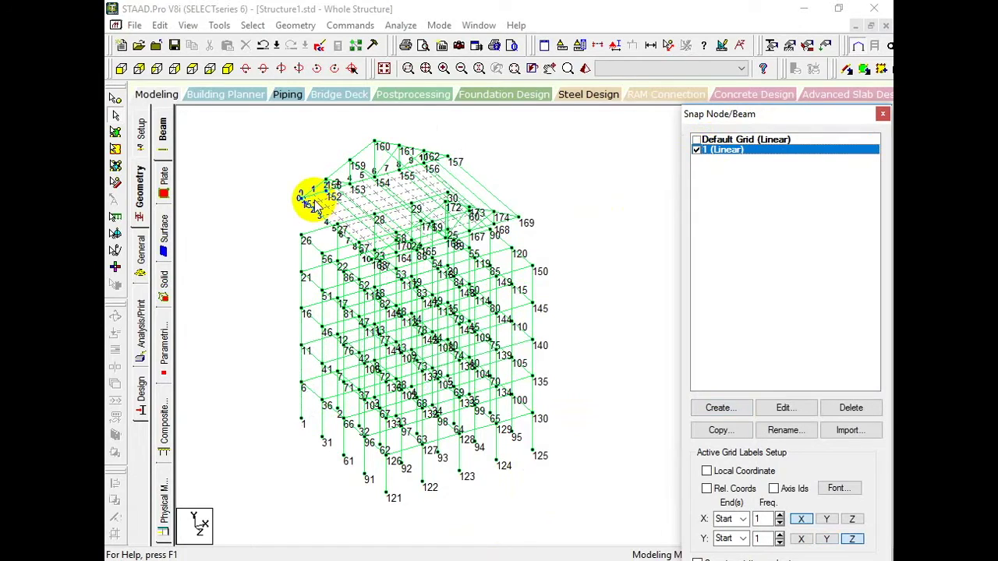
- Inspect how grid 1 lies on the base plane of the roof trusses
click(278, 173)
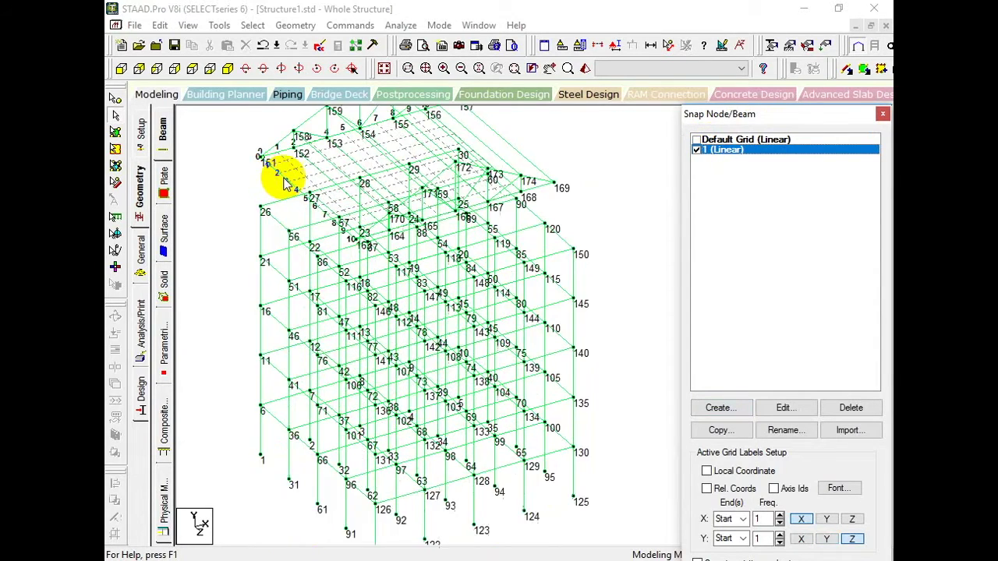
drag(360, 416, 359, 416)
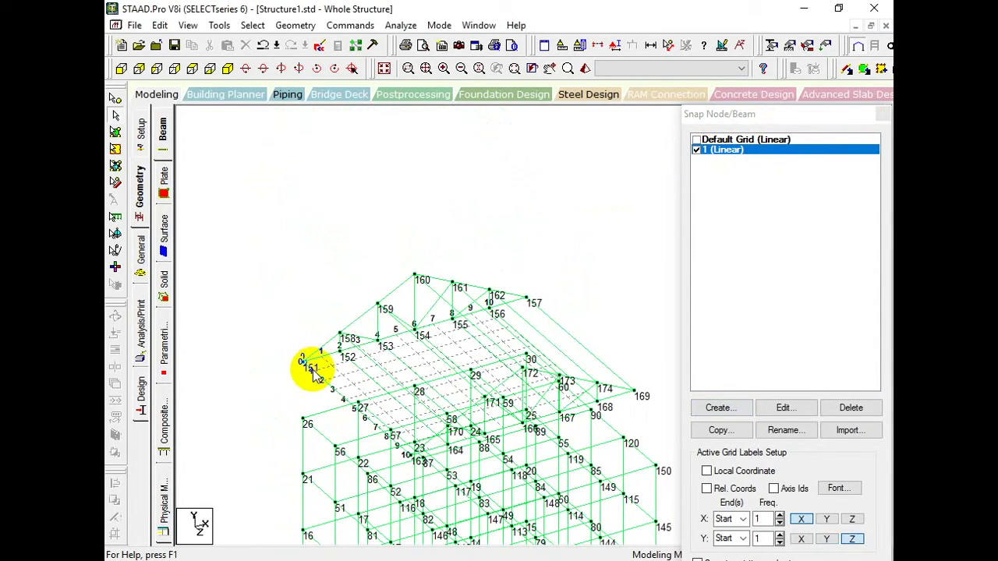
drag(350, 383, 322, 284)
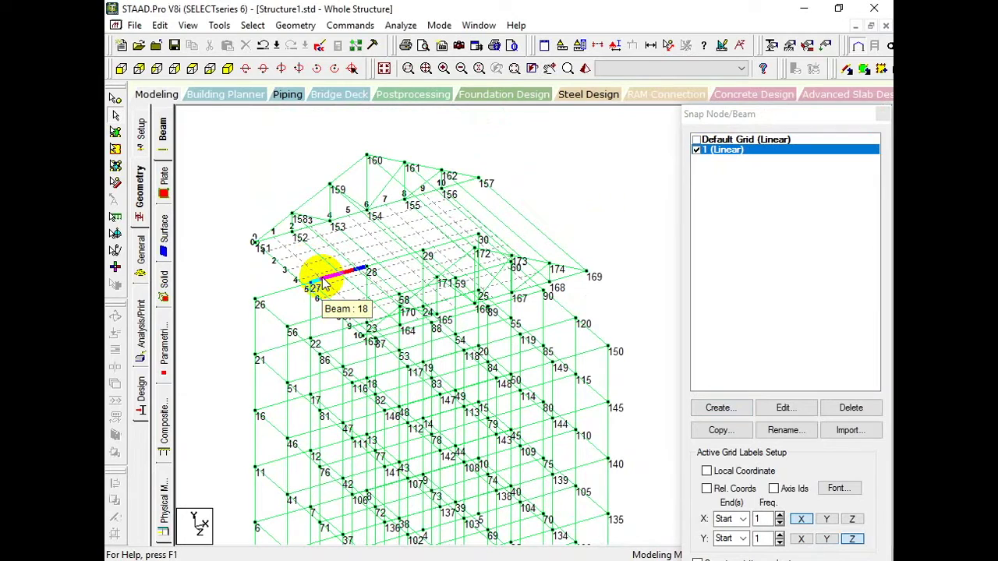
drag(315, 283, 333, 215)
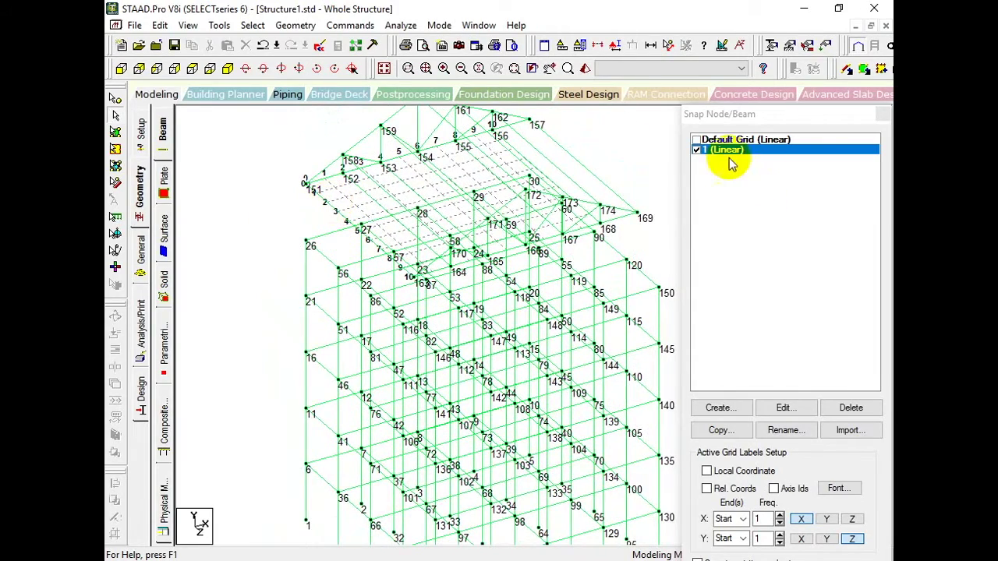
drag(323, 178, 297, 263)
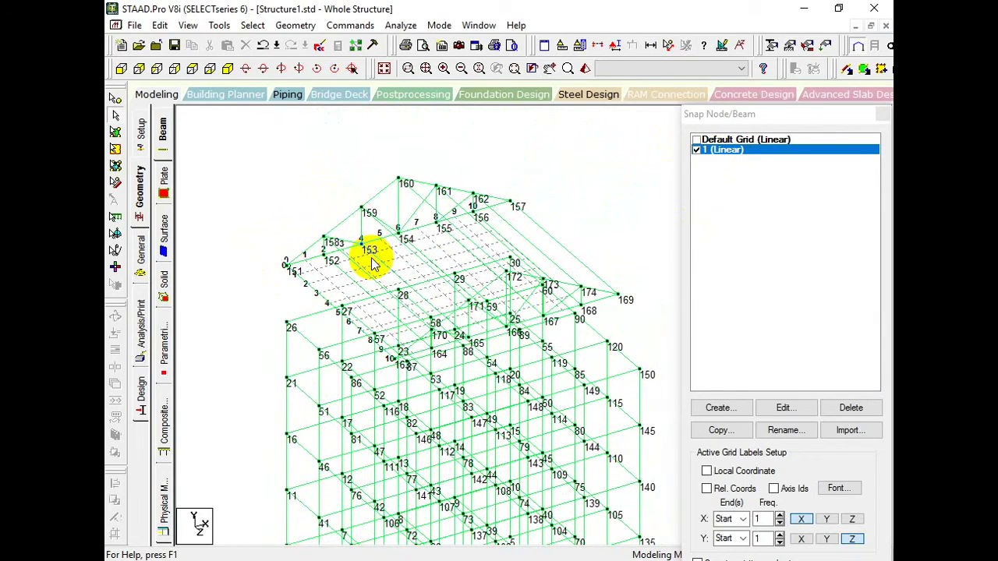
scroll(419, 241, up, 2)
scroll(468, 327, down, 2)
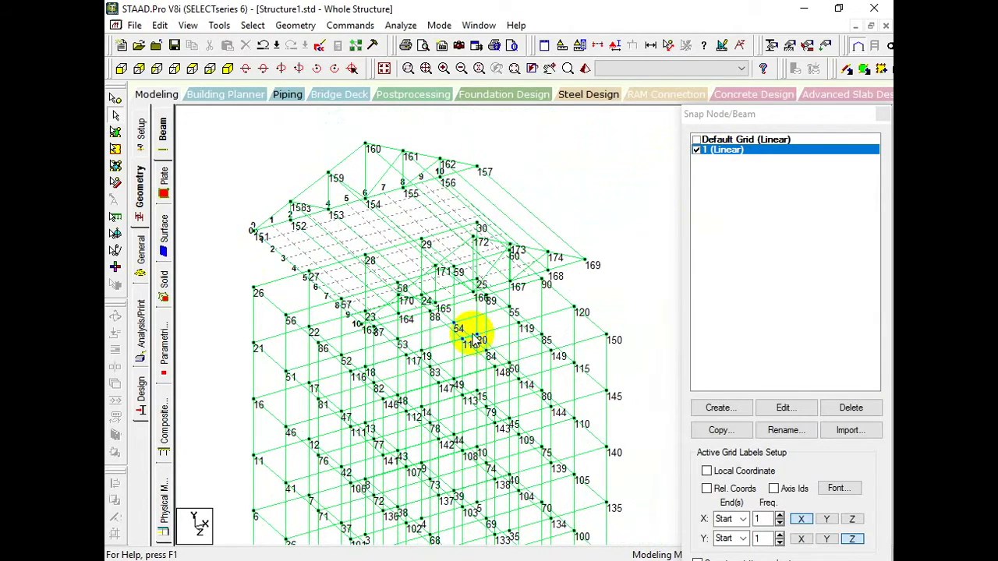
- Create a radial X-Y grid named a with the default settings, activate it and view it from the front
click(719, 408)
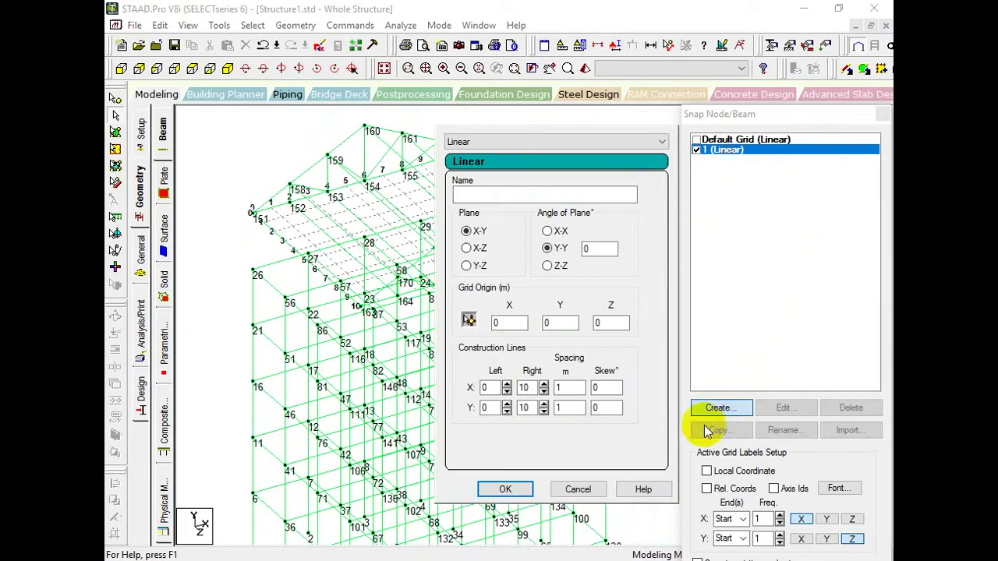
click(532, 142)
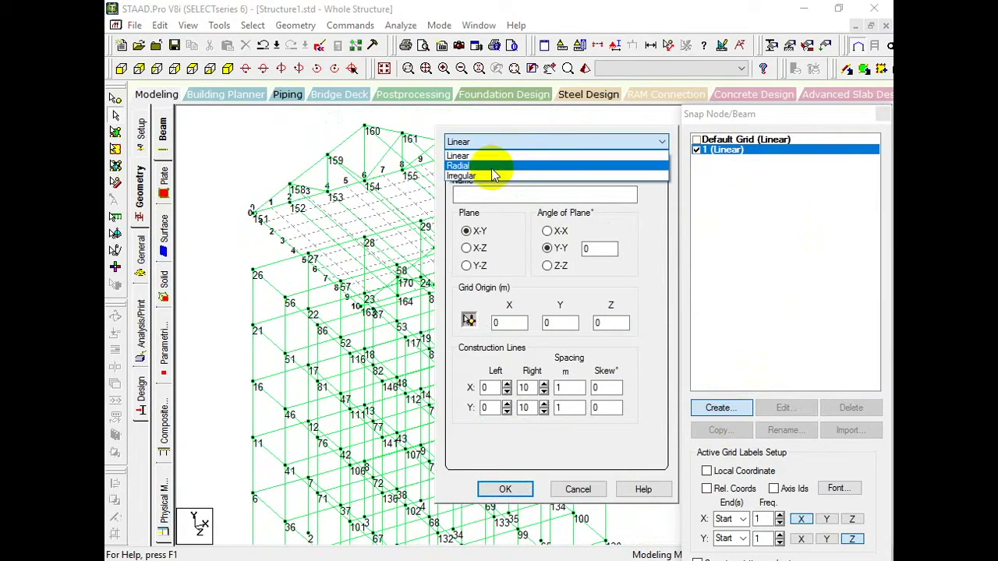
click(459, 166)
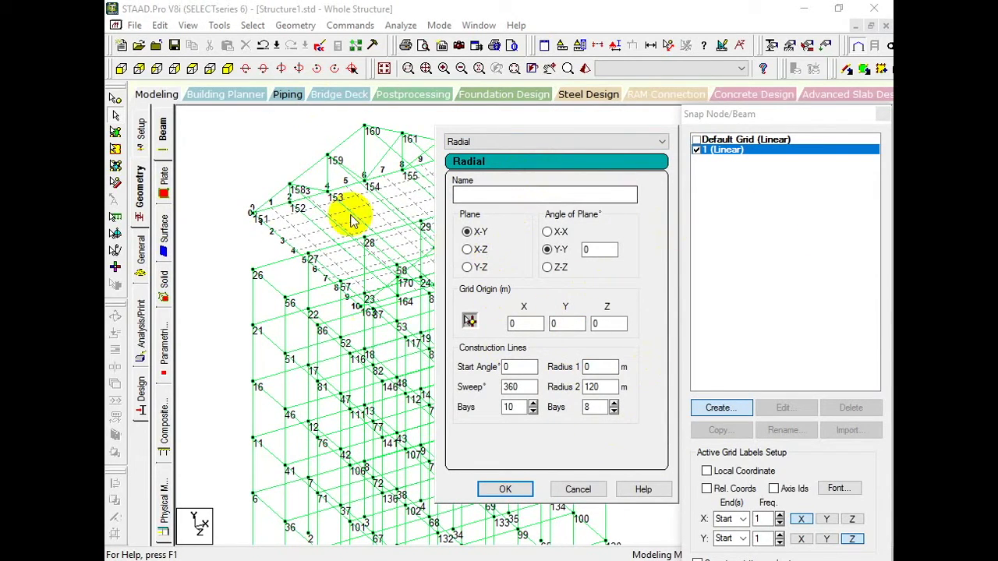
click(499, 191)
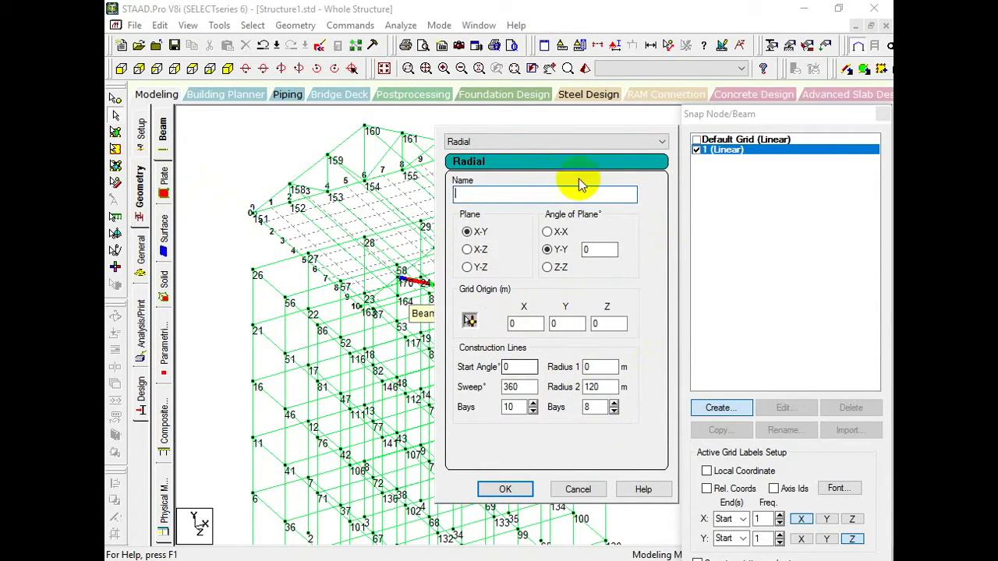
text(a)
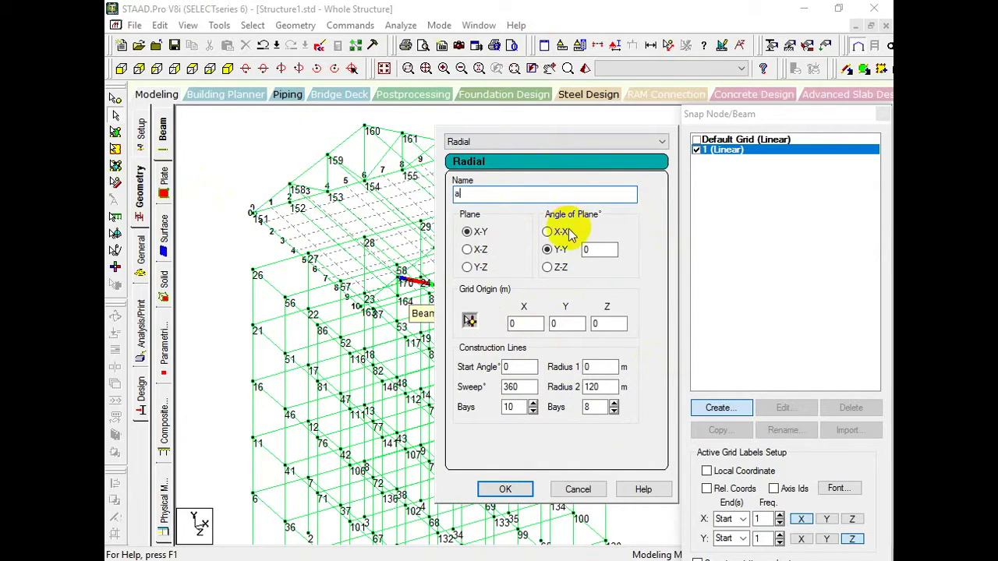
click(508, 489)
click(697, 160)
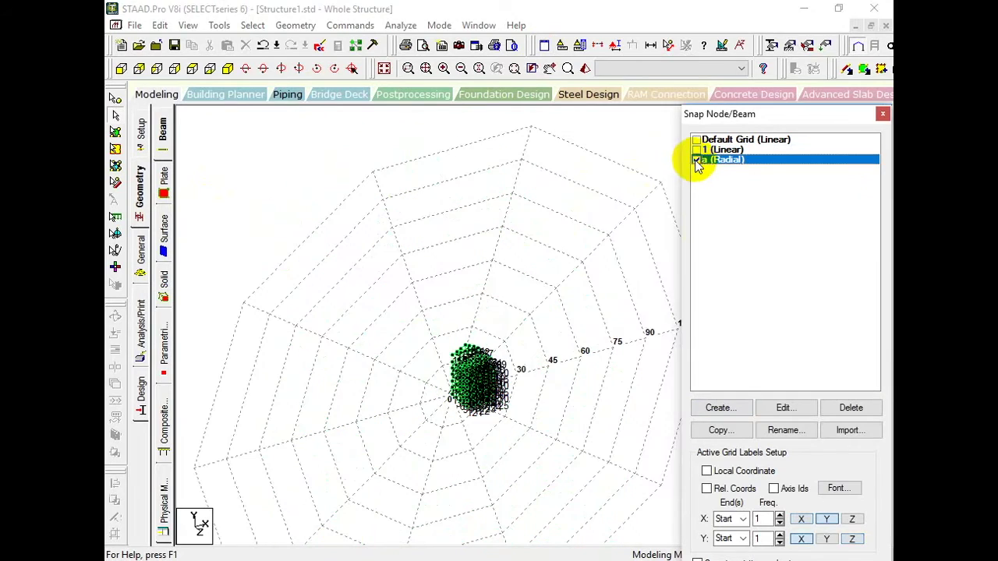
scroll(460, 316, down, 2)
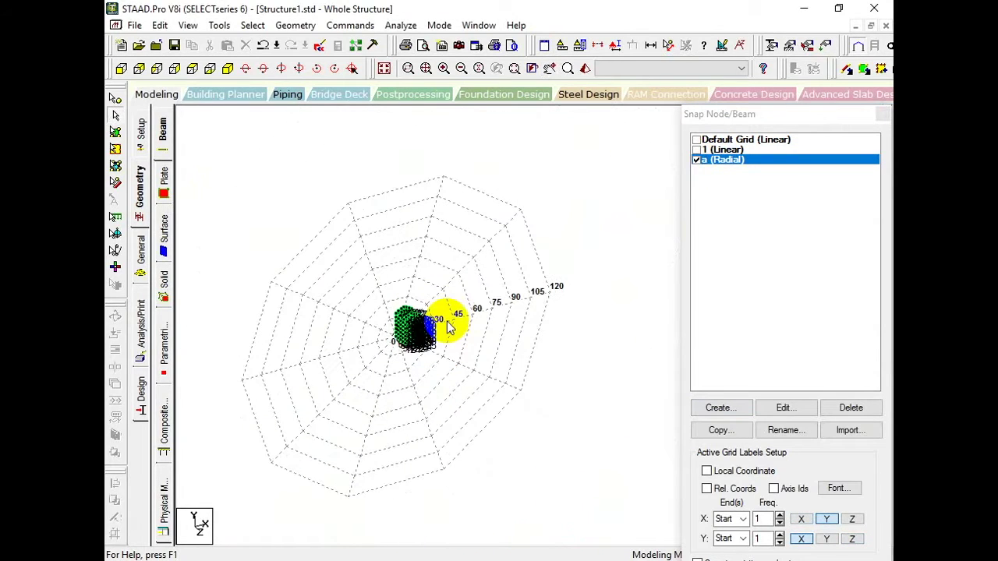
click(119, 68)
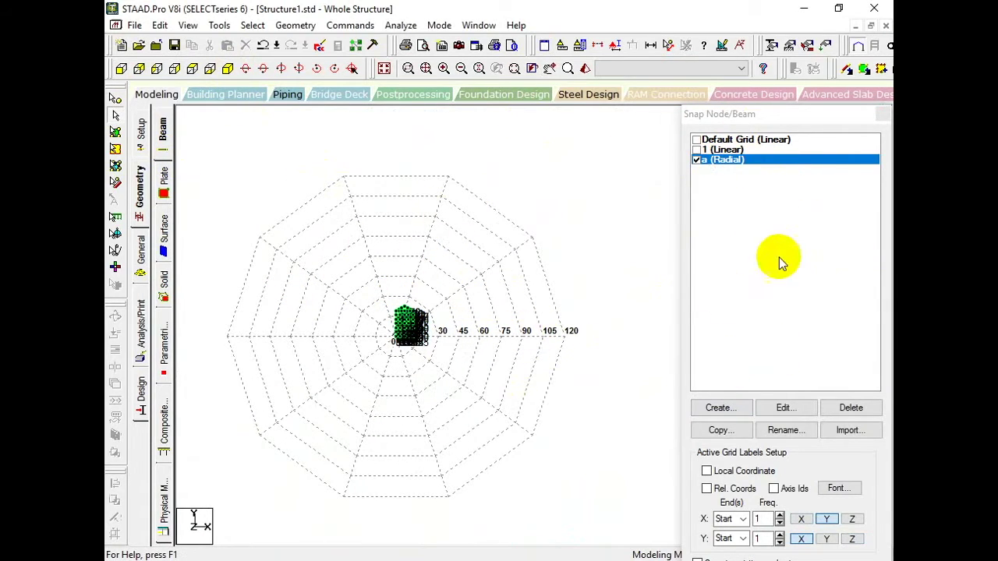
- Make the Default Grid (Linear) active again and return the structure to an isometric view
click(696, 159)
click(697, 139)
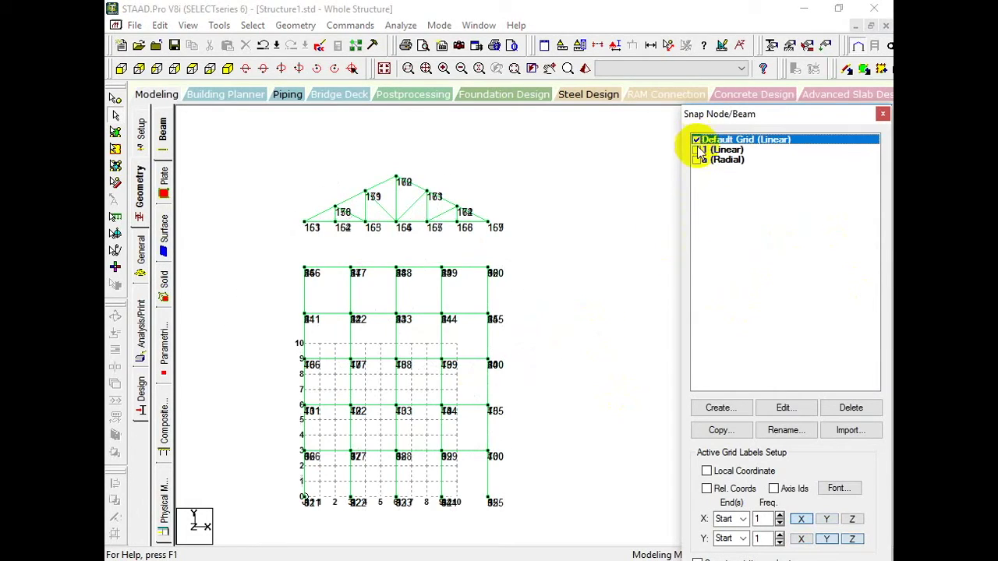
click(227, 69)
middle_drag(390, 350, 565, 376)
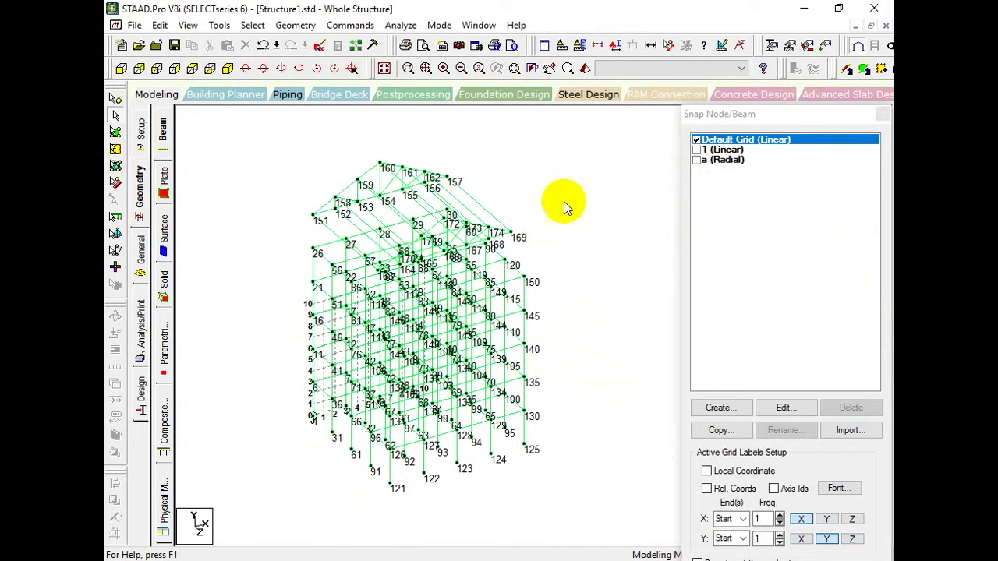
- Delete all beams of the structure and save the modified model
drag(268, 123, 601, 526)
key(Delete)
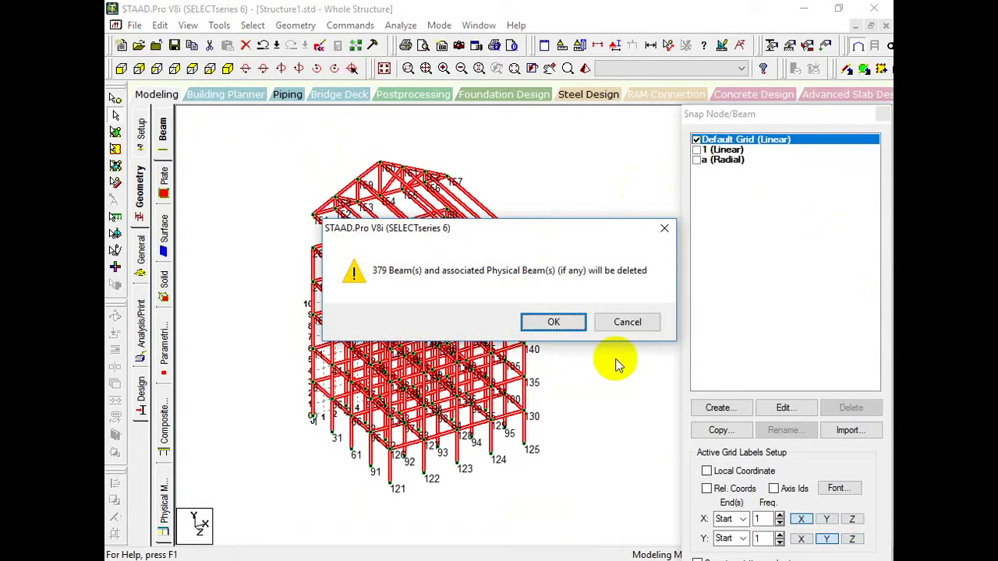
click(554, 323)
click(554, 322)
click(480, 320)
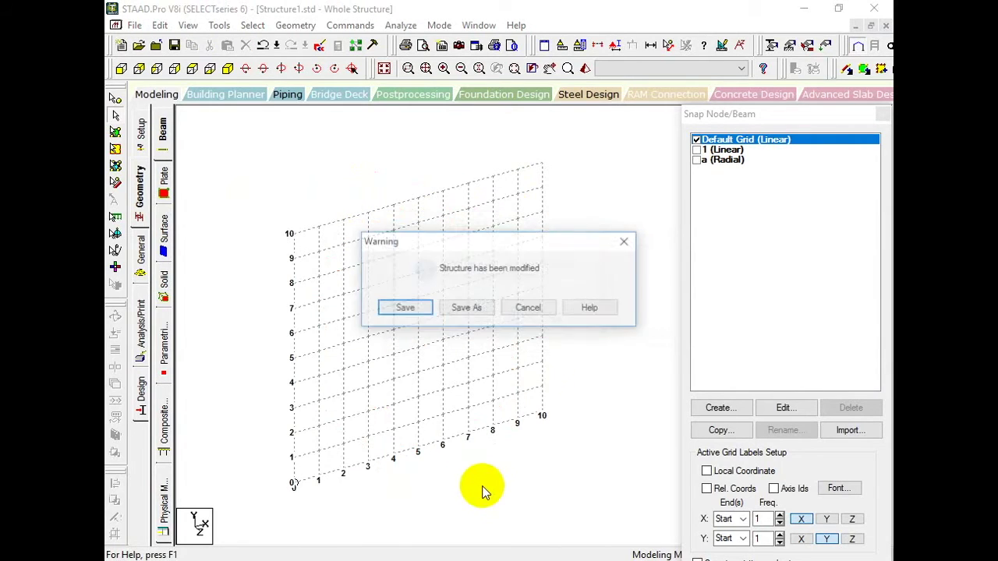
click(404, 309)
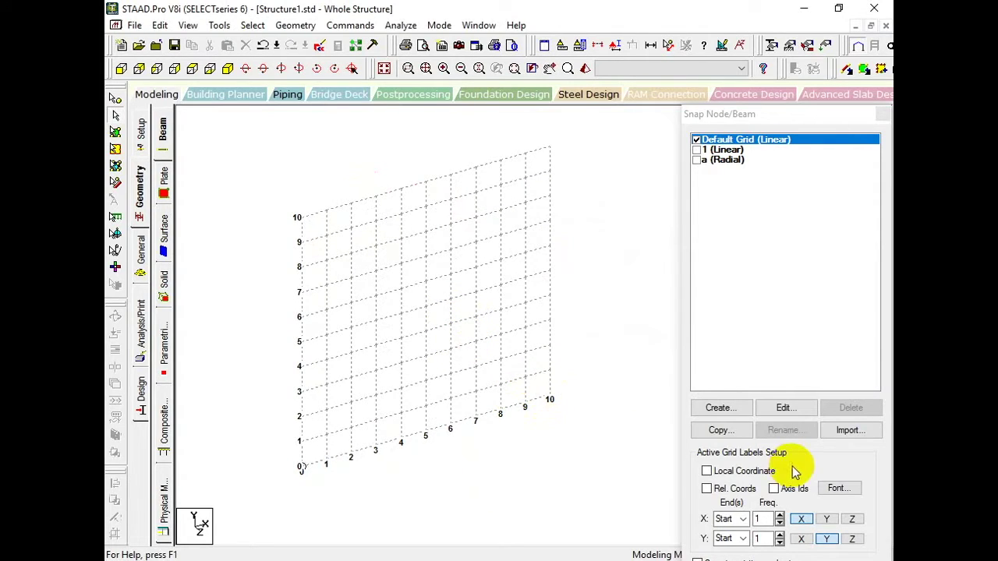
- Reposition the Snap Node/Beam window so that all its controls are accessible
double_click(751, 112)
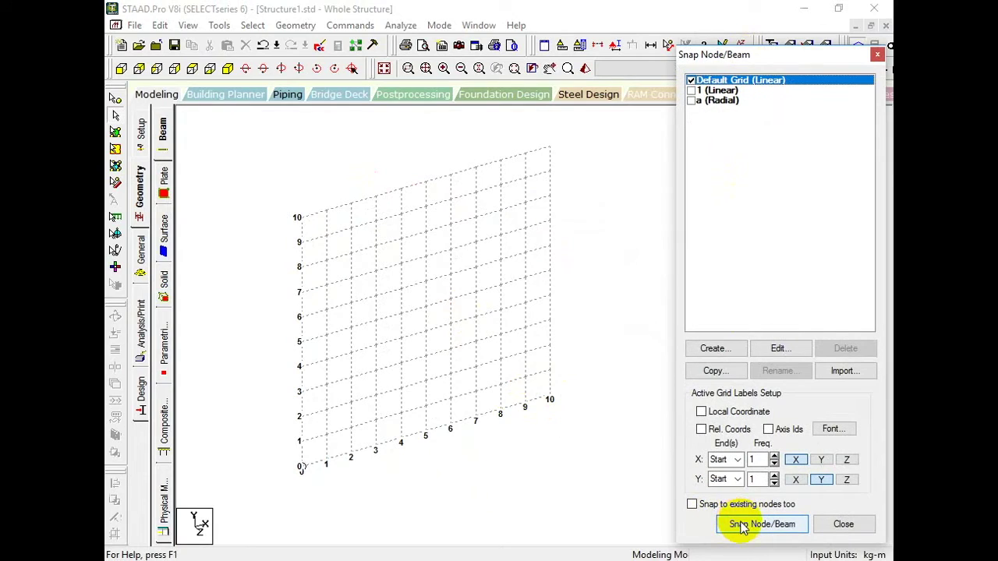
middle_drag(396, 317, 299, 257)
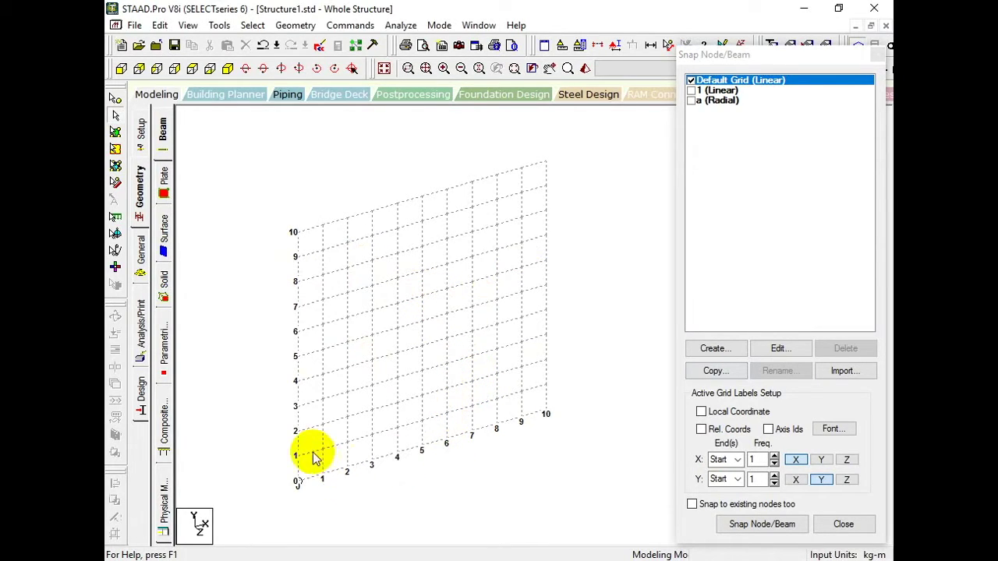
middle_drag(323, 471, 311, 485)
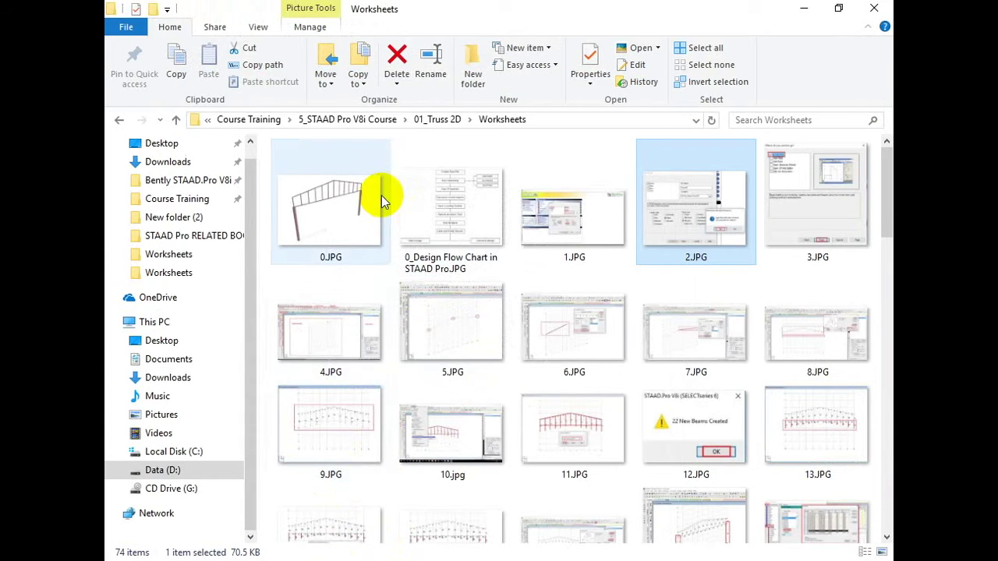
- Go through the 01_Truss 2D worksheet images in File Explorer and examine the node positions marked on the grid
double_click(382, 195)
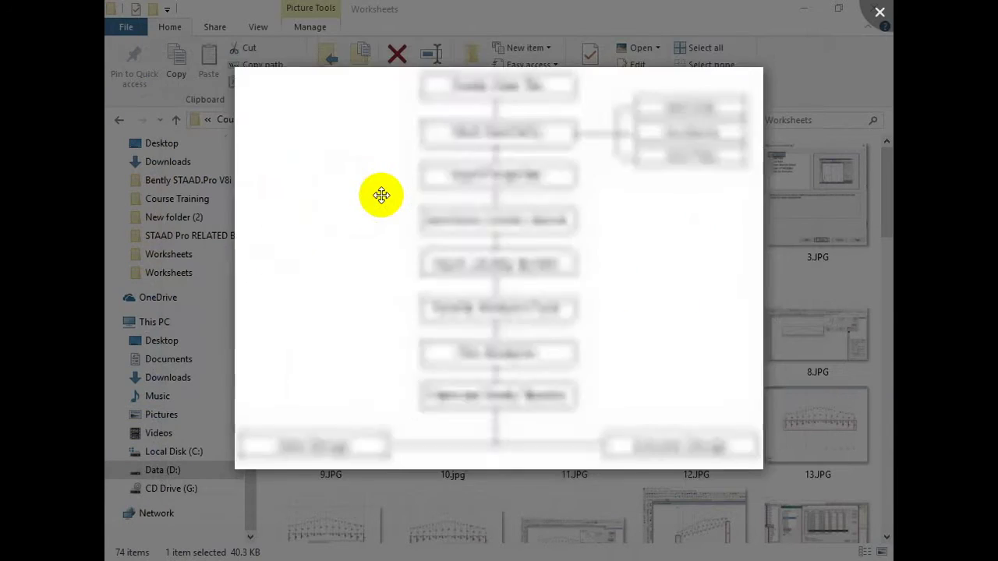
key(Right)
key(Right)
key(Right)
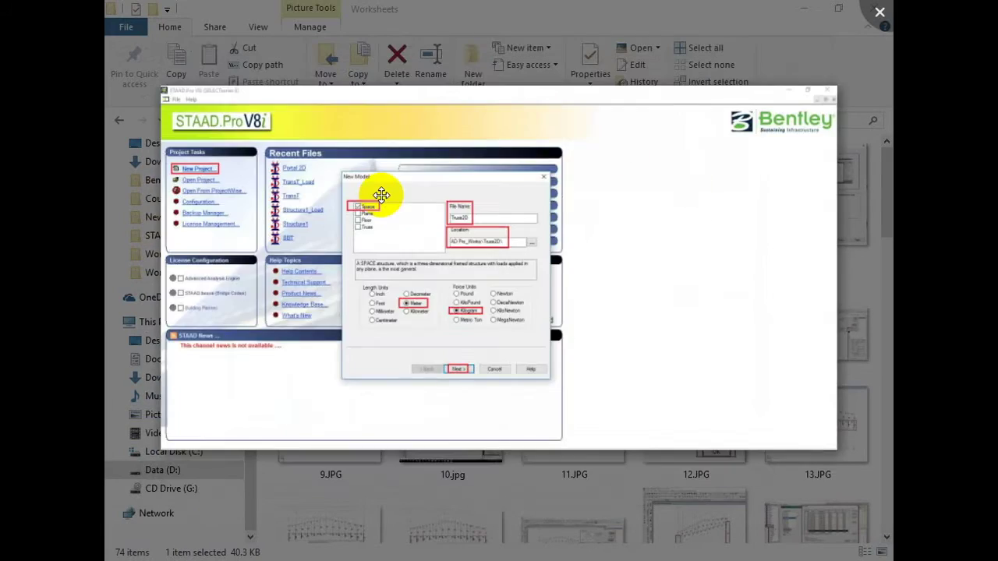
key(Right)
key(Right)
key(Right)
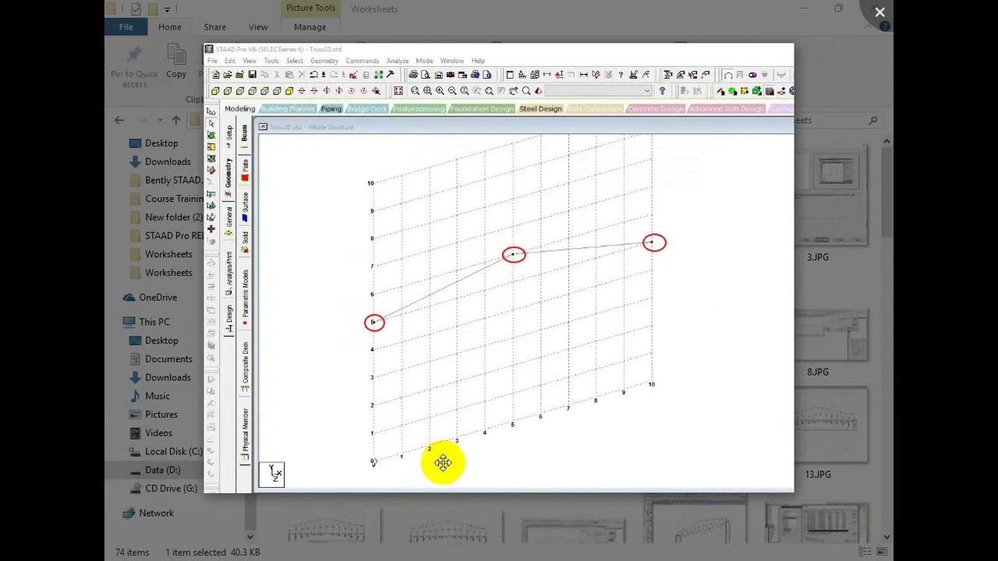
scroll(514, 274, up, 2)
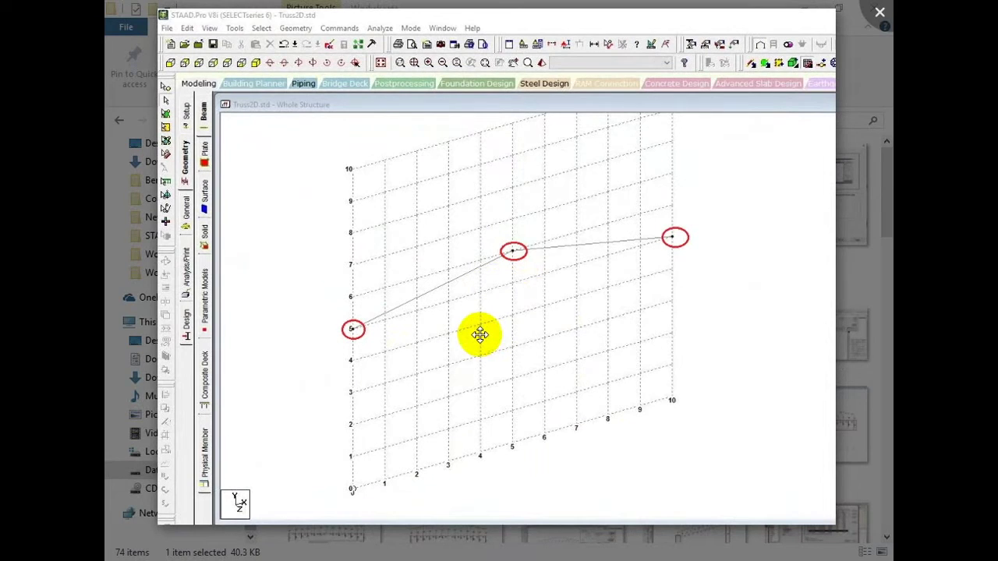
- Switch to the Structure1 model in STAAD.Pro and place a snap node at the origin (0, 0) of the default grid
mouse_move(500, 559)
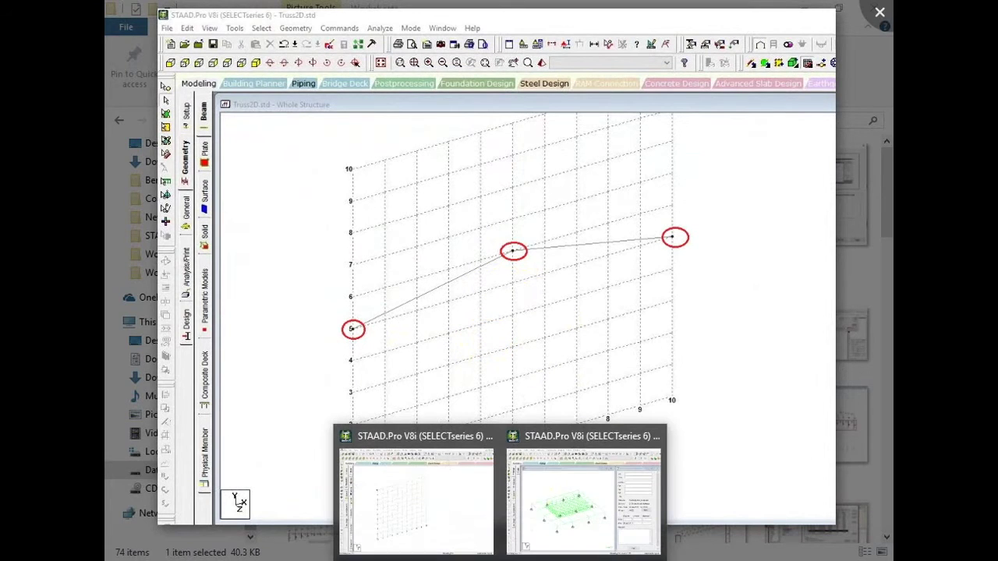
click(463, 494)
middle_drag(463, 486, 446, 330)
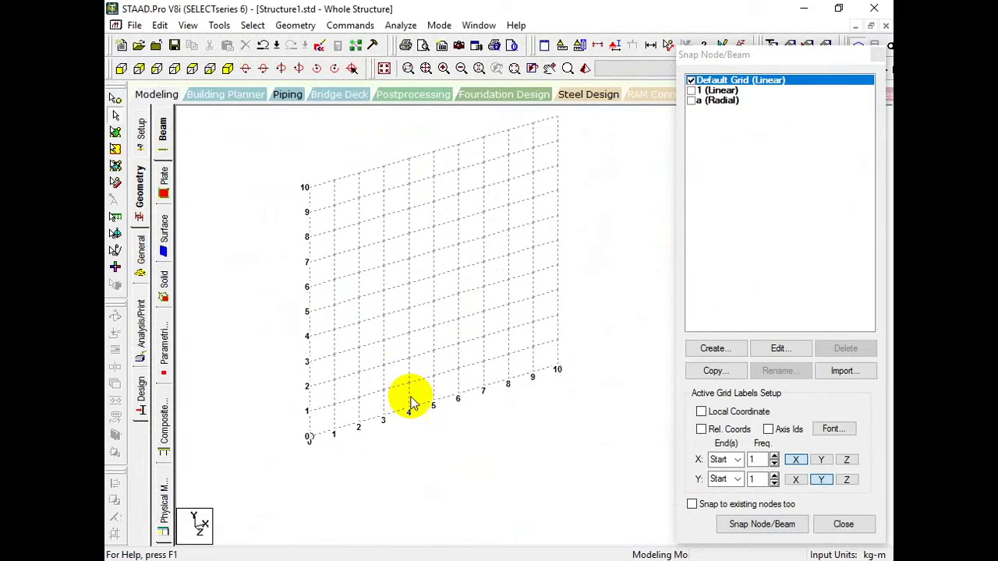
click(762, 524)
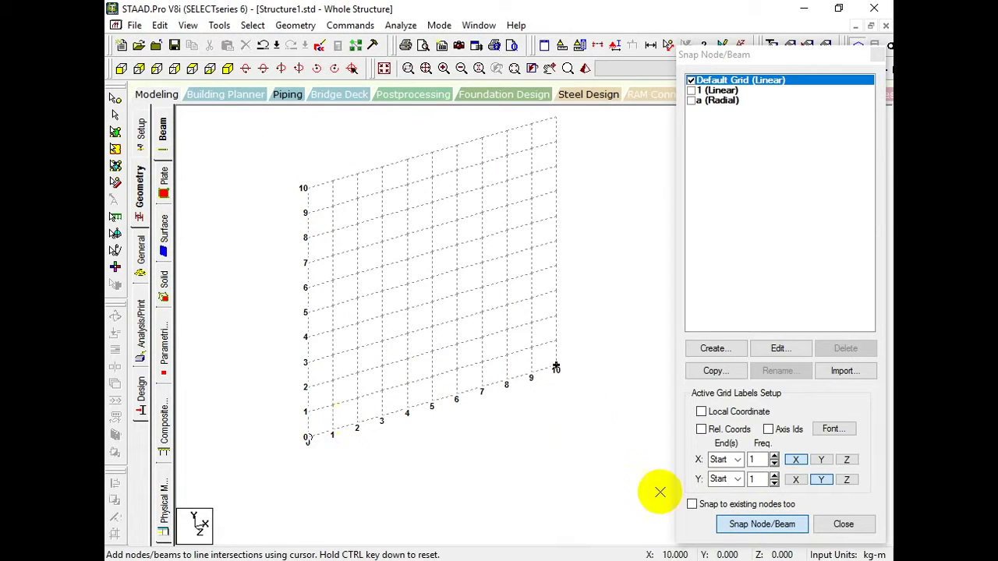
middle_drag(366, 431, 367, 442)
scroll(323, 445, up, 1)
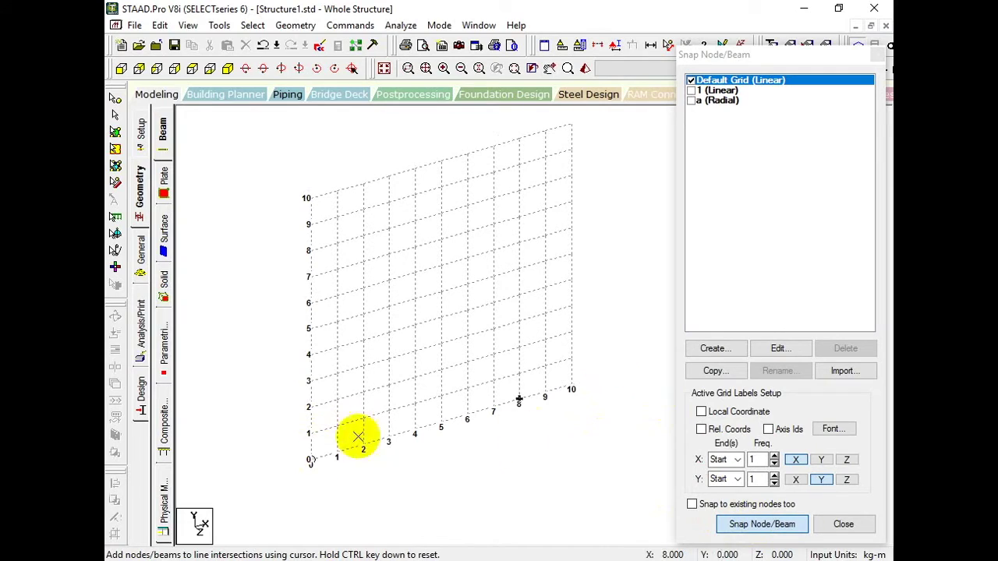
click(311, 460)
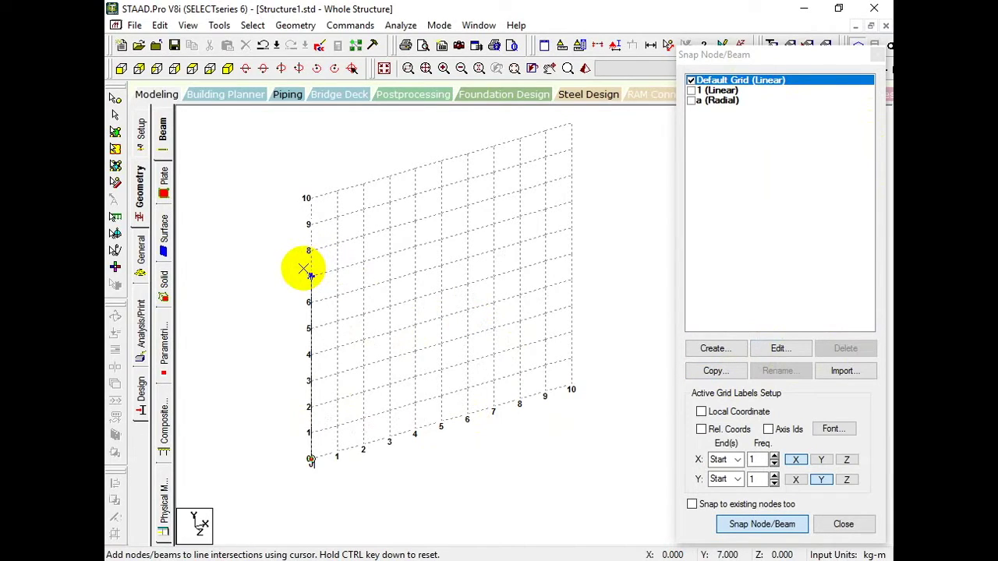
key(Escape)
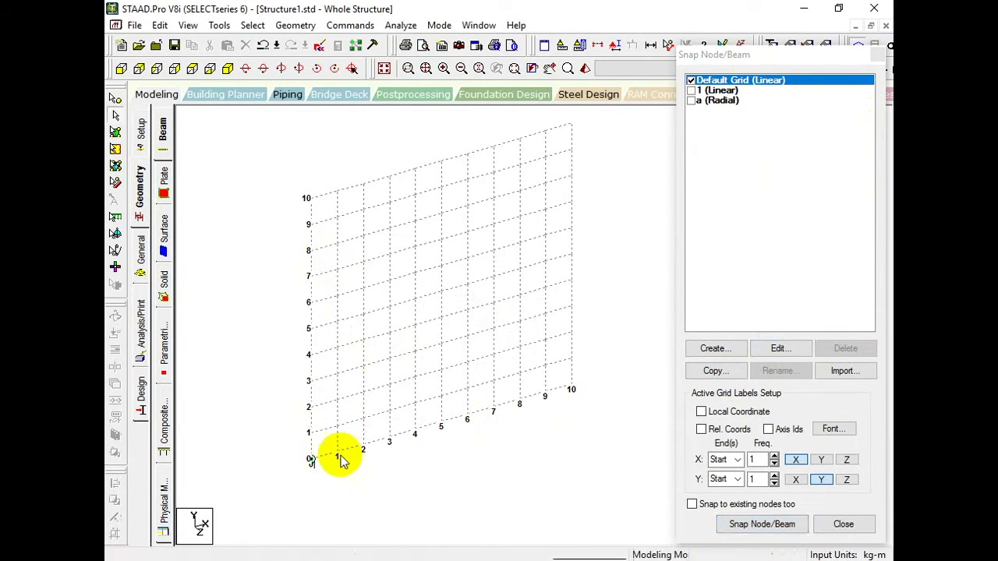
- Select the node at the grid origin with the Nodes Cursor
scroll(437, 483, up, 1)
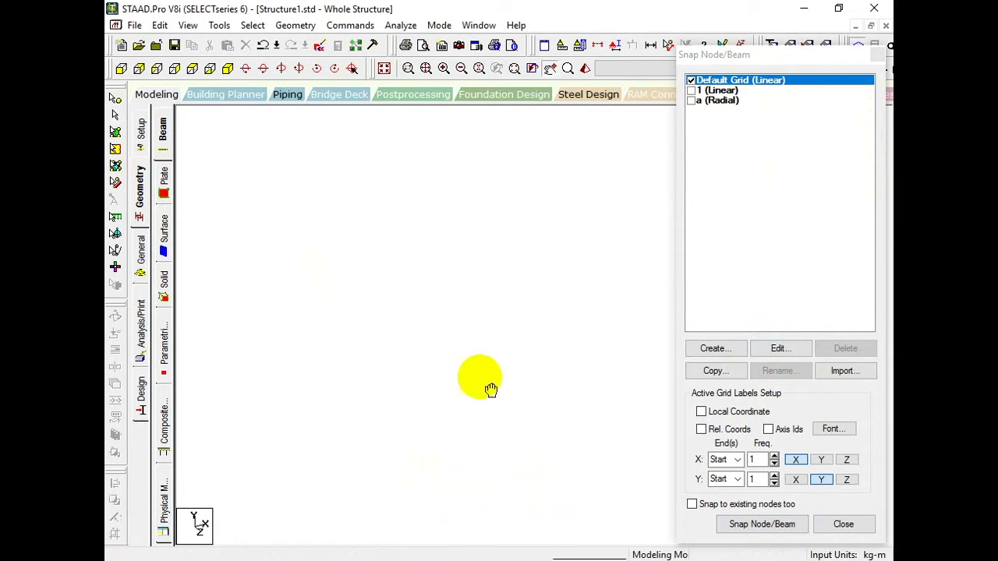
drag(368, 347, 422, 400)
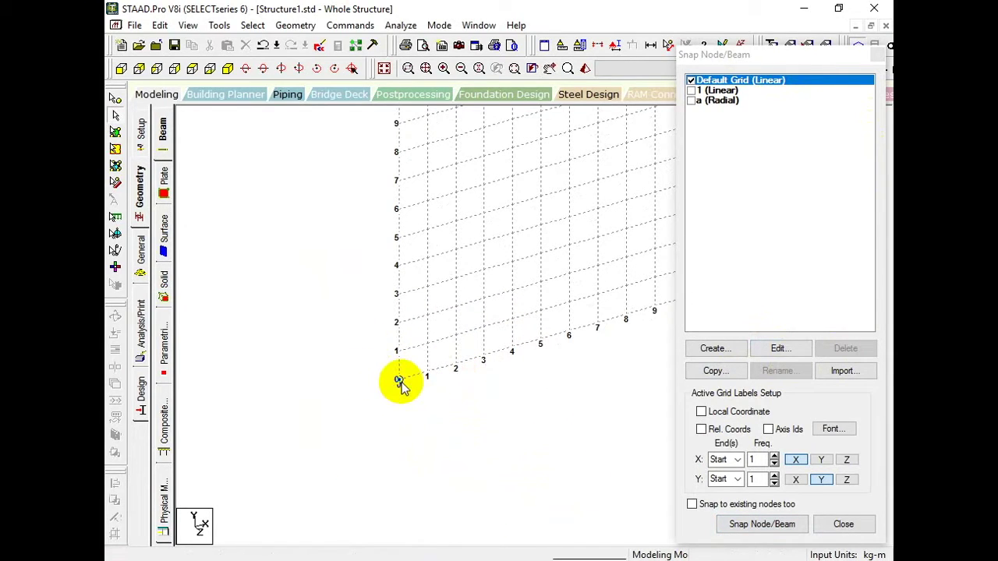
scroll(394, 393, up, 1)
drag(336, 361, 437, 425)
click(527, 503)
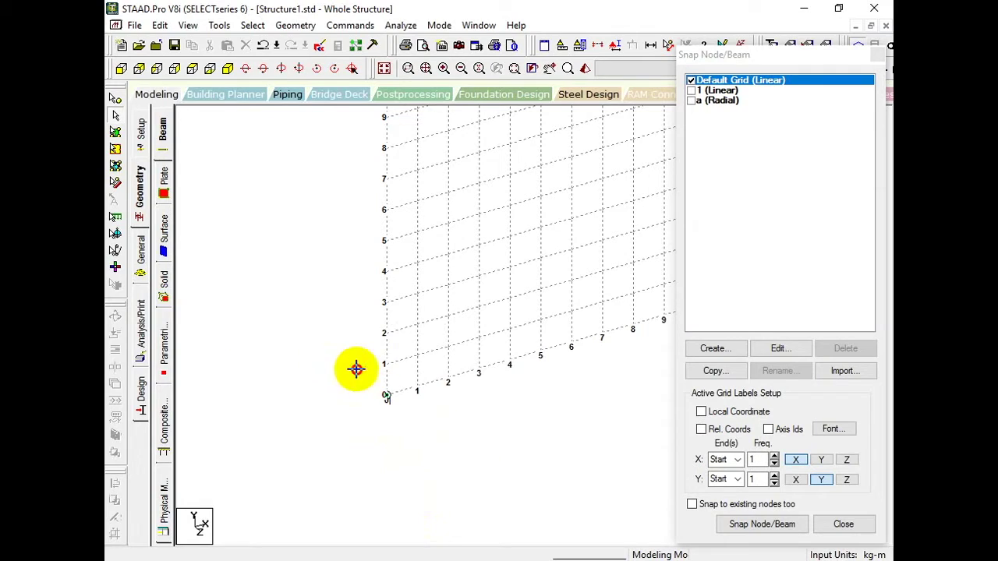
click(115, 106)
click(115, 104)
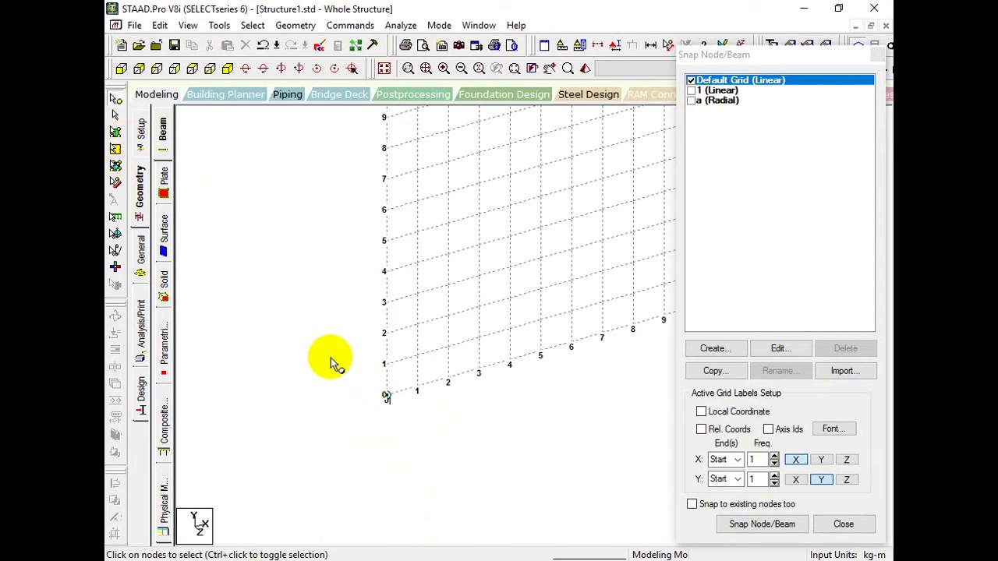
middle_drag(429, 306, 421, 388)
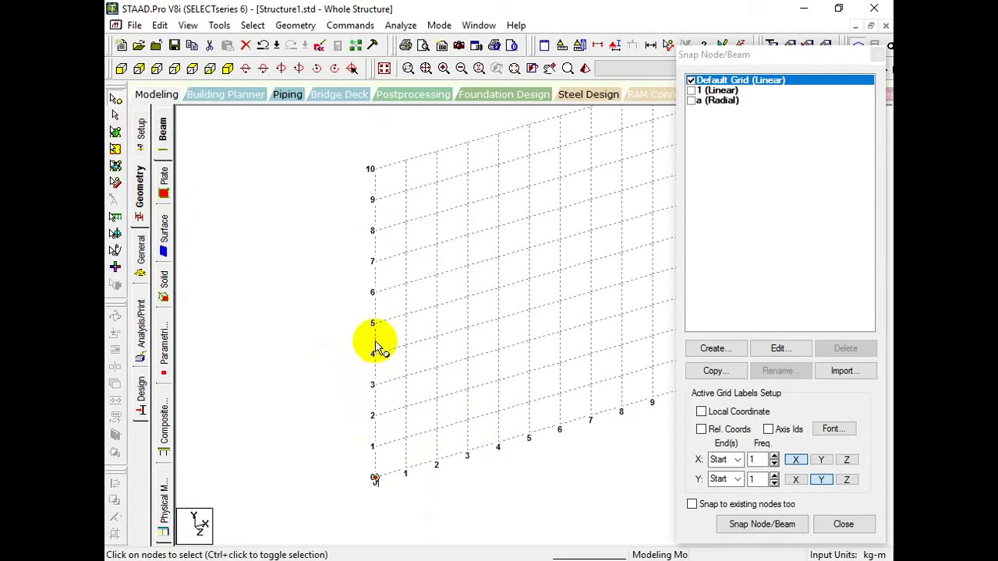
middle_drag(390, 350, 359, 348)
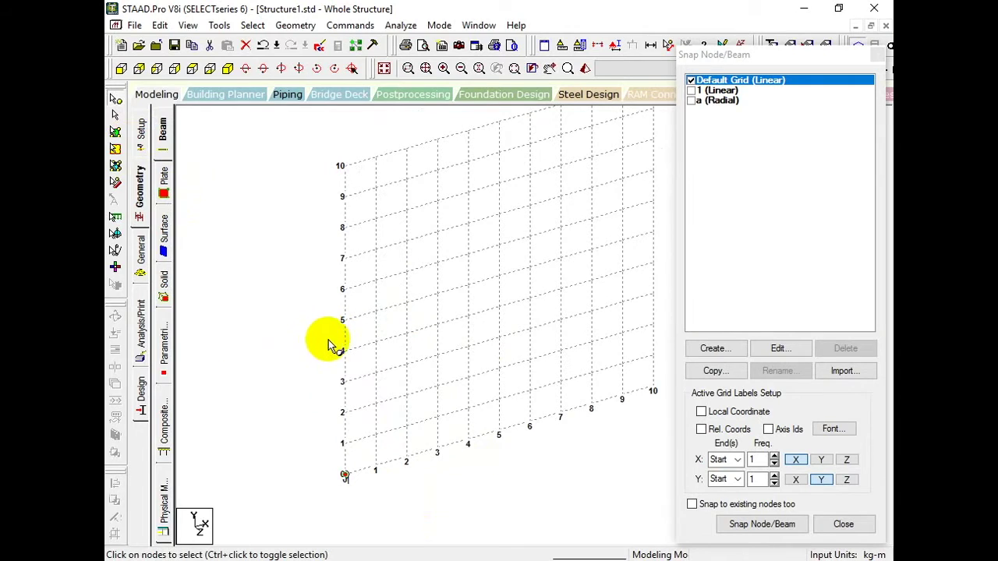
middle_drag(383, 414, 371, 363)
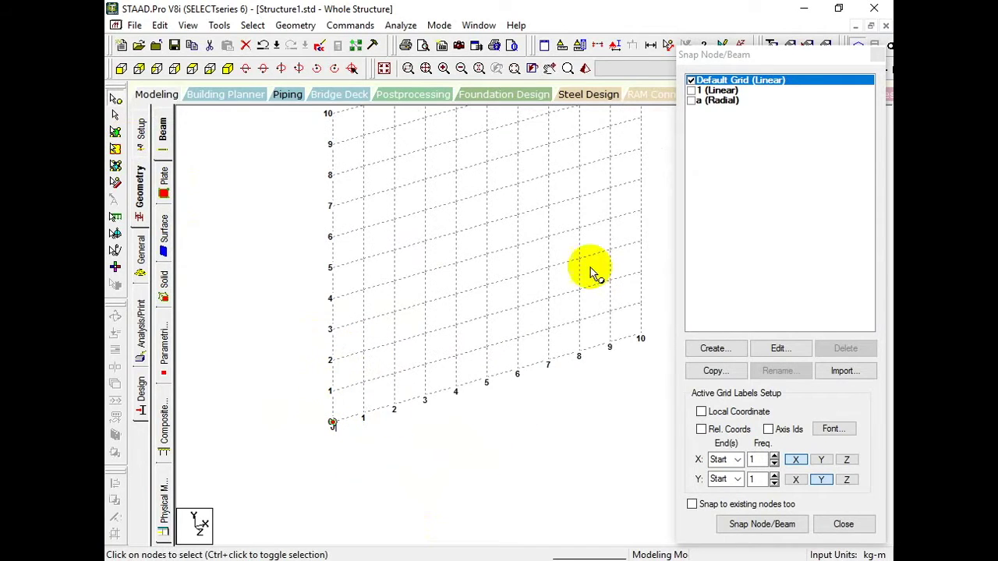
- Reposition the Snap Node/Beam window so that it no longer covers the toolbar icons
drag(700, 64, 713, 96)
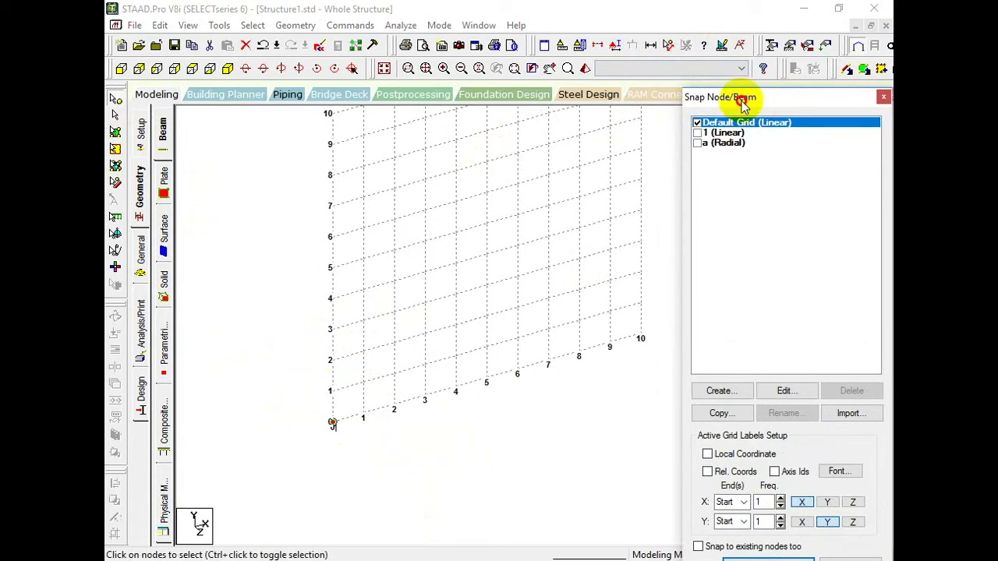
drag(742, 96, 722, 96)
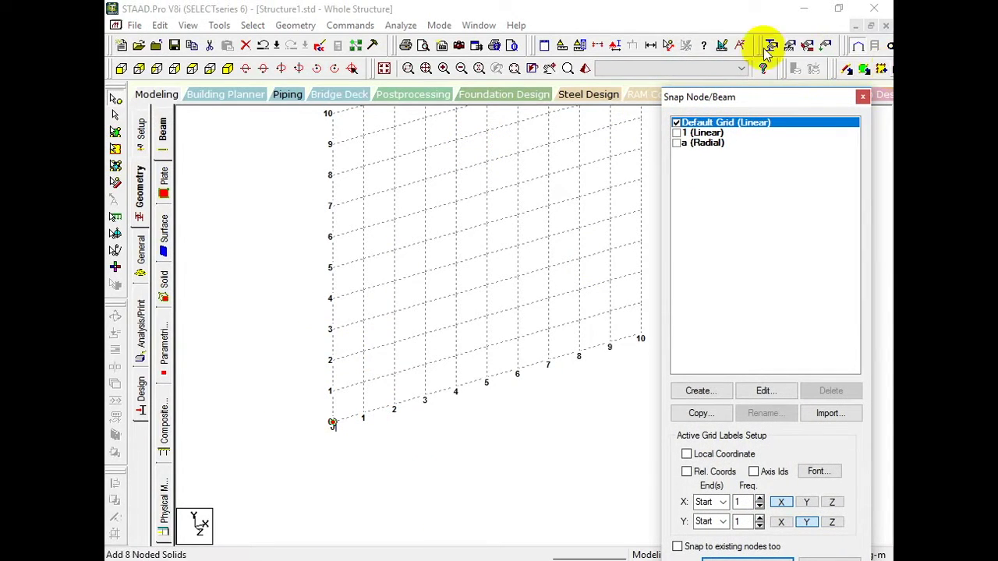
click(281, 26)
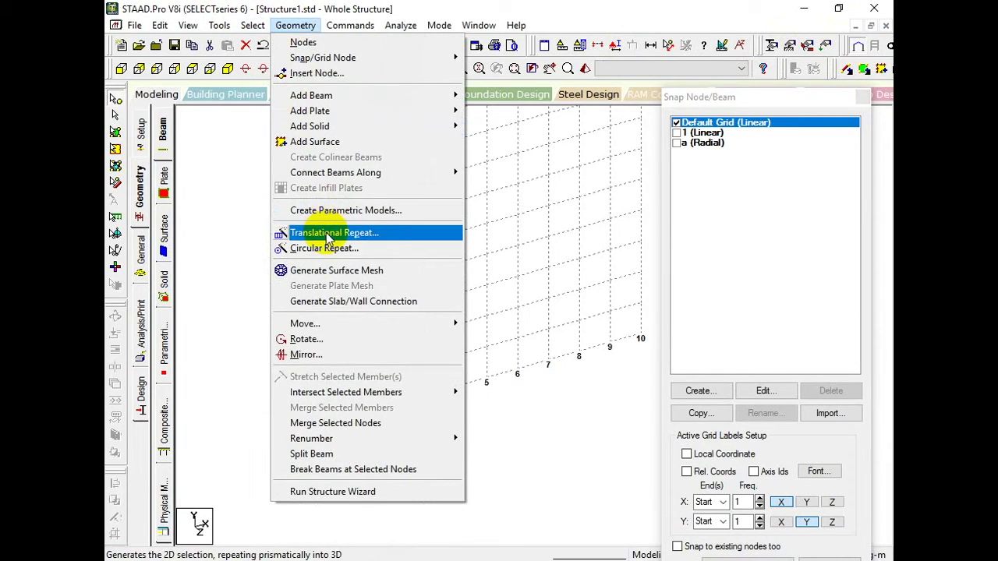
key(Escape)
key(Escape)
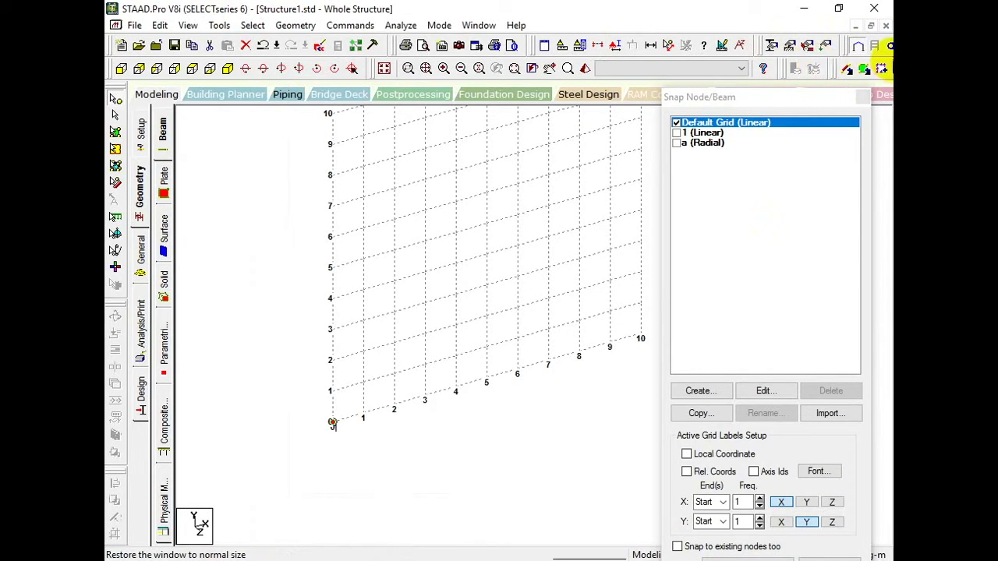
click(220, 25)
key(Escape)
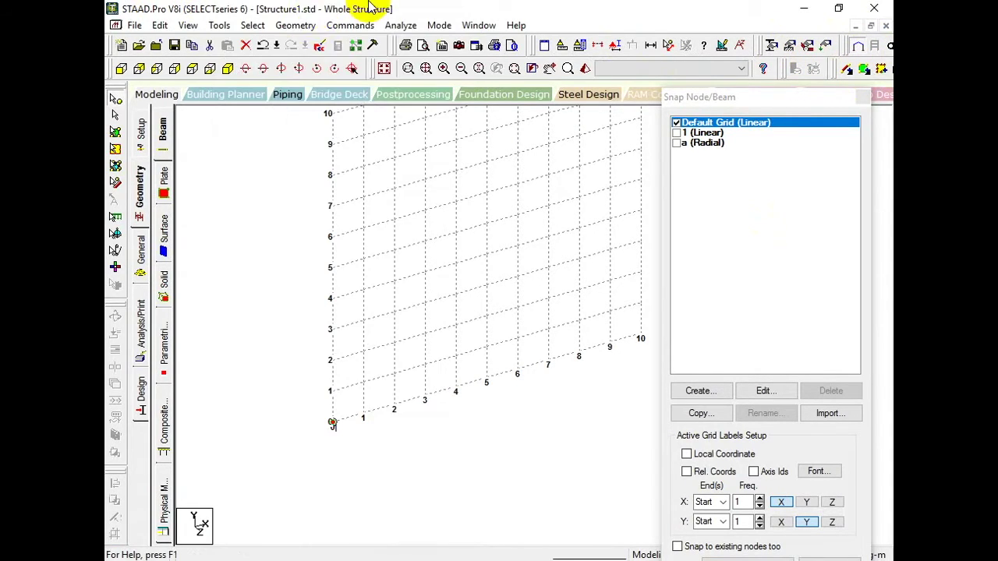
- Set up a Translational Repeat of the selected node along global Y with a default step spacing of 4.5 m
click(294, 25)
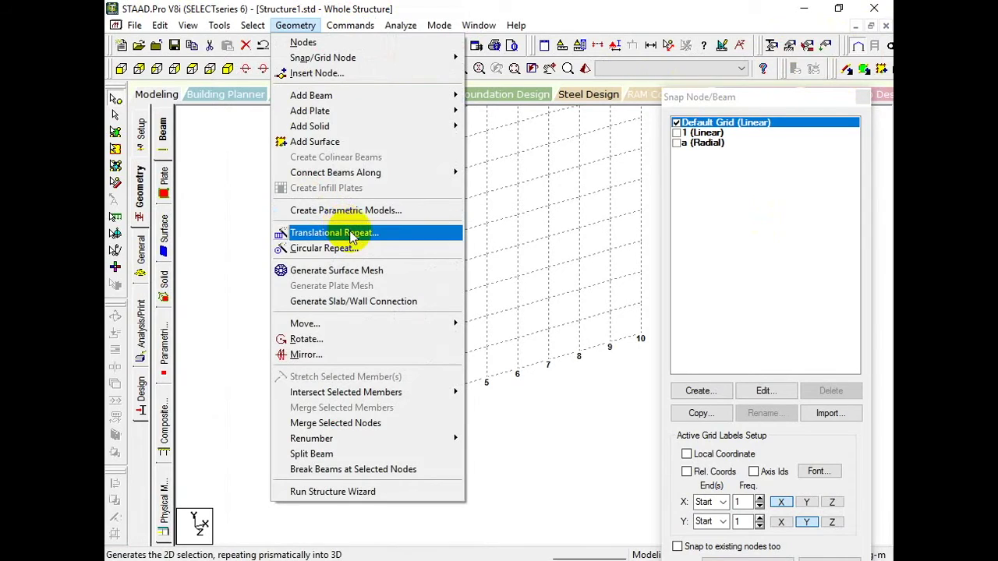
click(349, 234)
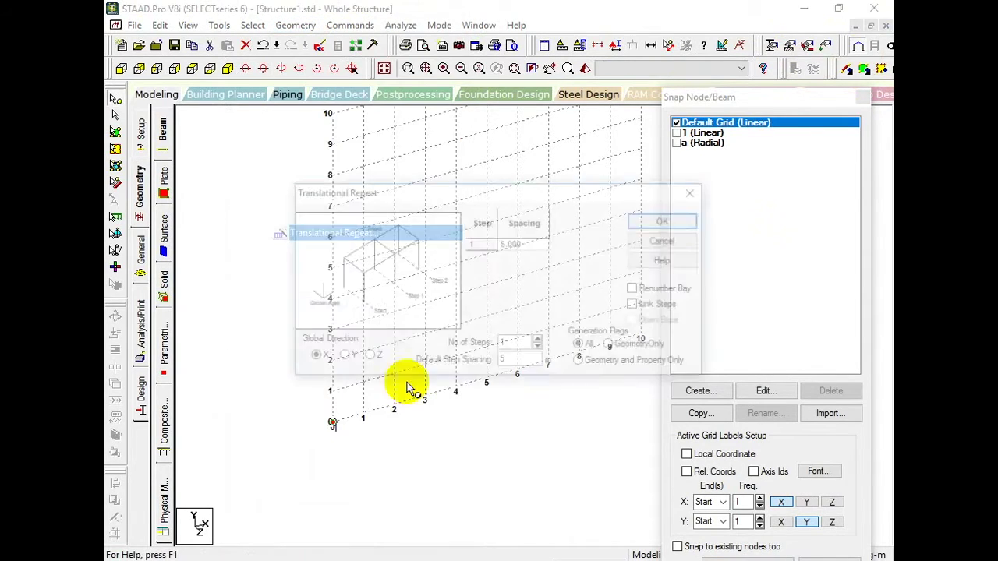
drag(440, 191, 586, 134)
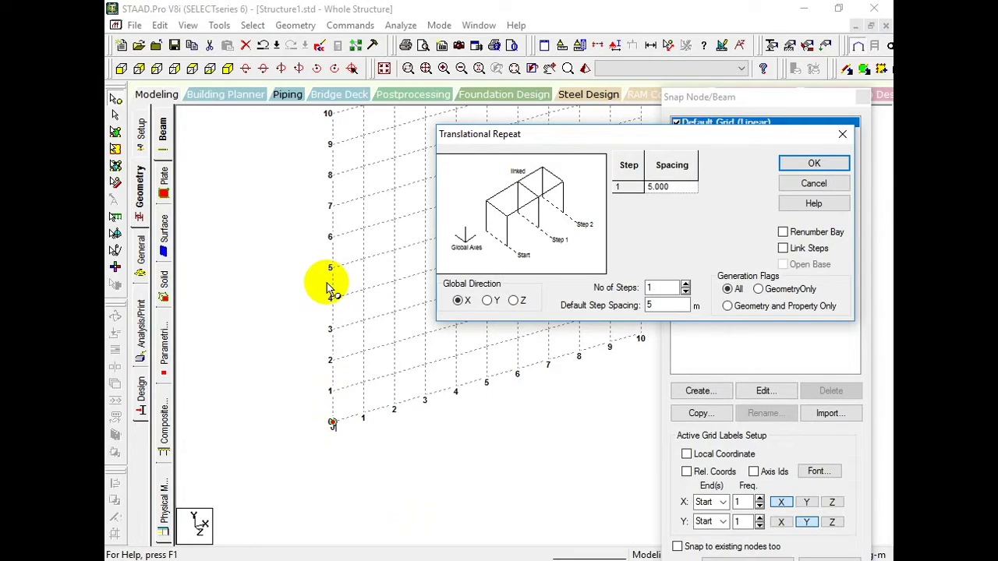
click(488, 301)
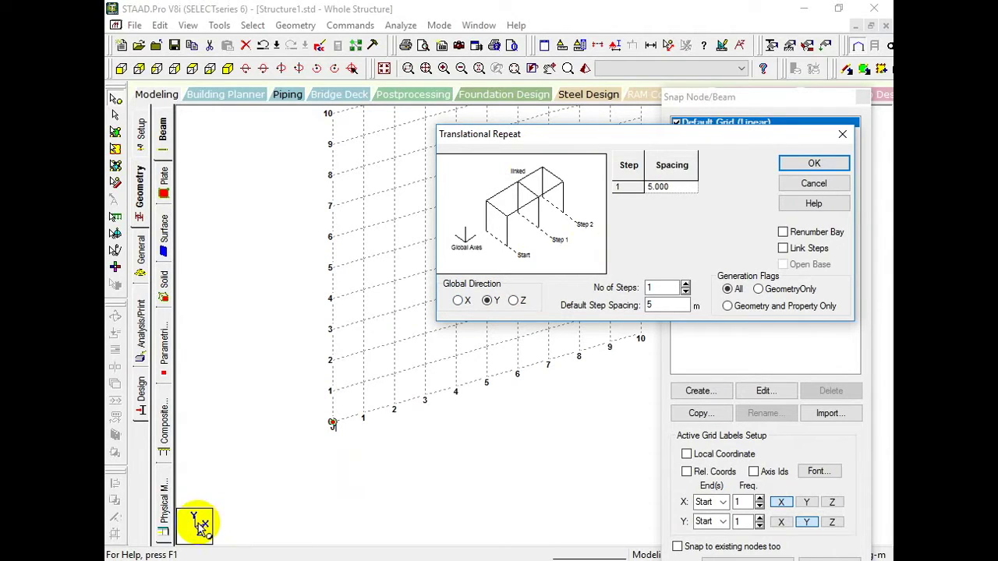
double_click(667, 306)
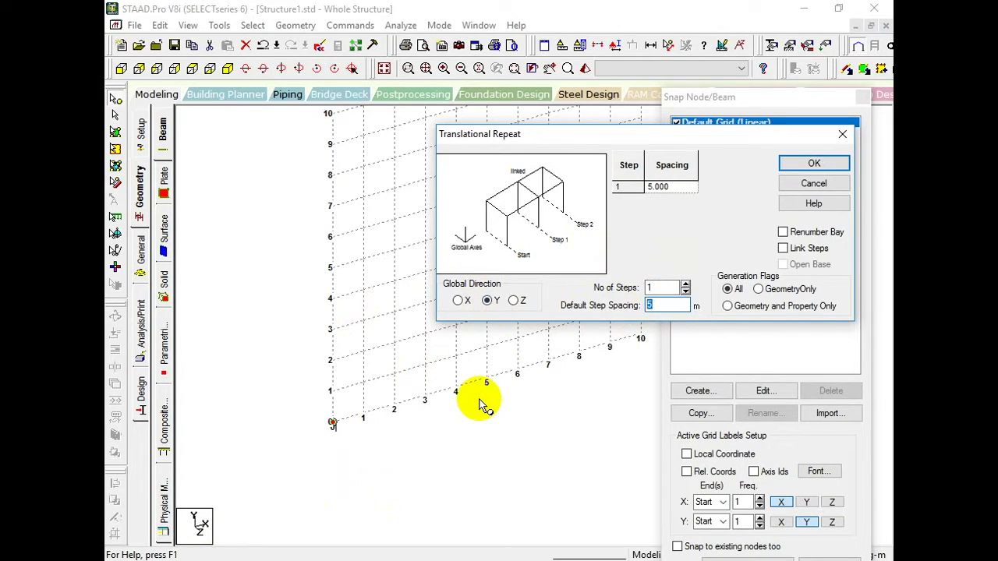
text(4.5)
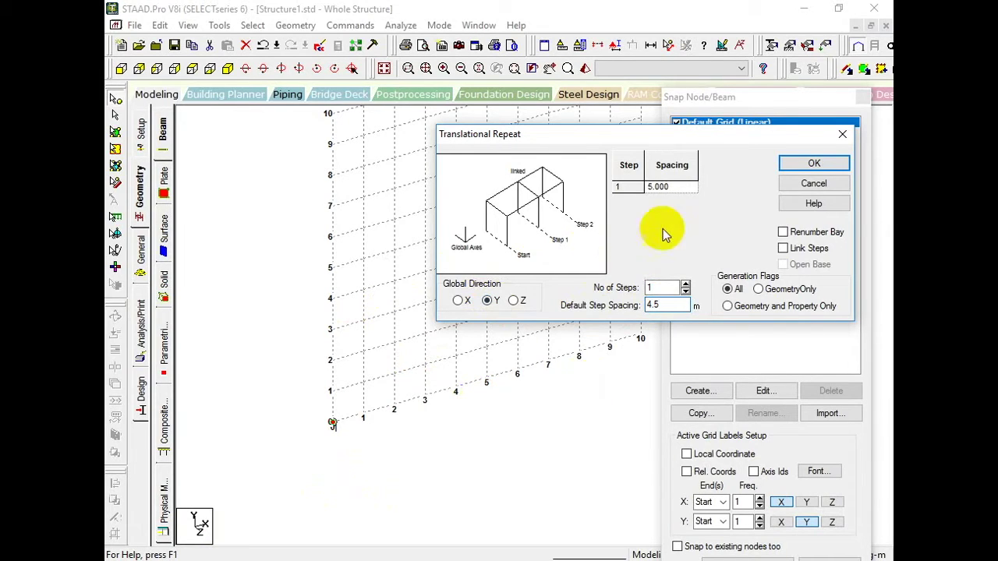
click(661, 187)
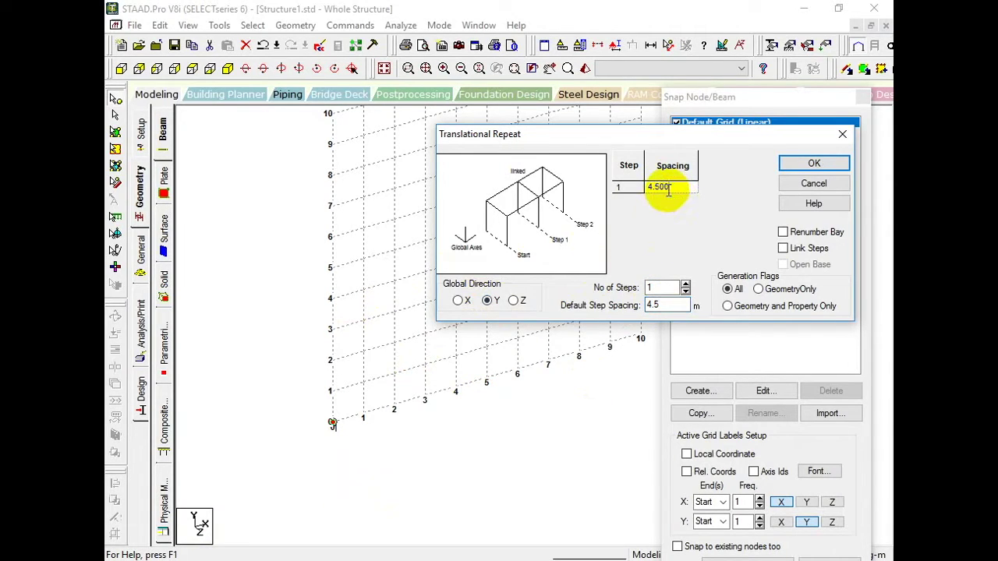
click(667, 208)
click(638, 137)
drag(637, 138, 532, 165)
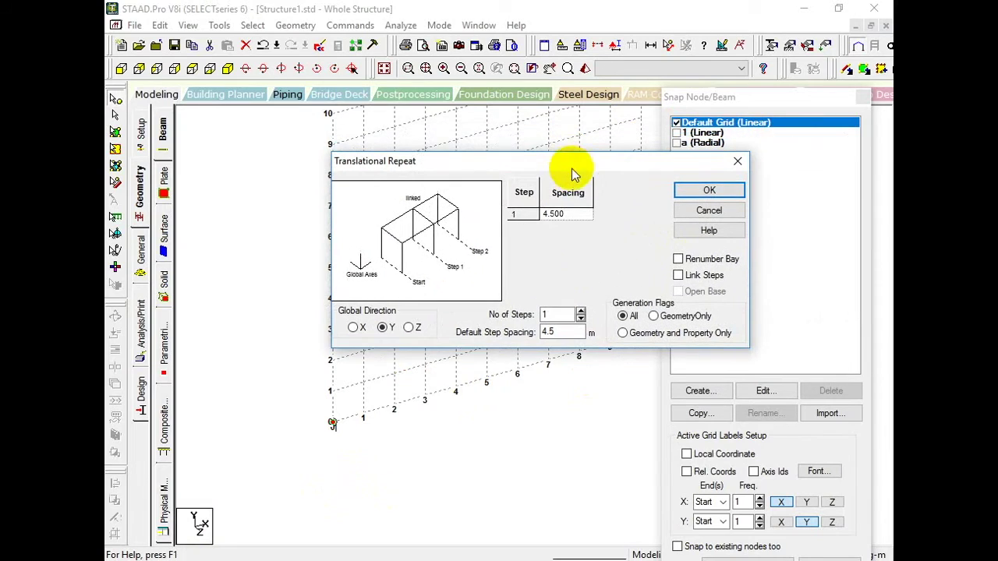
- Try a second repeat step spaced 3.5 m with Link Steps enabled, and revert to a single unlinked step
click(582, 311)
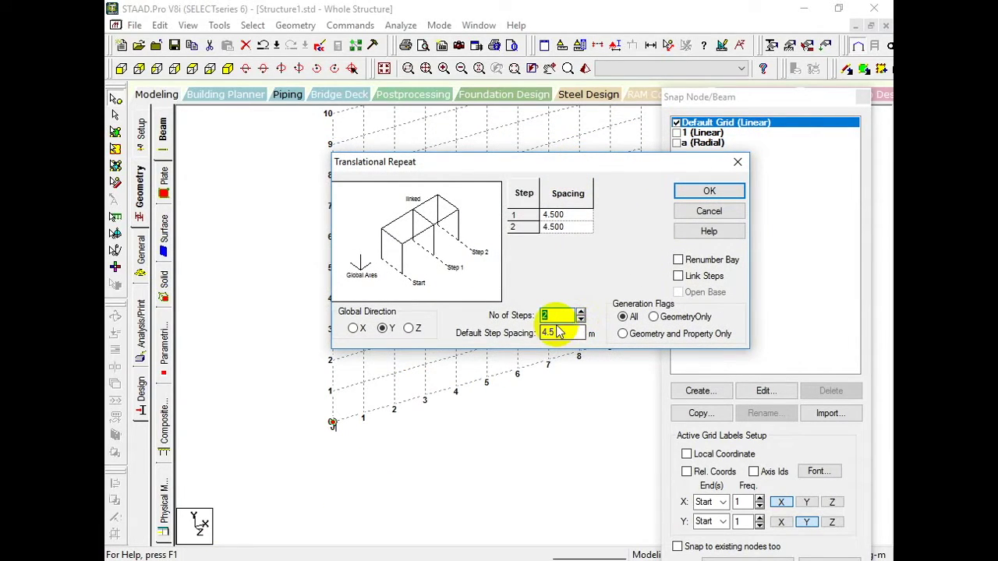
click(576, 227)
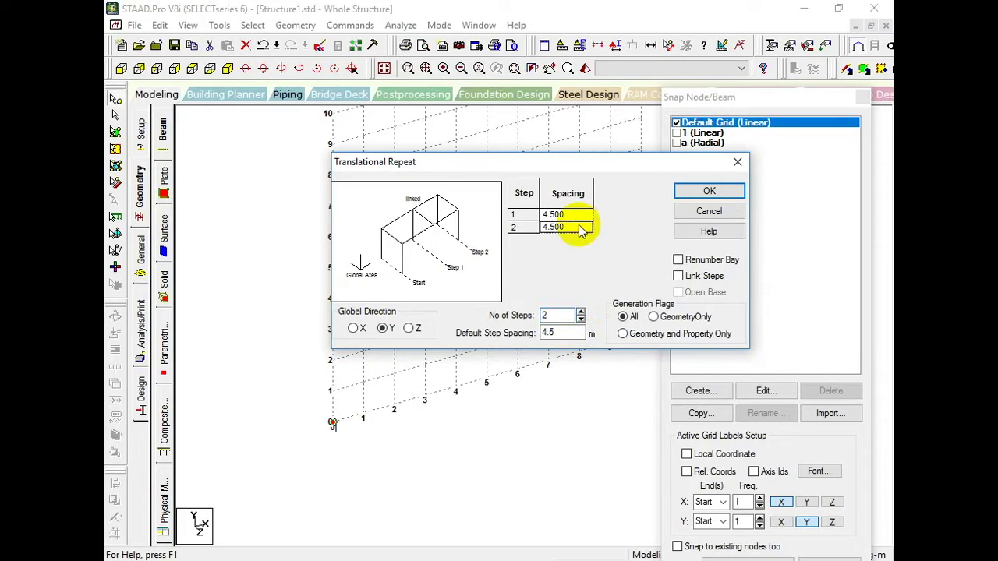
text(3.5)
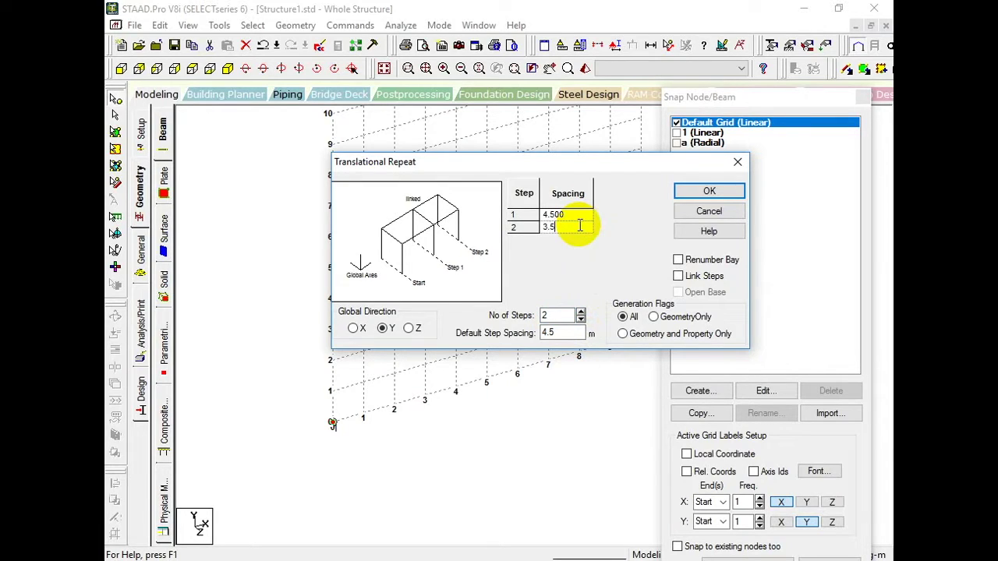
click(570, 195)
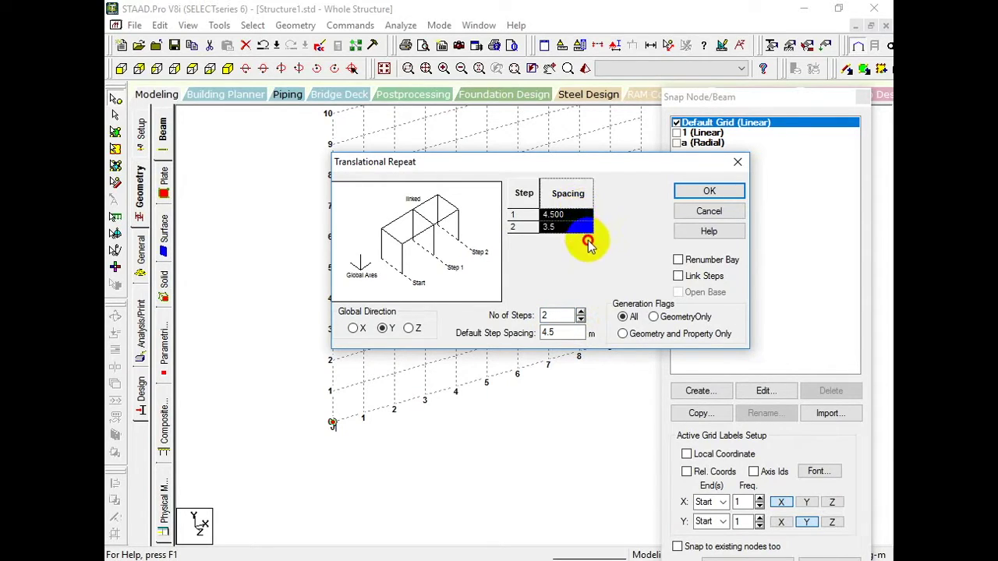
click(590, 232)
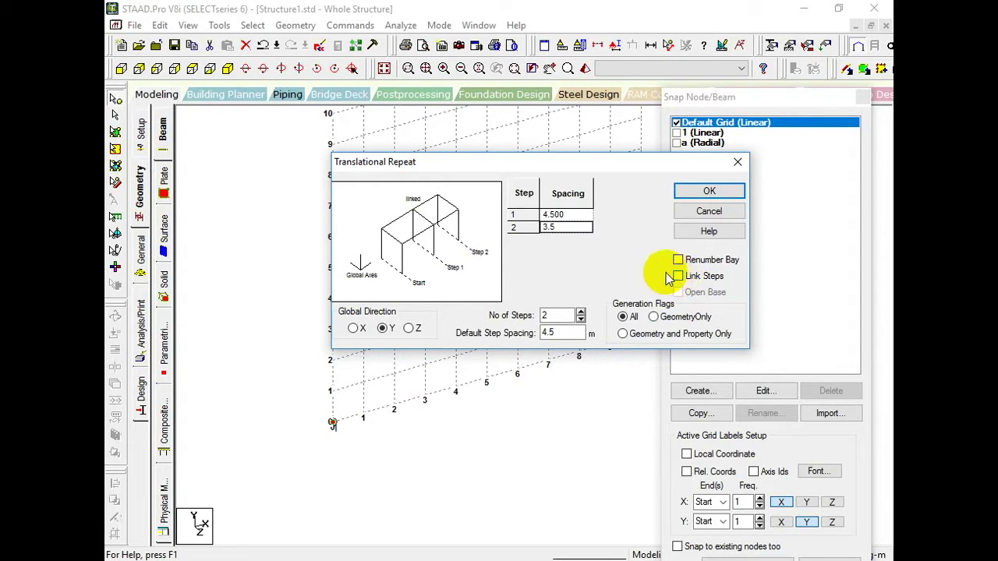
click(704, 281)
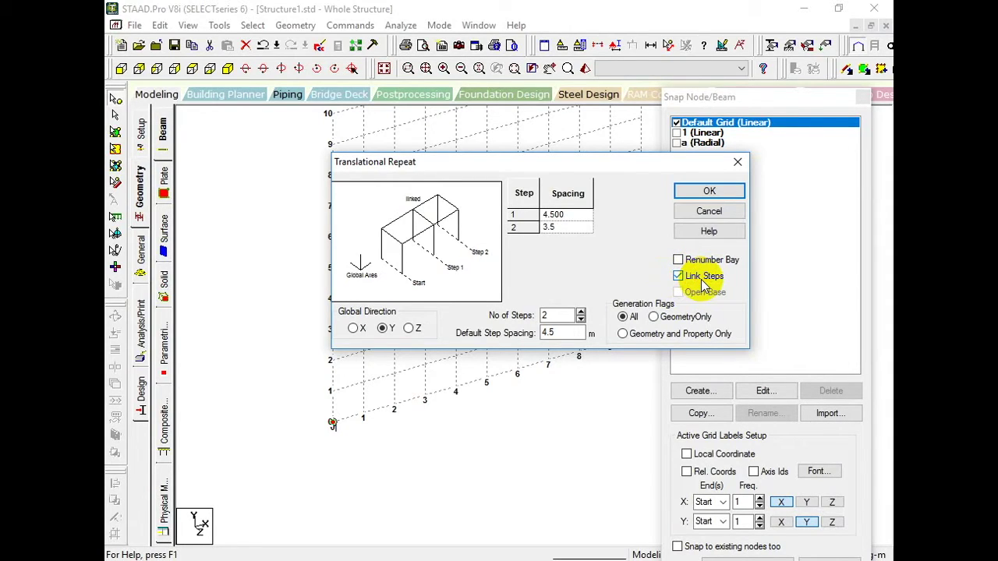
drag(609, 161, 686, 159)
click(755, 273)
click(658, 318)
- Generate the single-step repeat to copy the origin node 4.5 m along Y
drag(630, 331, 601, 329)
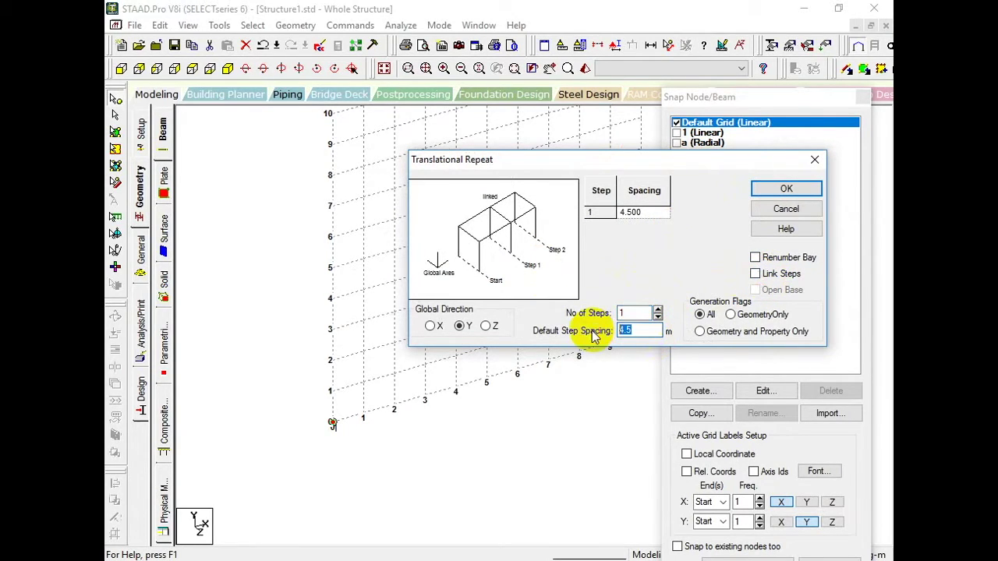
click(631, 312)
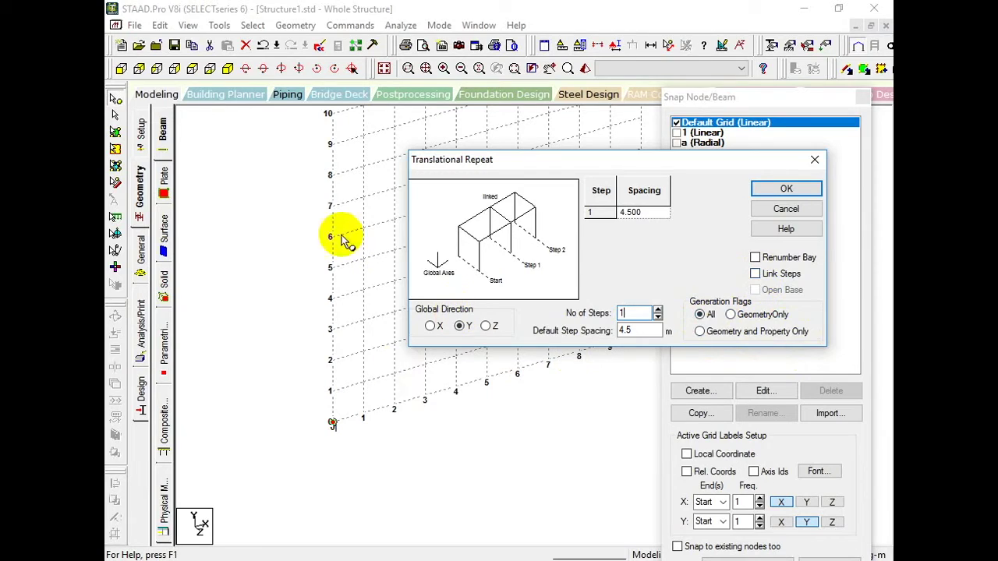
click(788, 190)
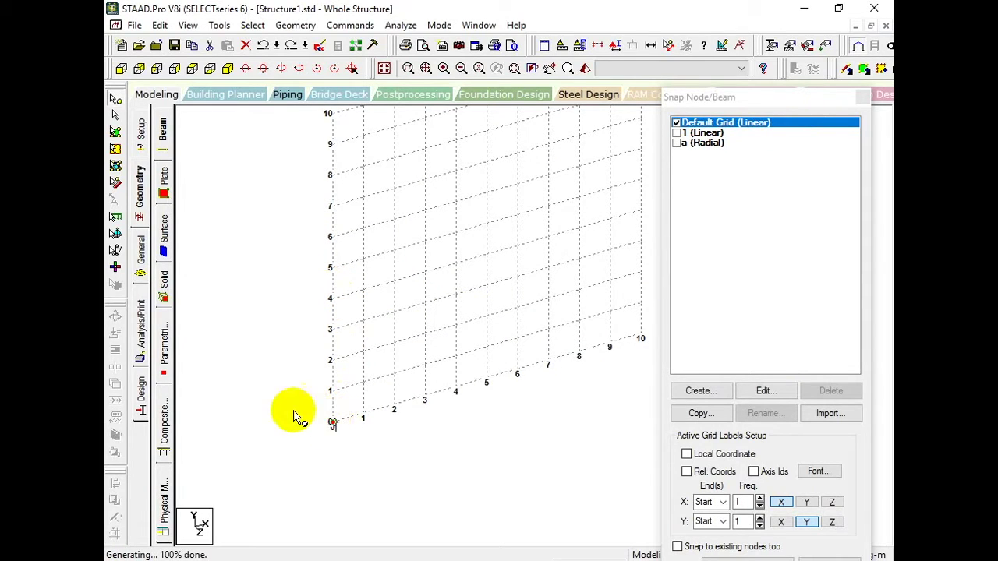
- Try a single linked Translational Repeat of the origin node, 4.5 m along global X
click(295, 25)
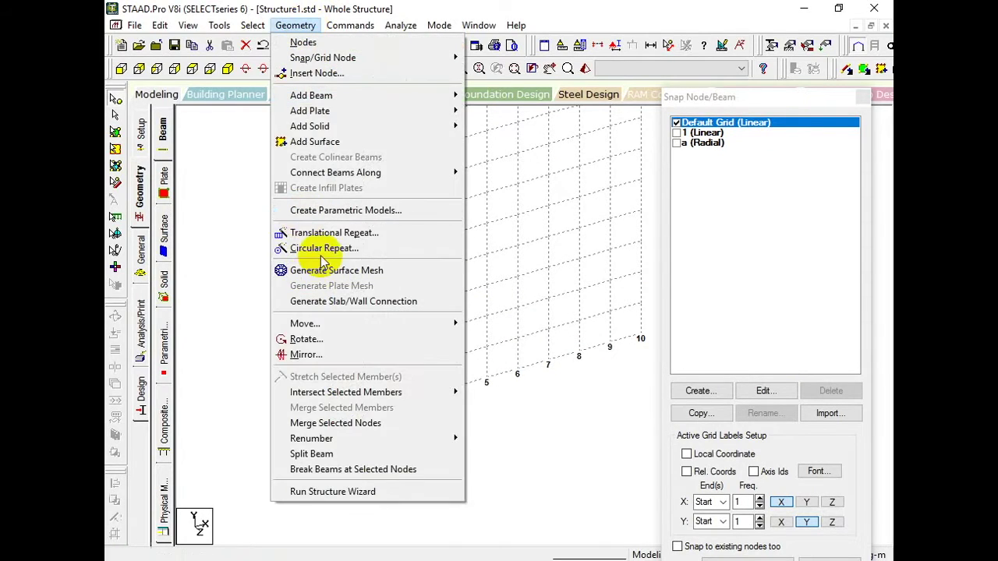
click(332, 230)
drag(517, 190, 643, 162)
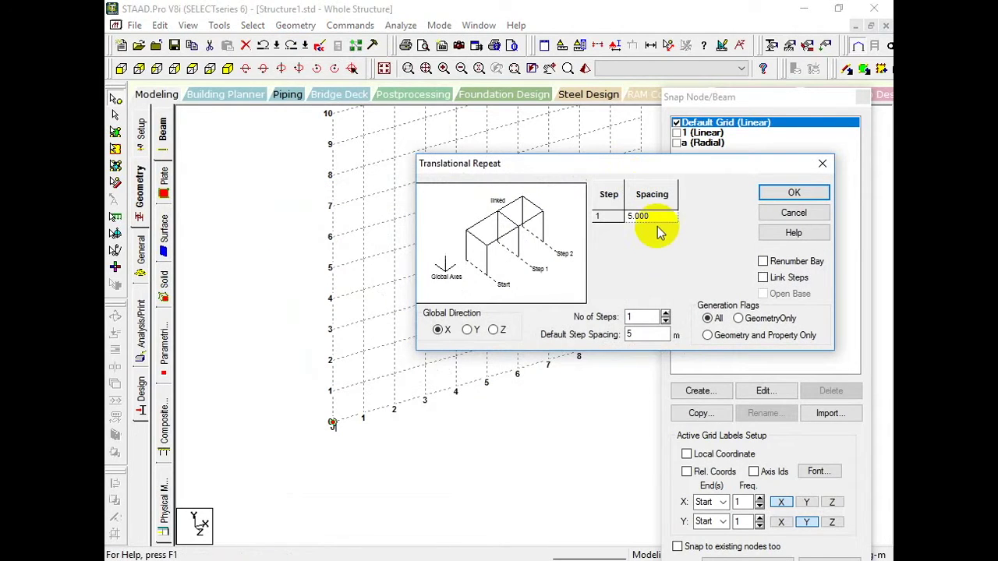
double_click(661, 333)
text(4.5)
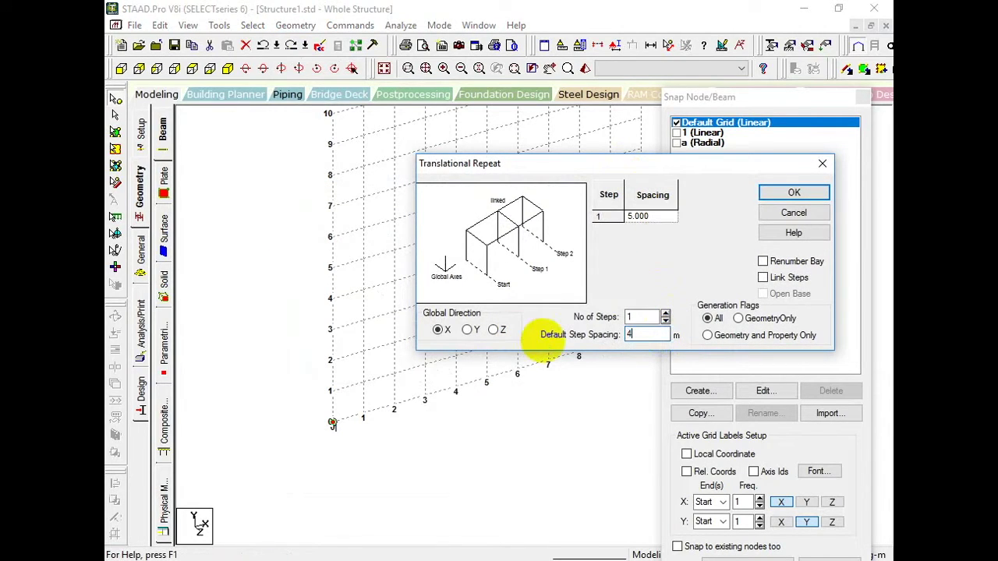
click(765, 279)
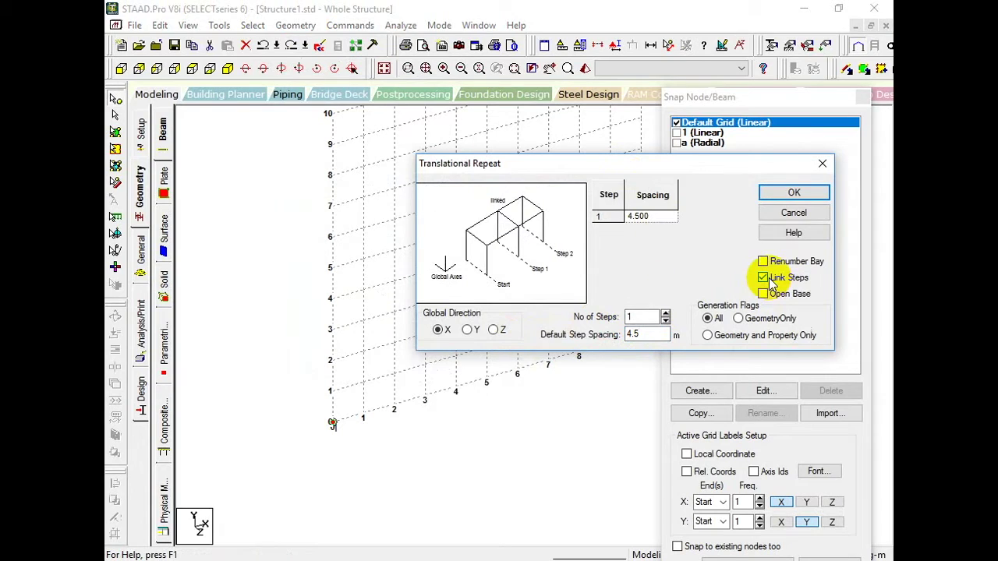
click(795, 193)
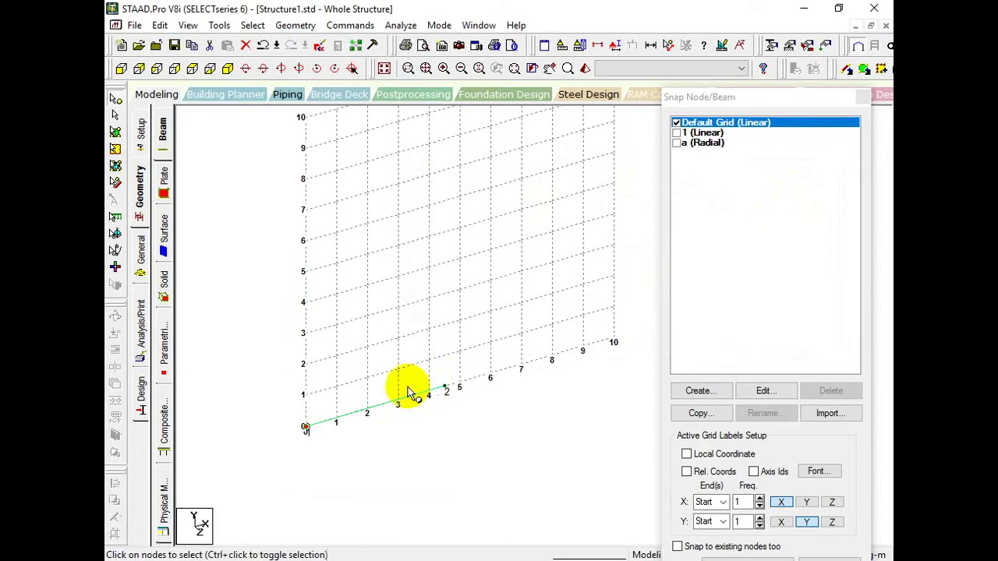
- Select the origin node and set up a one-step Translational Repeat along global Y with 4.5 m spacing and Link Steps enabled
drag(301, 410, 362, 473)
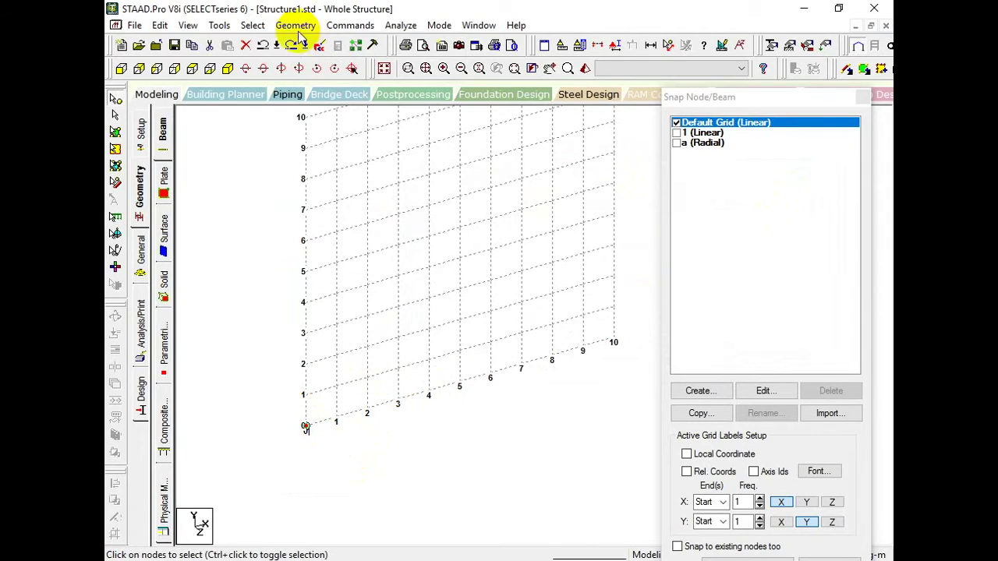
click(295, 25)
click(316, 232)
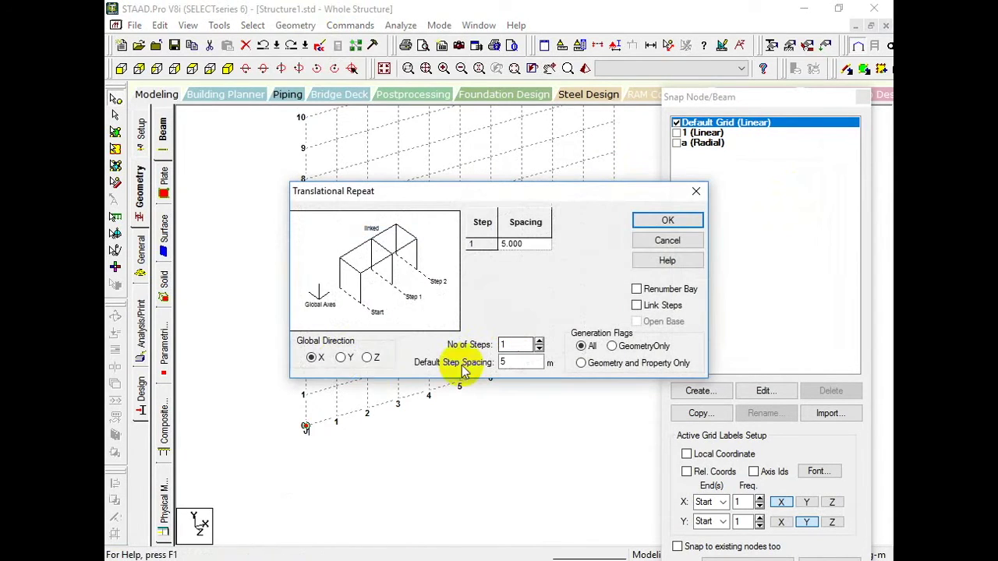
click(339, 359)
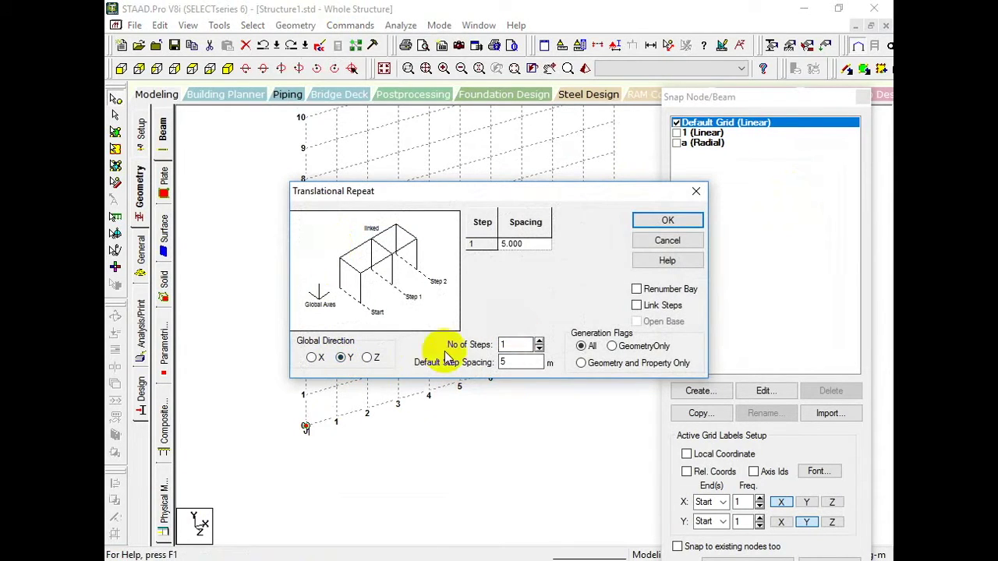
key(BackSpace)
text(4.5)
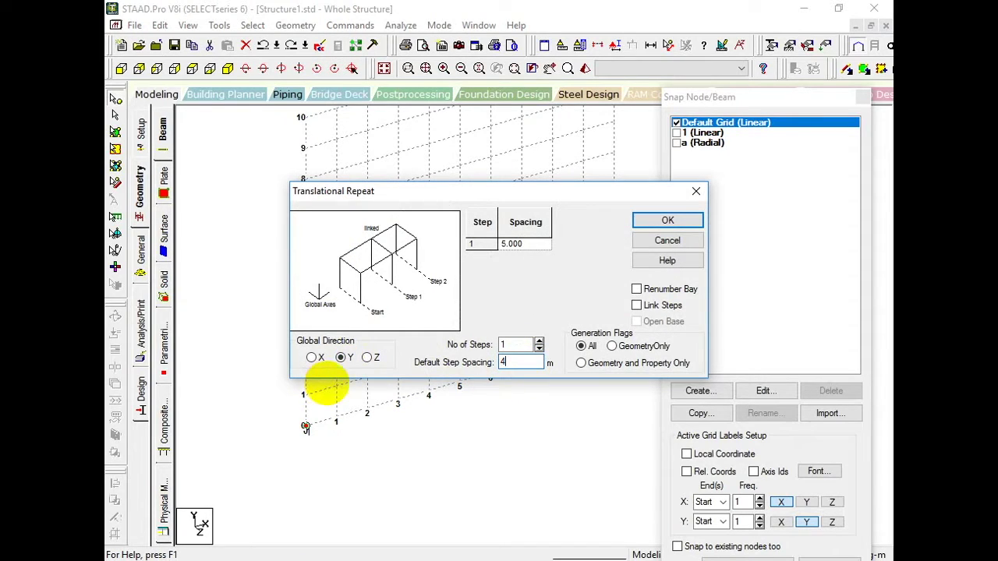
click(672, 308)
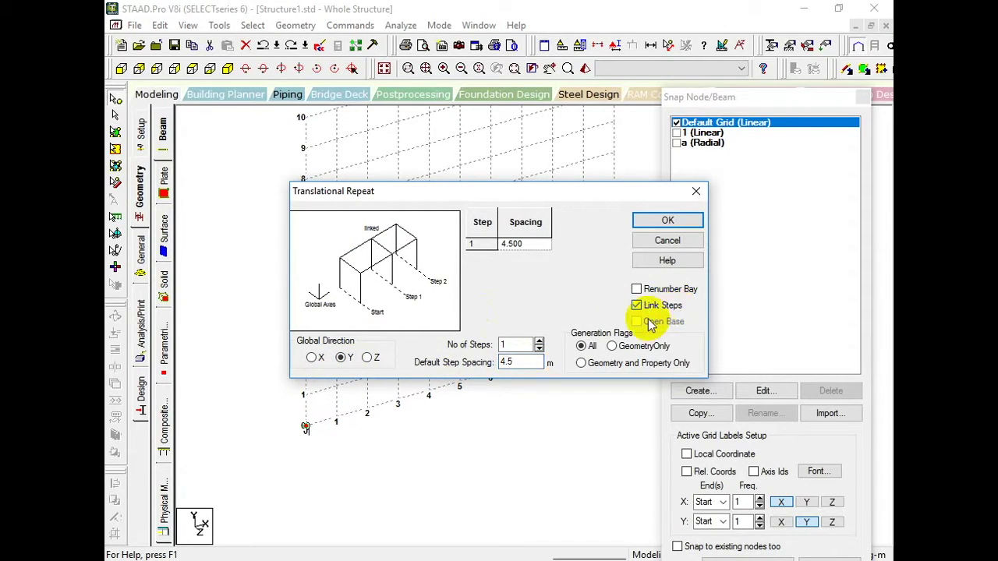
click(642, 309)
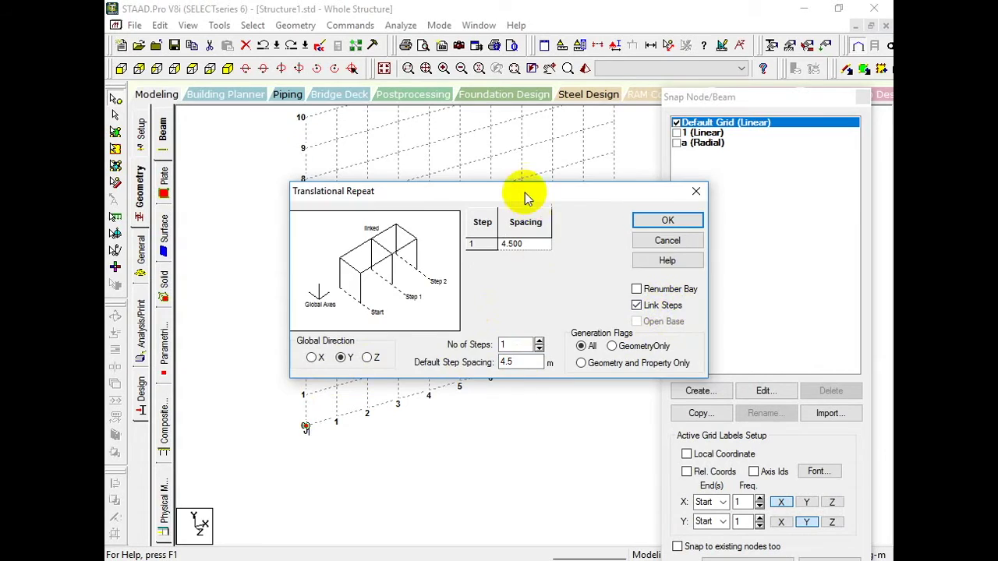
- Save the modified structure and generate the linked repeat to create the vertical beam
drag(517, 196, 550, 180)
click(527, 304)
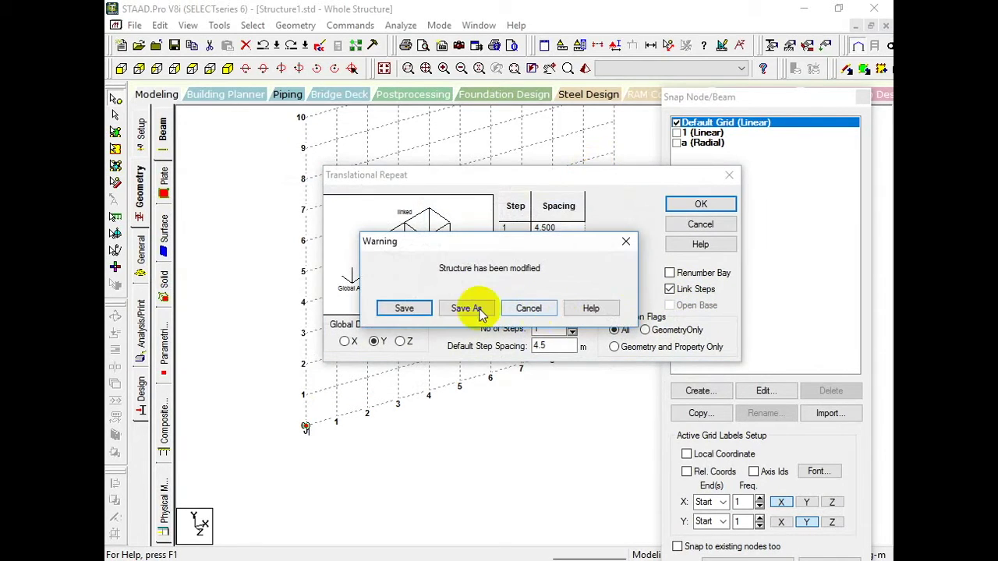
click(407, 310)
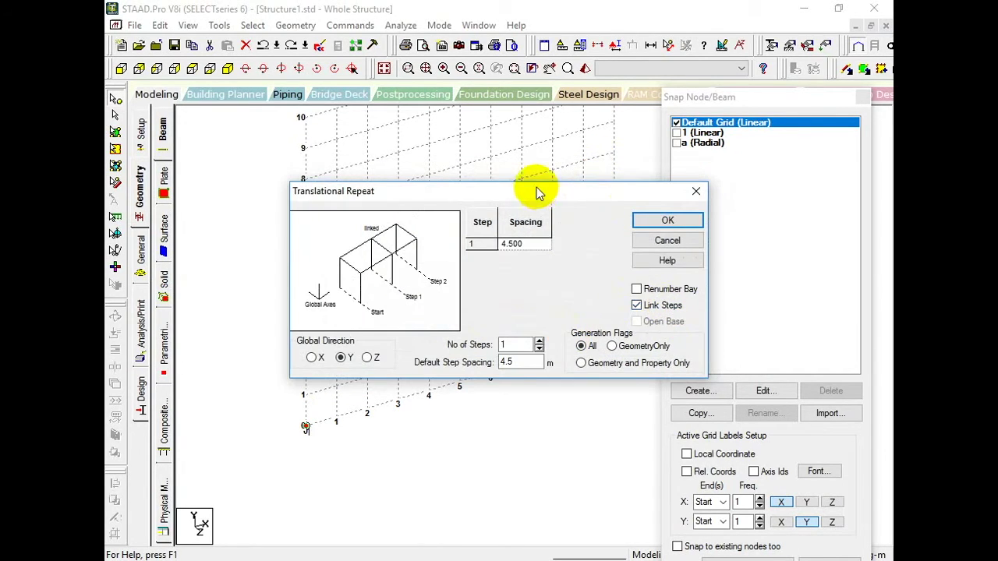
drag(535, 190, 586, 169)
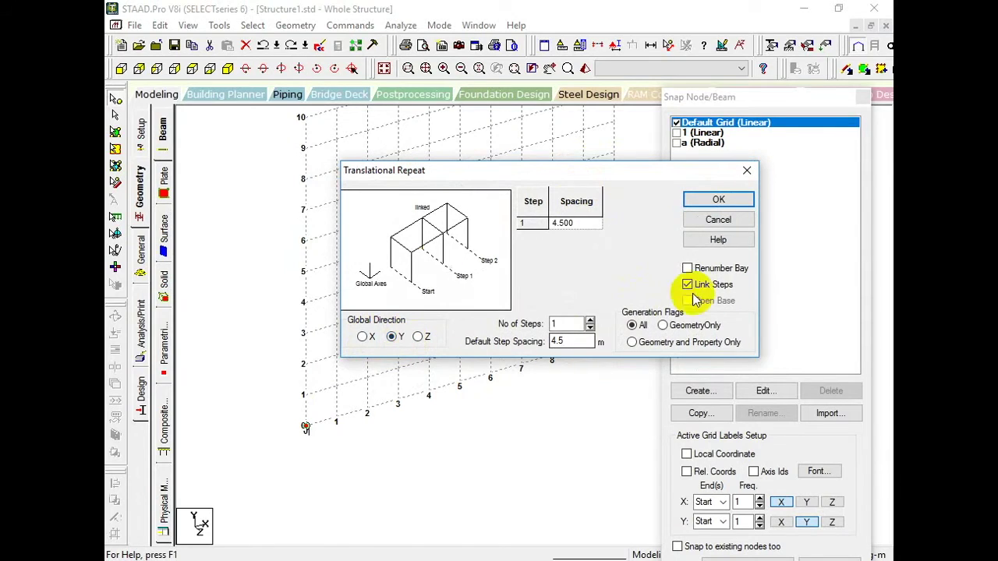
click(717, 200)
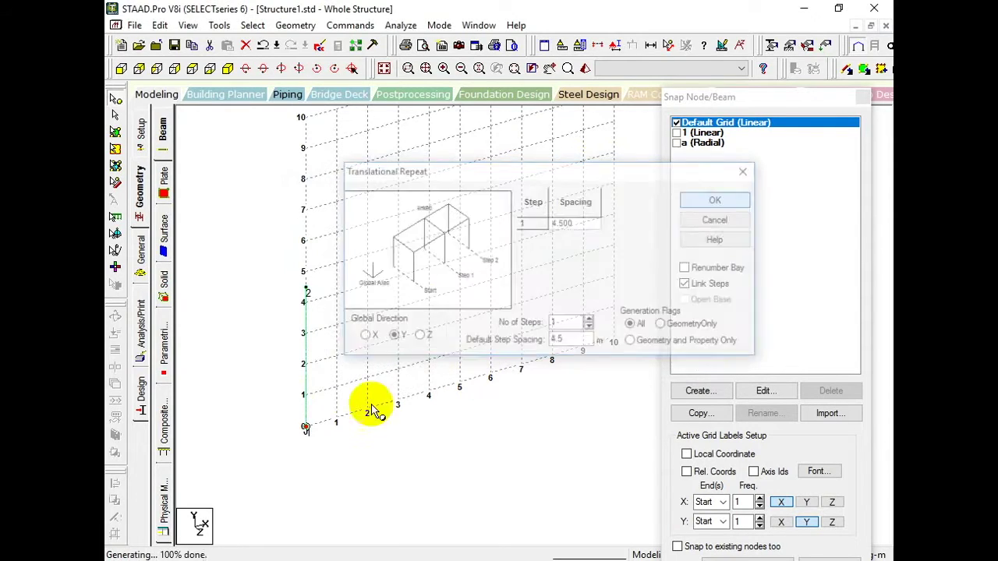
- Switch to the beams cursor and select the vertical beam above the origin
click(306, 331)
click(323, 323)
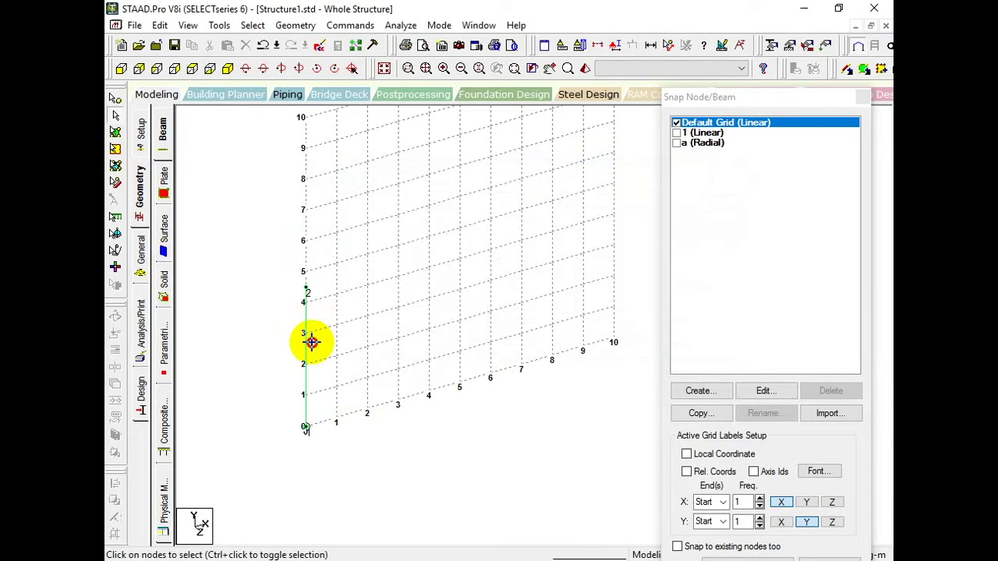
click(304, 348)
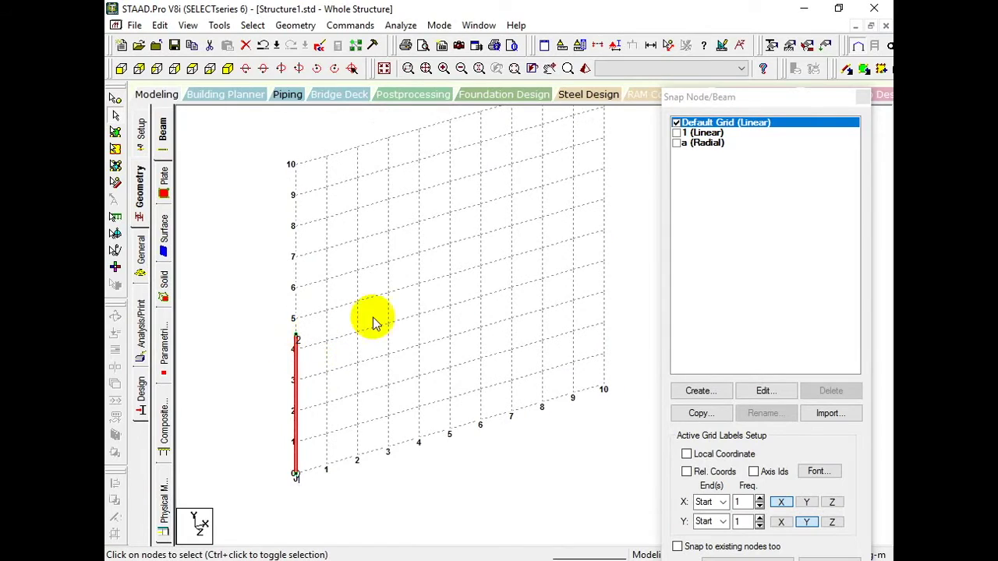
click(492, 302)
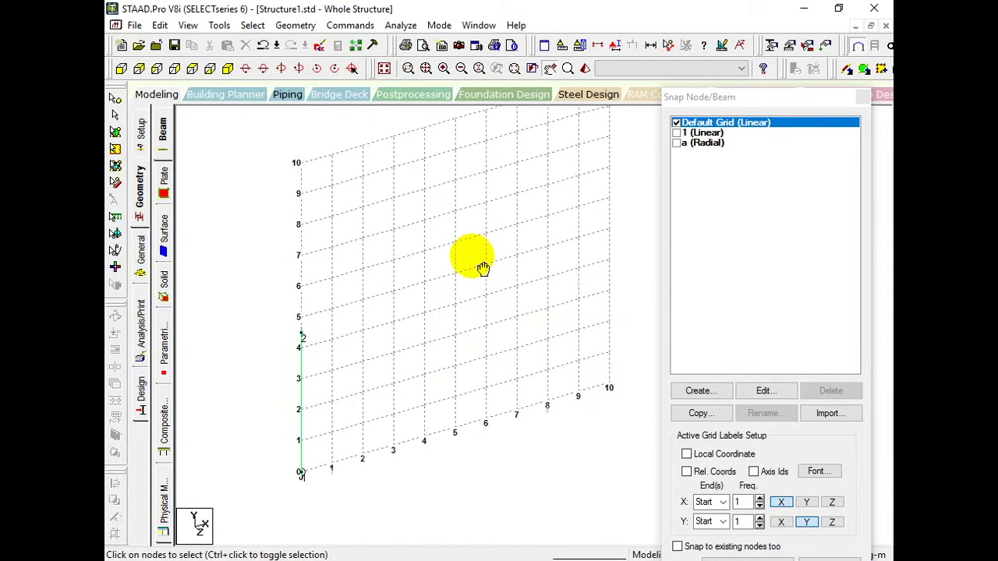
drag(265, 299, 352, 476)
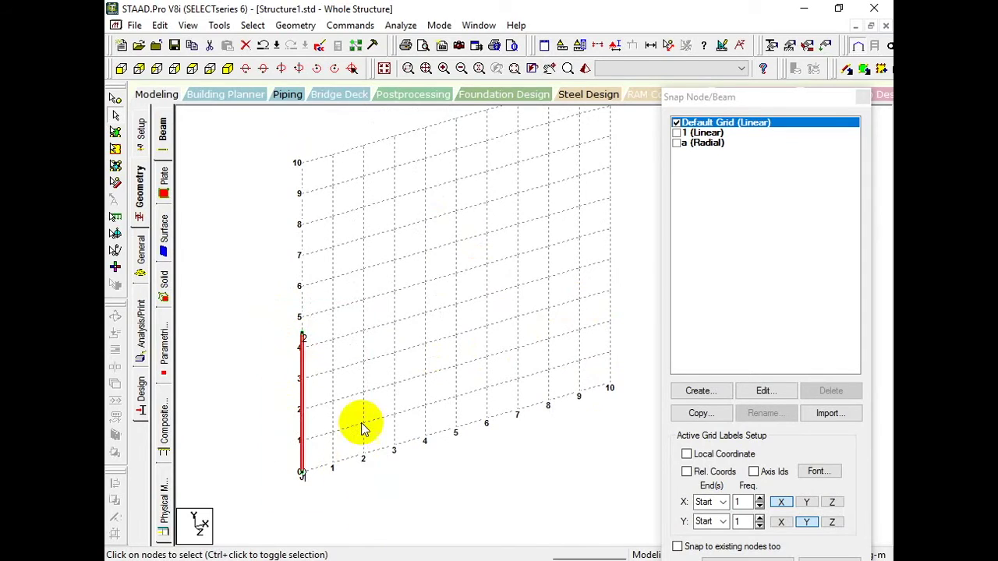
- Try a one-step Translational Repeat of the vertical beam 10 m along global X with Link Steps enabled and Open Base disabled
click(295, 25)
mouse_move(343, 27)
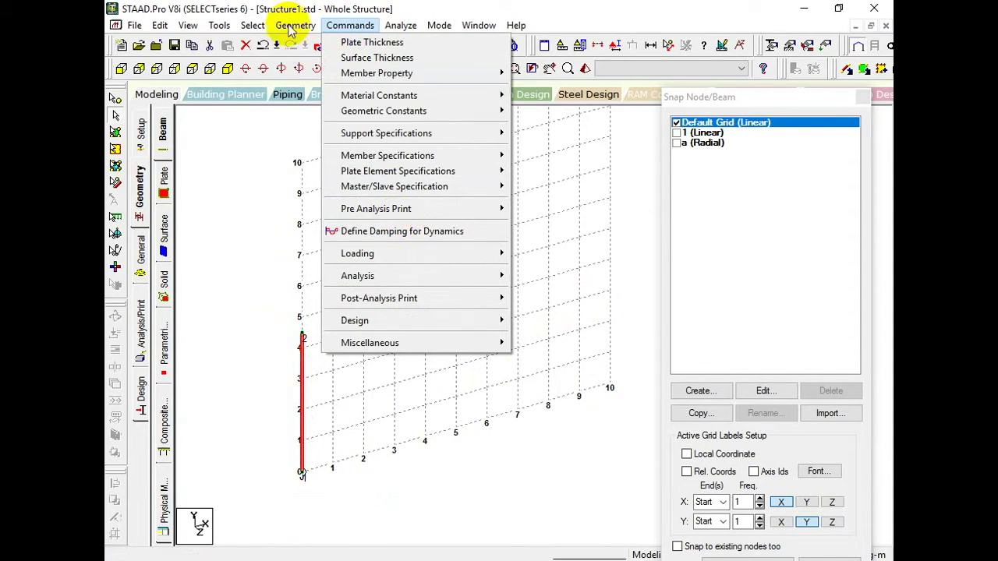
mouse_move(296, 25)
click(321, 236)
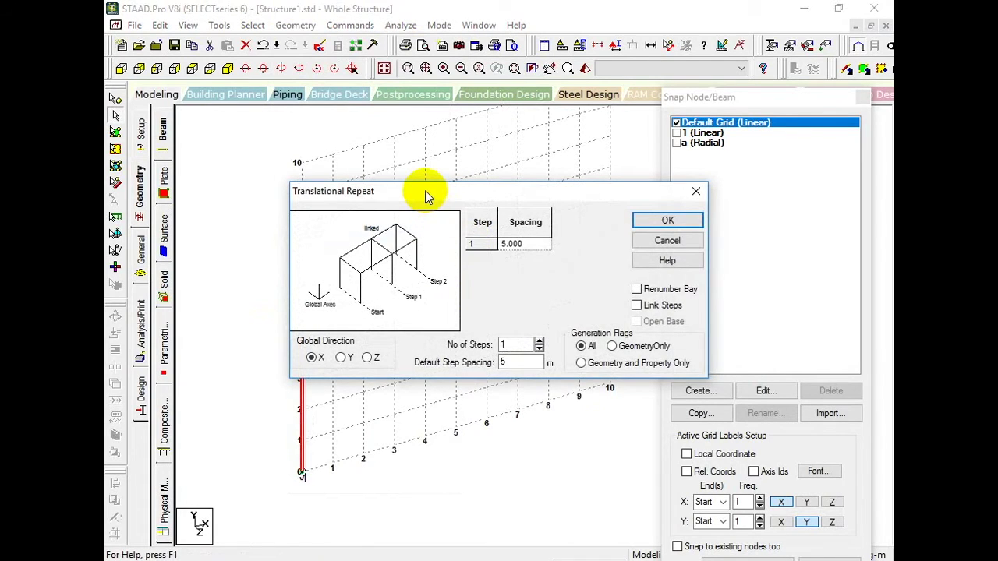
drag(424, 195, 468, 133)
click(445, 444)
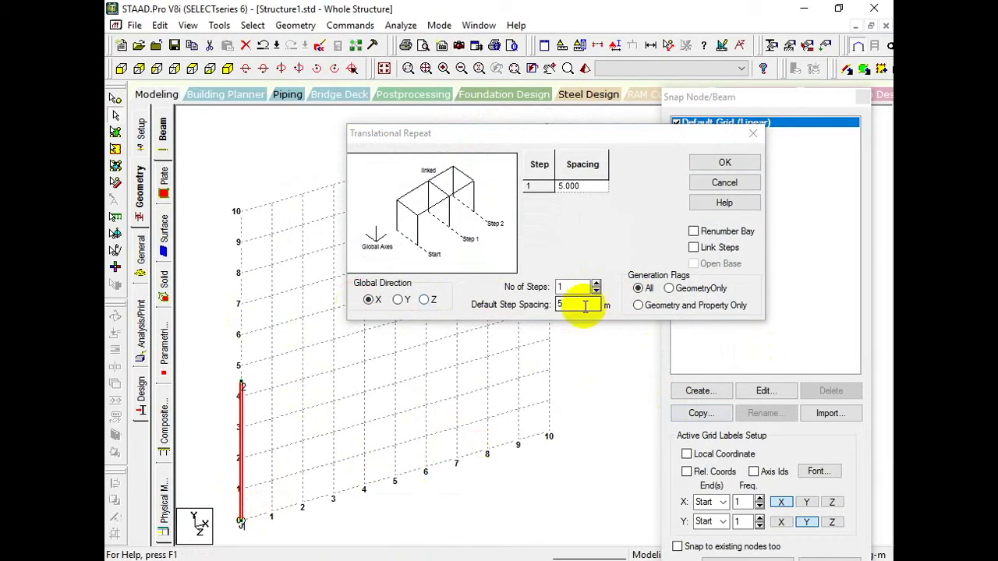
click(448, 307)
text(10)
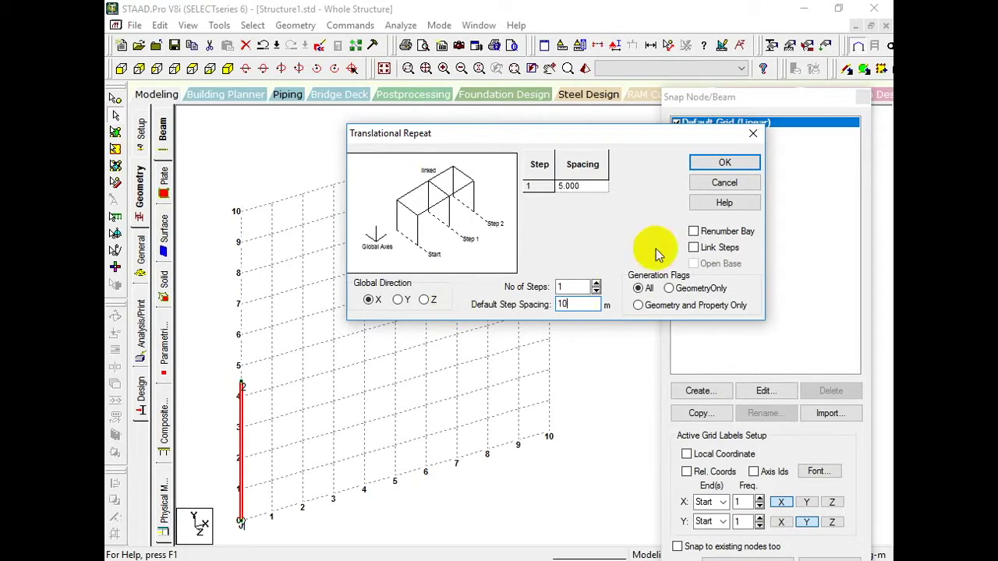
click(705, 248)
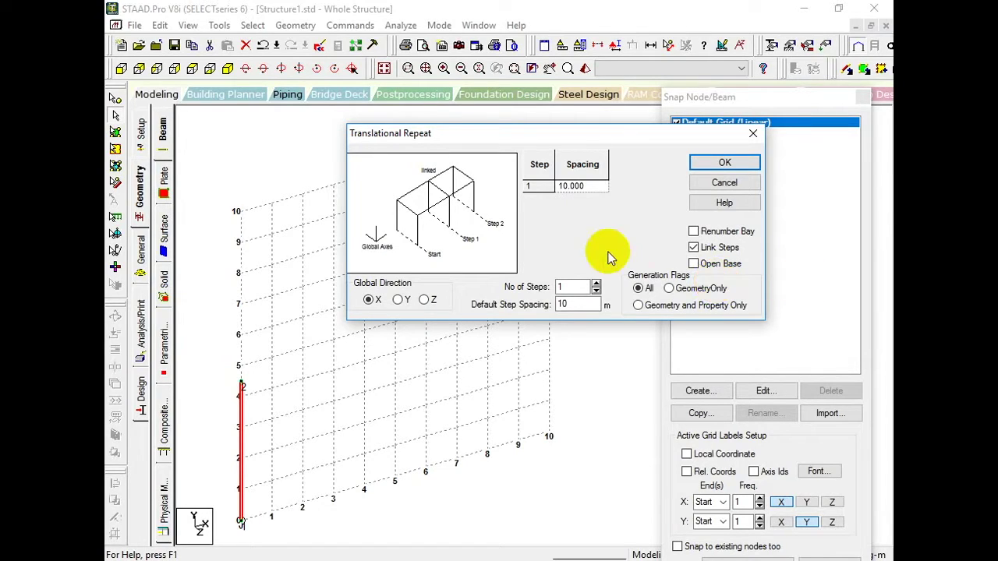
double_click(575, 304)
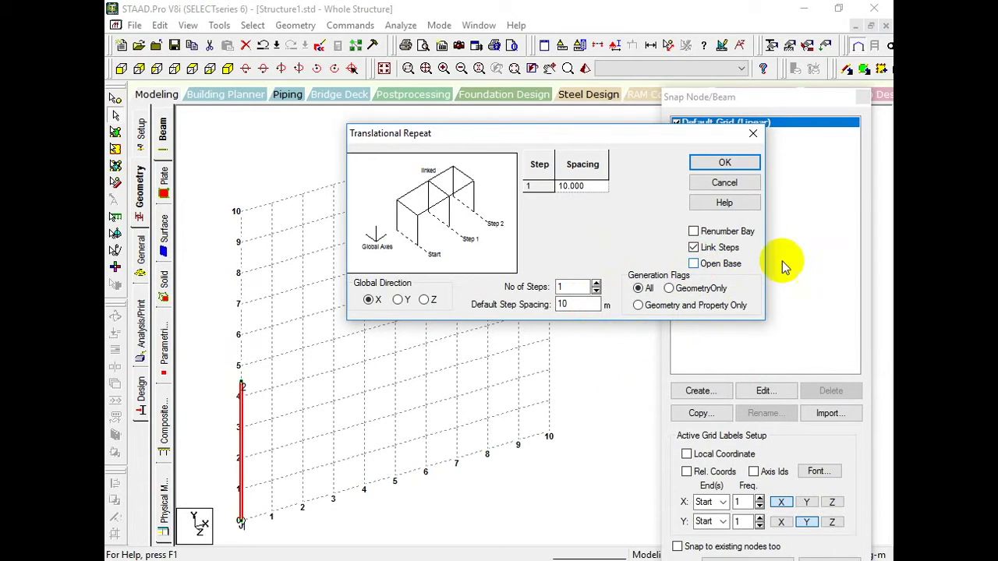
click(731, 164)
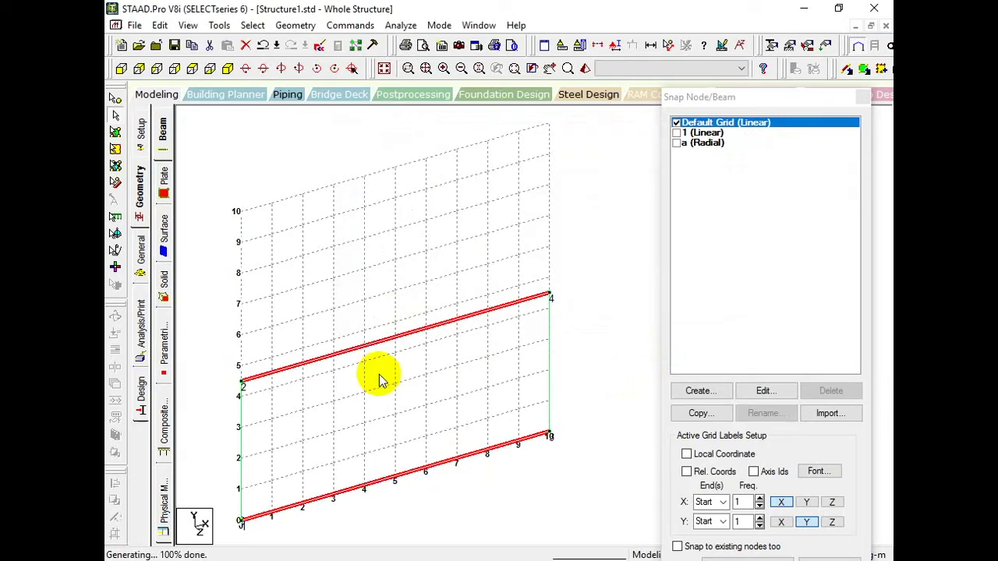
- Undo the closed-base repeat of the vertical beam and clear the selection
key(ctrl+z)
drag(226, 454, 202, 527)
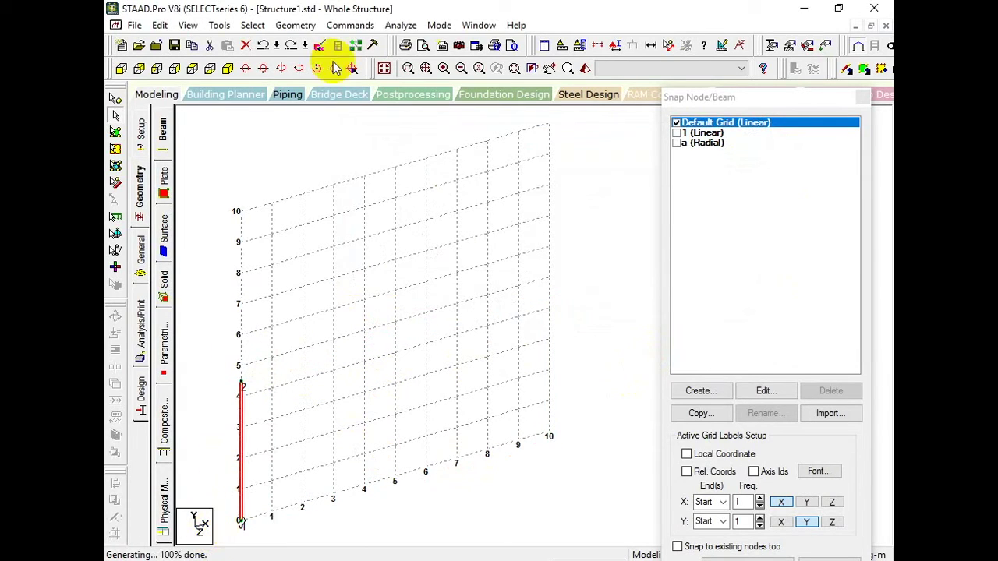
click(357, 300)
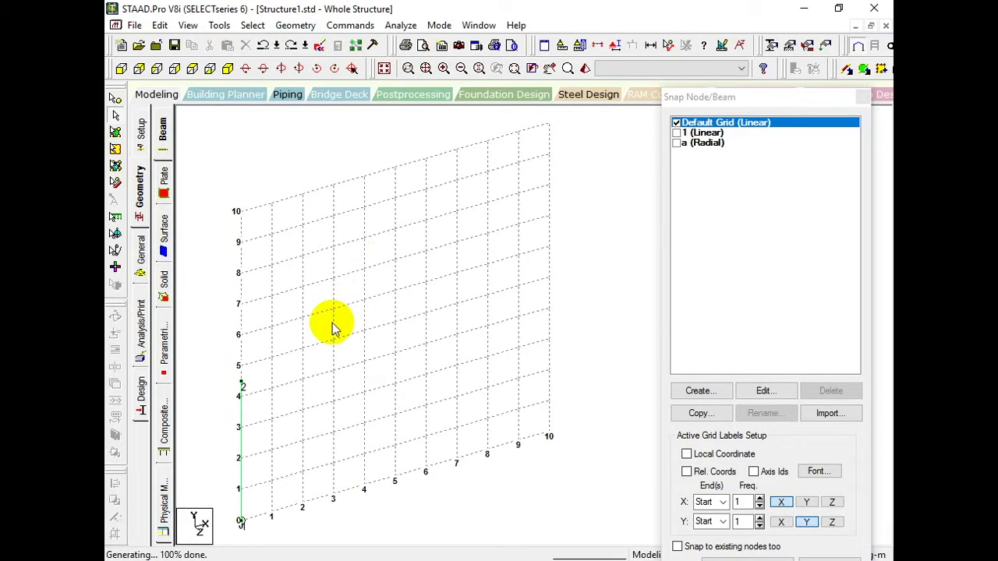
middle_drag(338, 325, 363, 316)
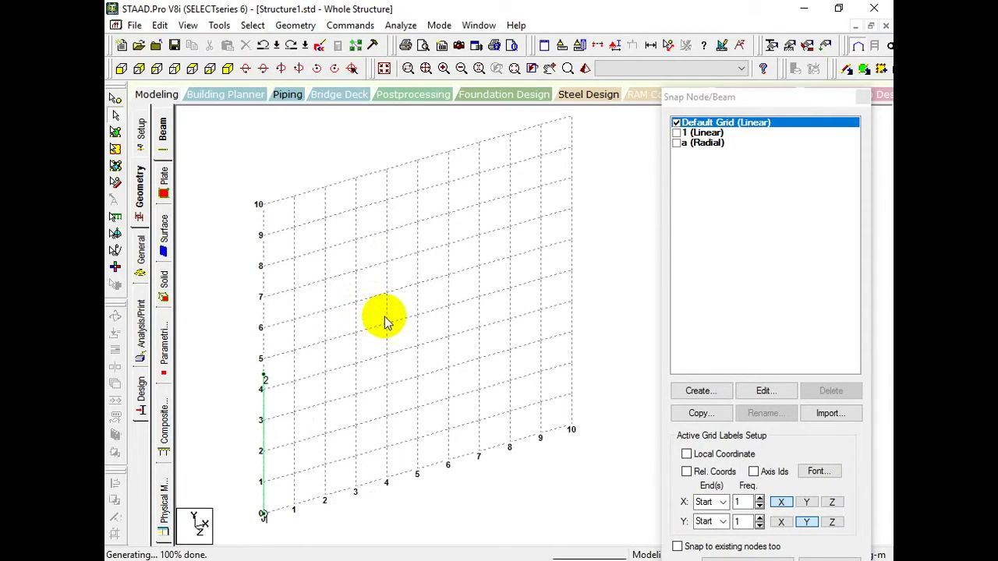
middle_drag(477, 238, 457, 218)
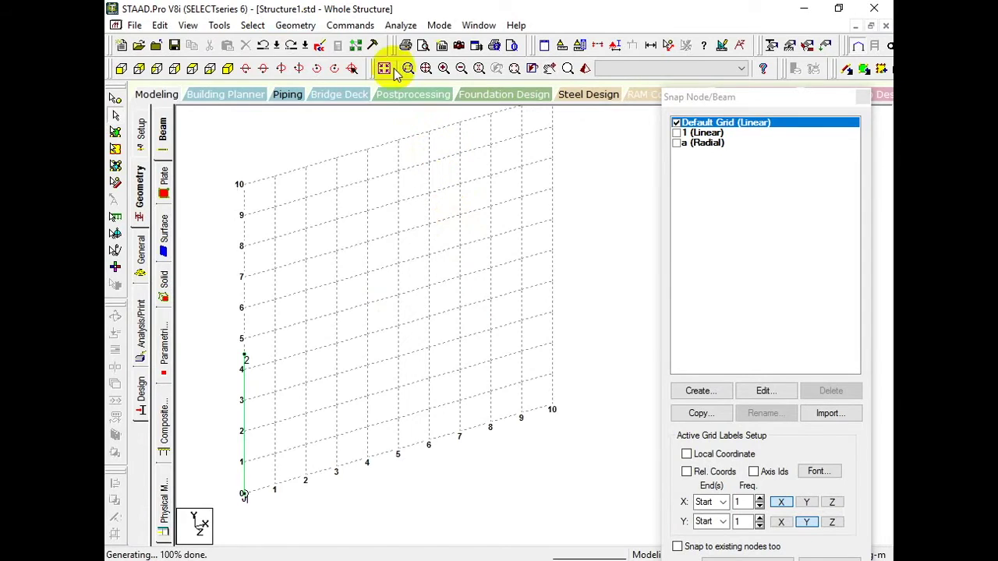
- Repeat the vertical beam once, 10 m along global X, with Link Steps and Open Base enabled
click(246, 390)
click(295, 25)
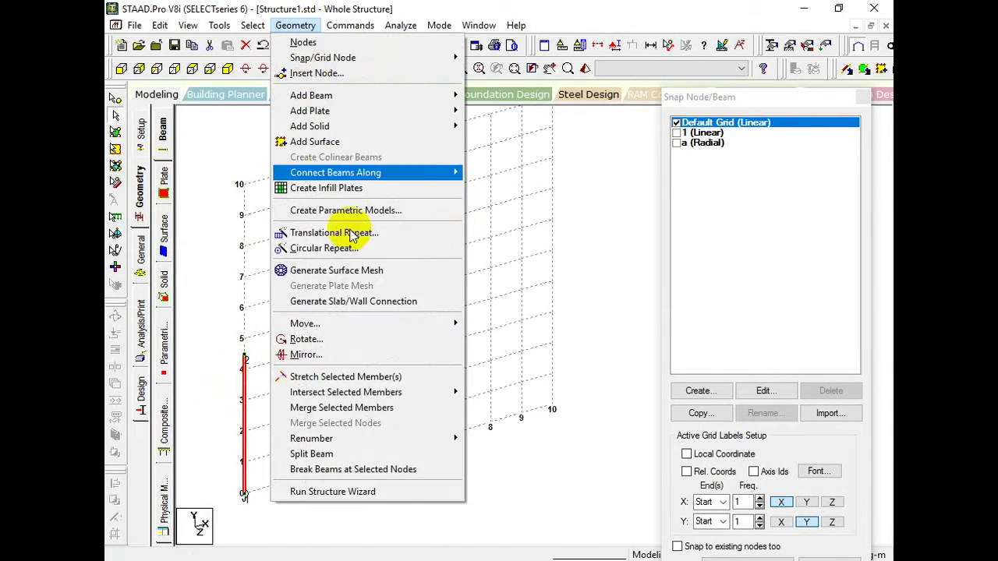
click(339, 233)
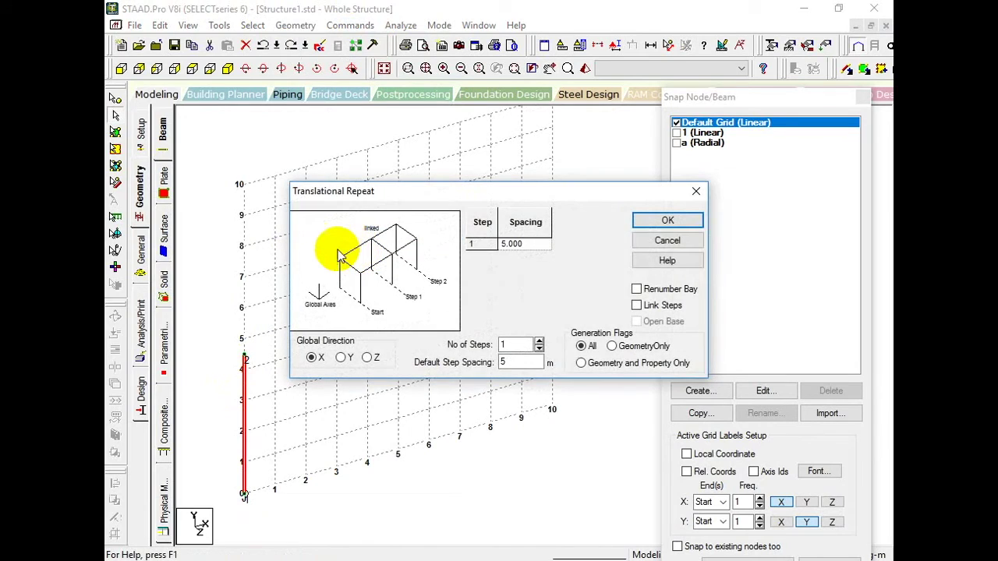
click(638, 306)
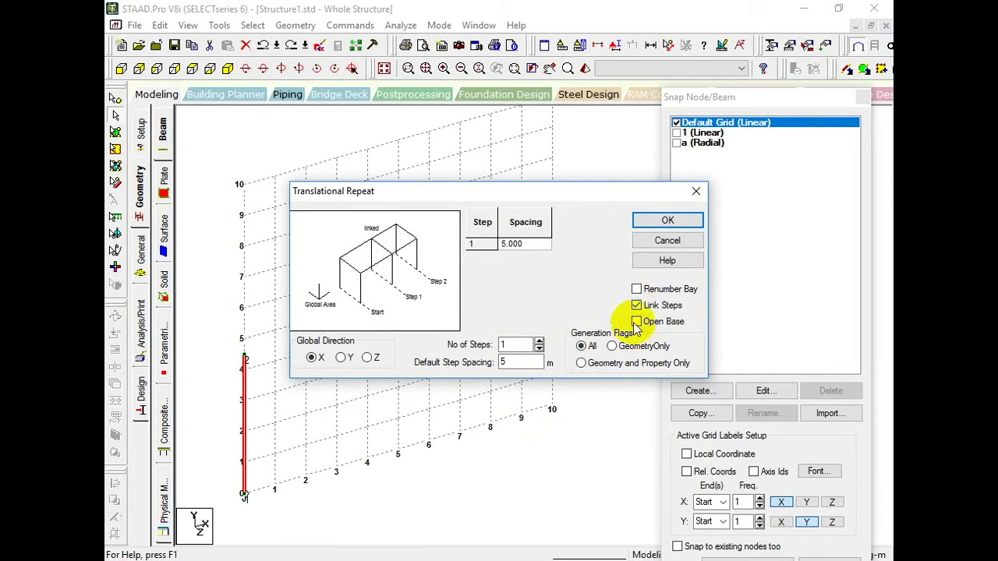
click(520, 363)
text(10)
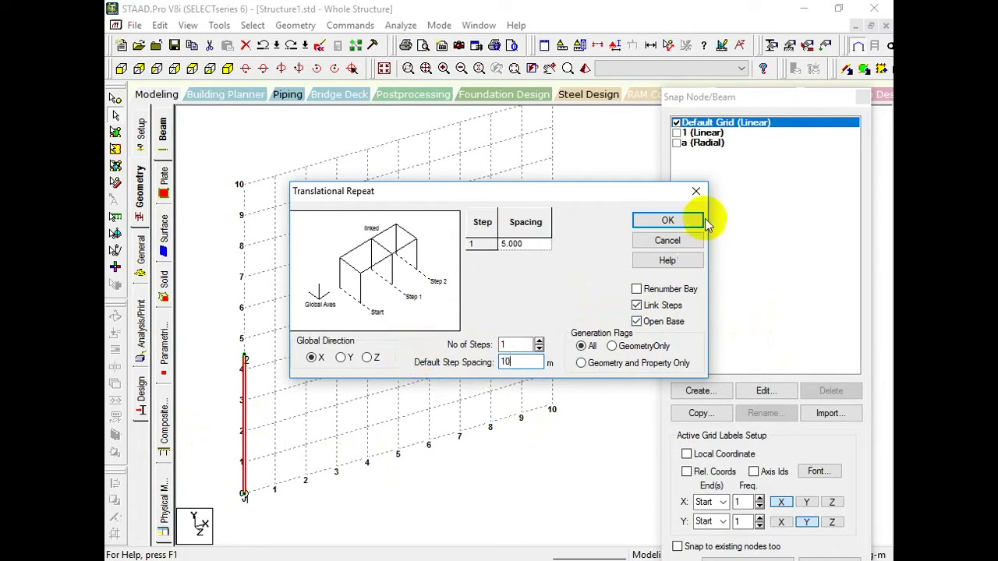
click(669, 223)
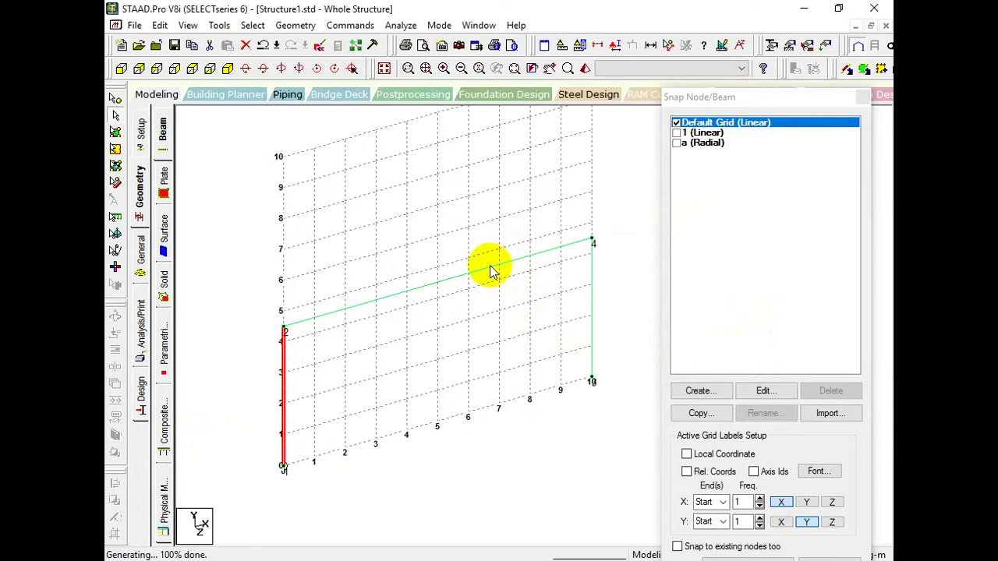
- Delete the beam connecting the tops of the two columns
click(485, 270)
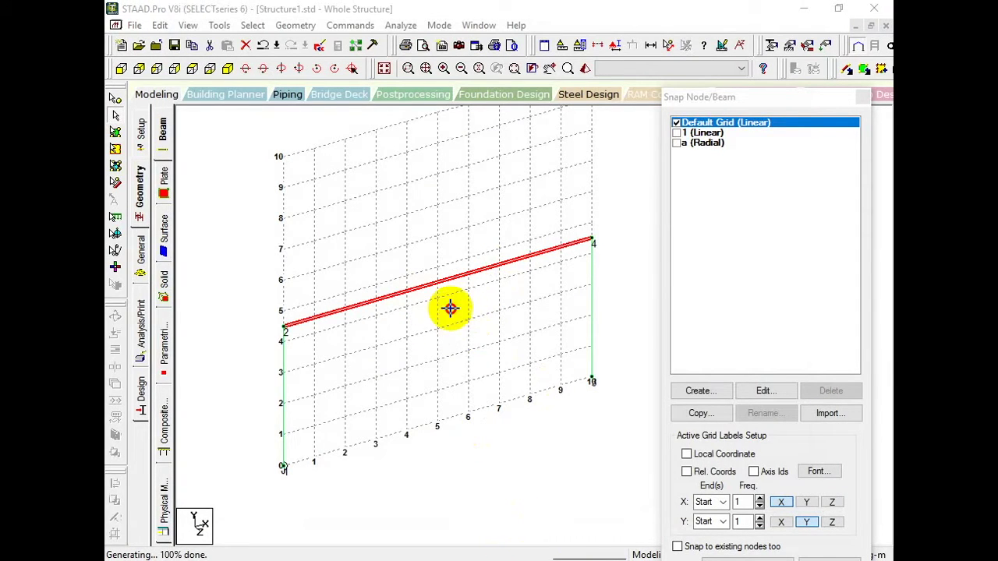
key(Delete)
click(545, 321)
middle_drag(449, 326, 386, 274)
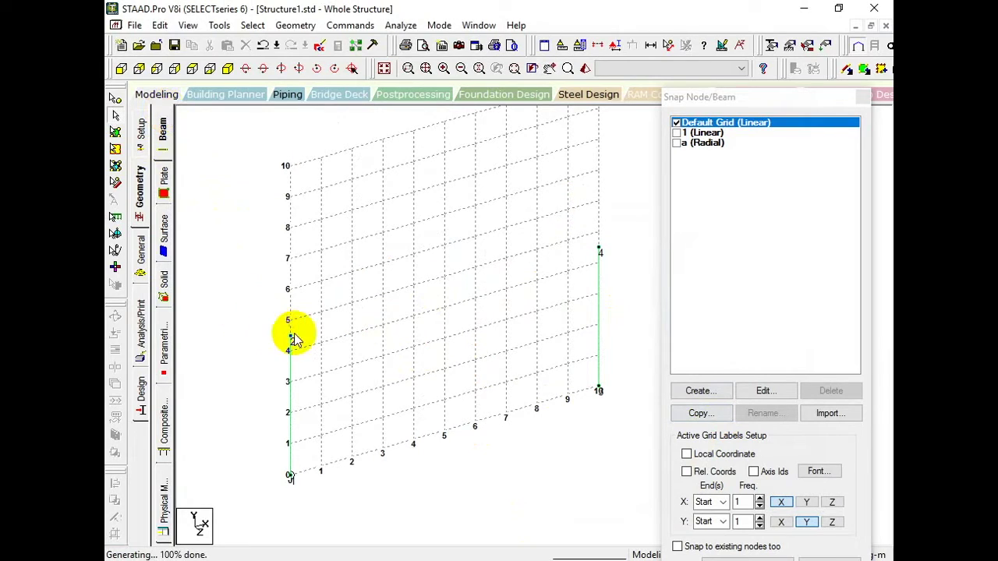
middle_click(460, 295)
drag(460, 295, 511, 292)
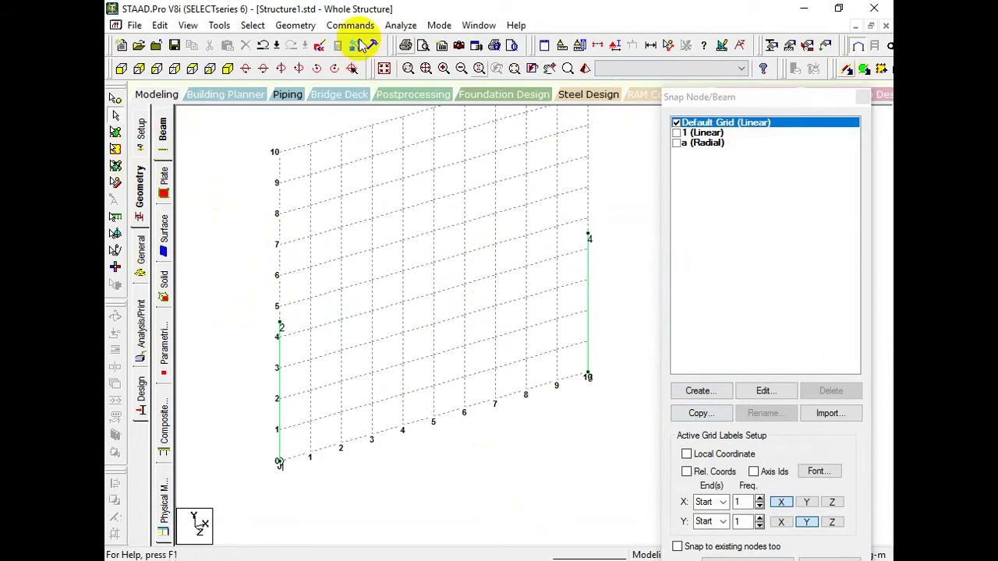
click(295, 25)
mouse_move(300, 96)
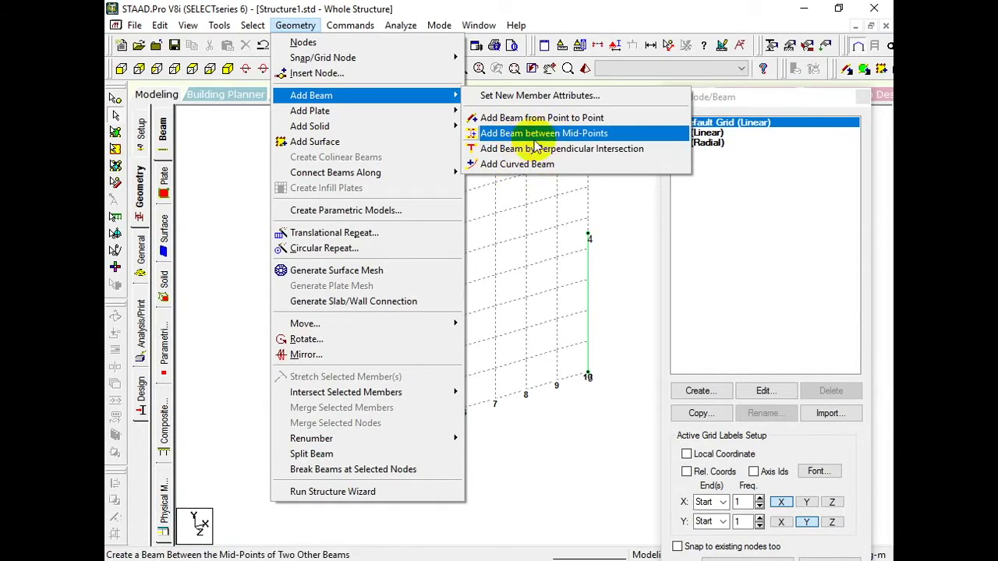
click(496, 119)
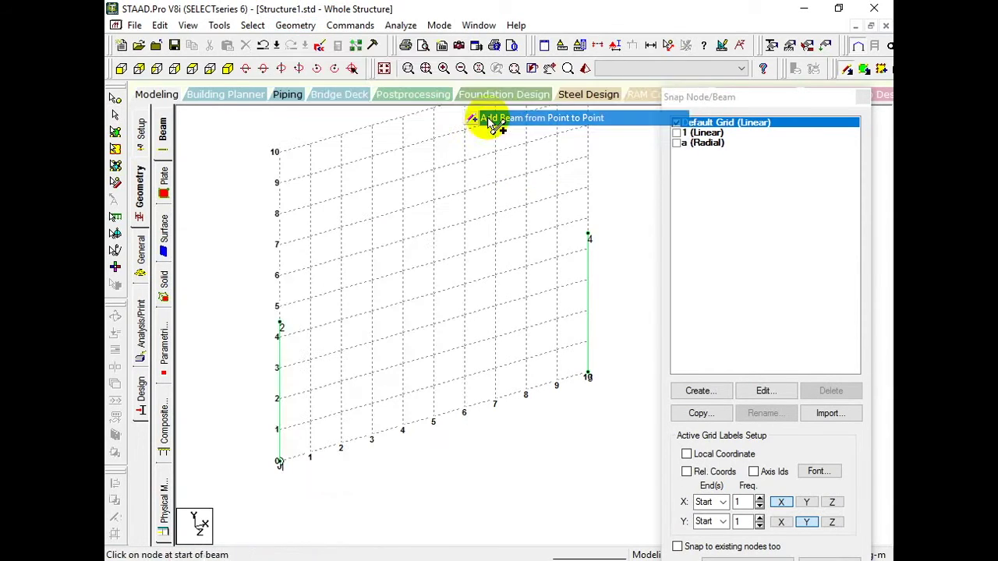
drag(282, 326, 383, 222)
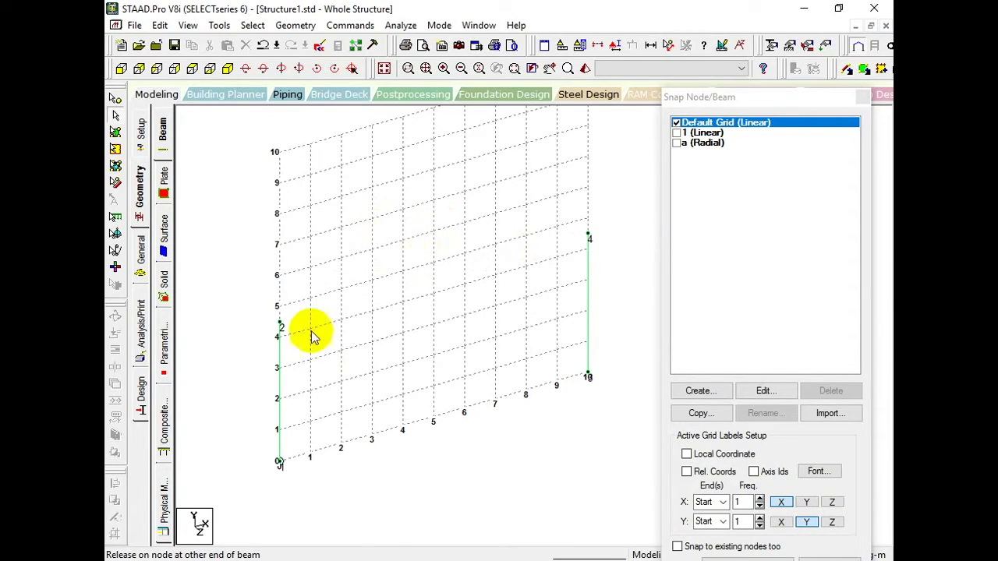
click(116, 99)
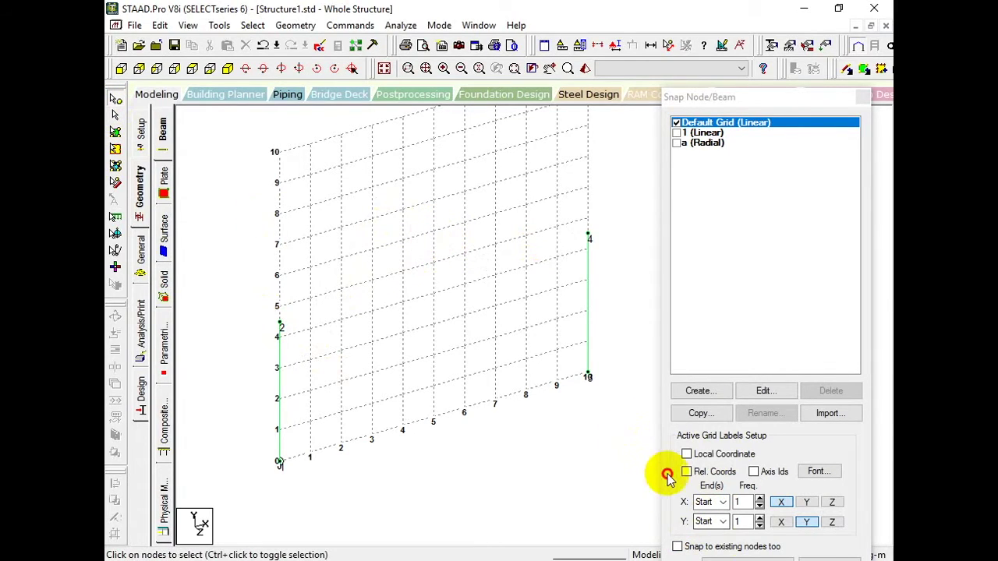
- Add a ridge node at X 5, Y 6 on the default grid with Snap Node/Beam
drag(679, 97, 689, 37)
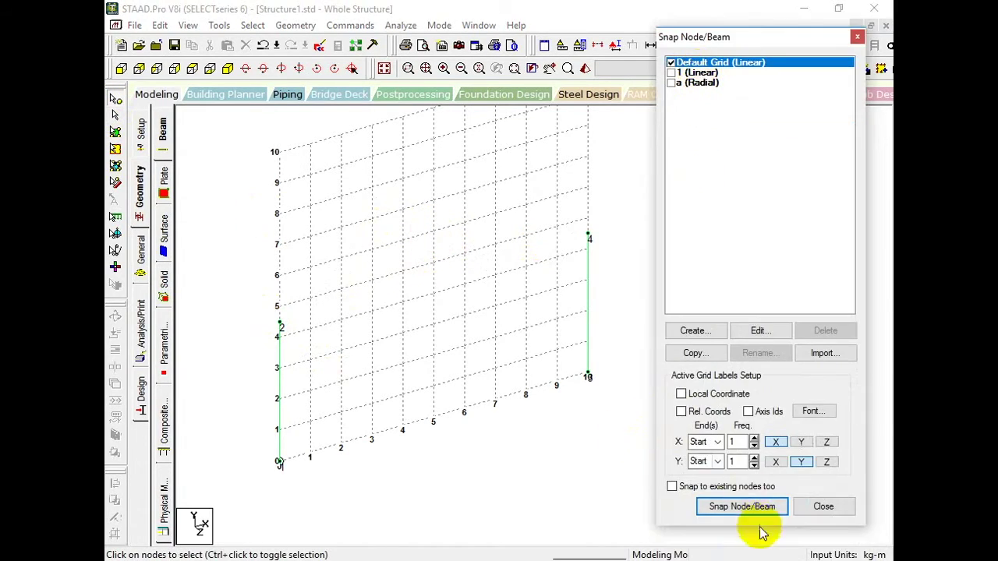
click(753, 507)
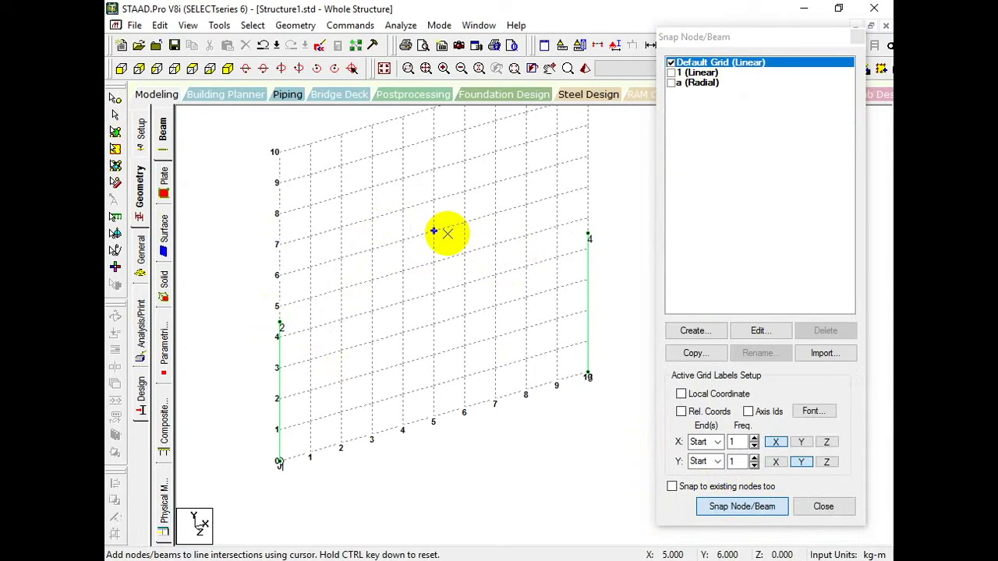
click(435, 232)
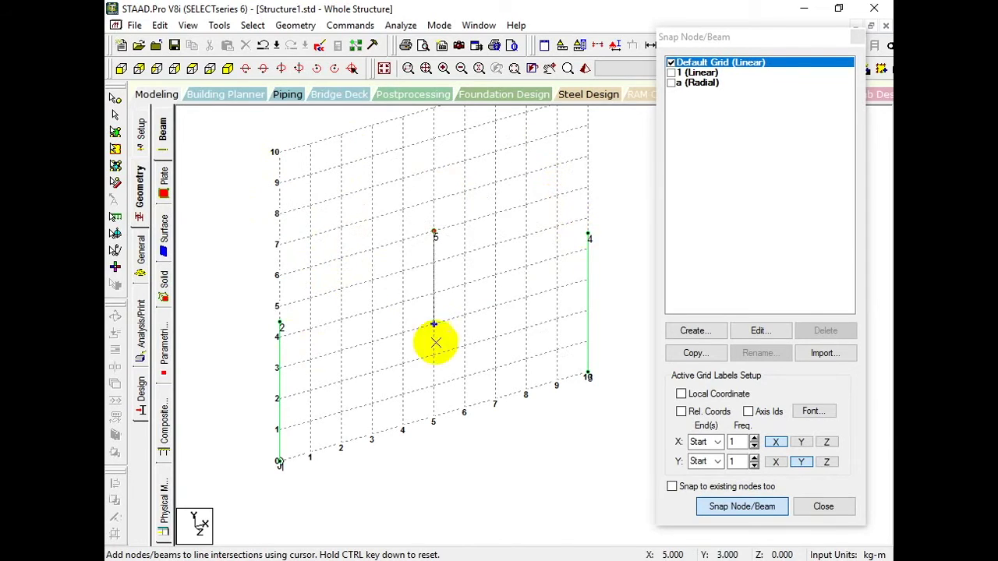
key(Escape)
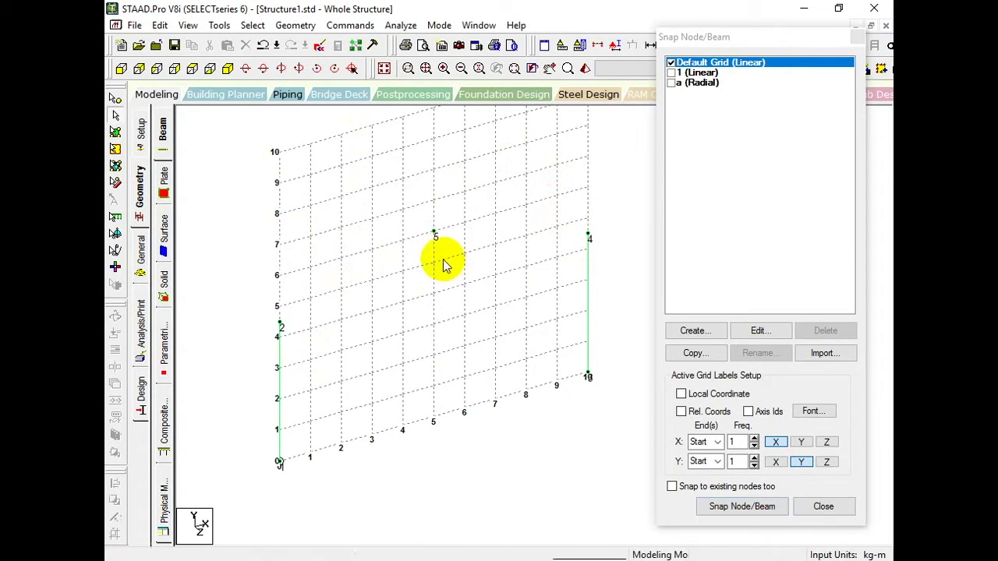
- Add point-to-point beams from node 2 to ridge node 5 and from node 5 to node 4
click(312, 28)
mouse_move(346, 96)
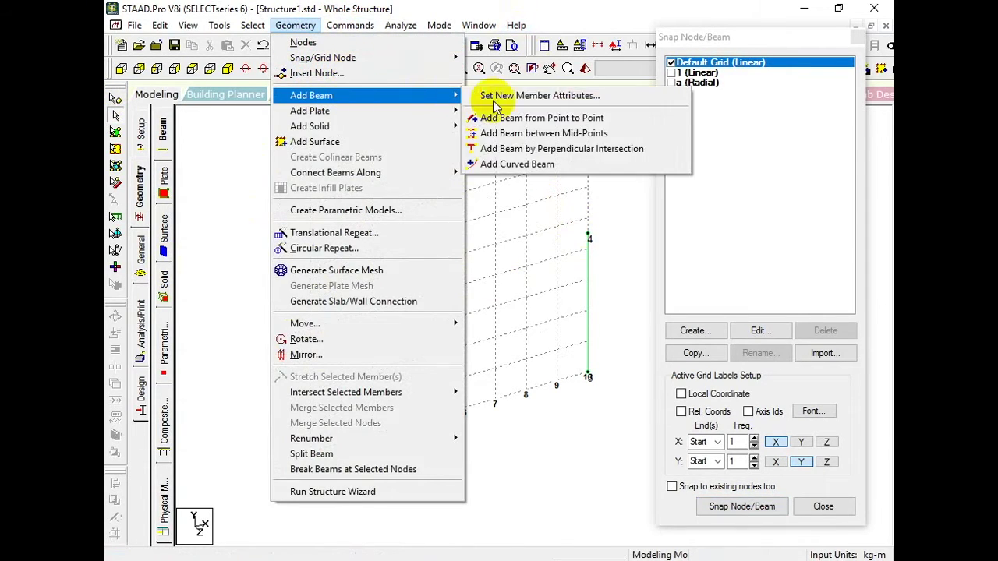
click(515, 117)
drag(280, 323, 587, 235)
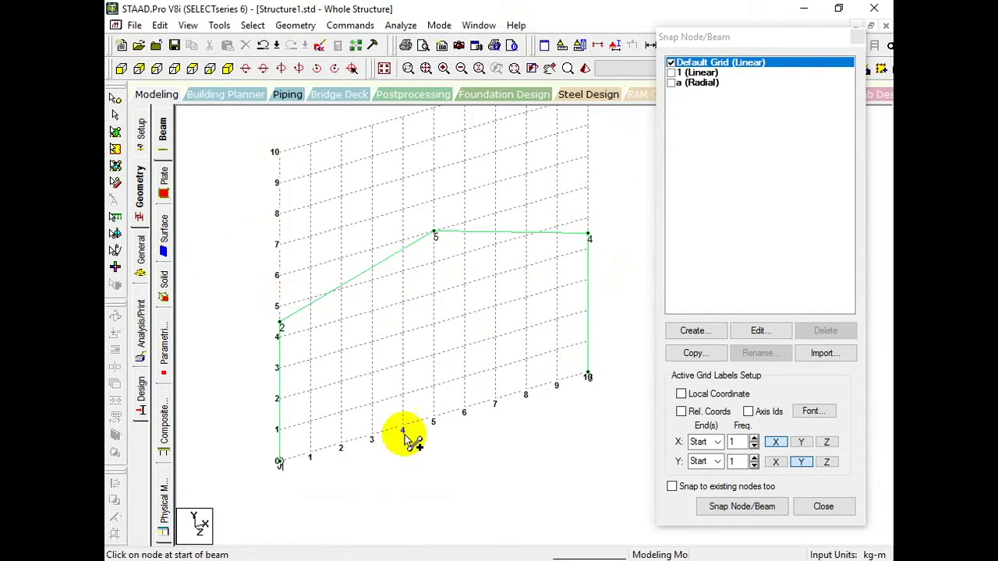
key(Escape)
middle_drag(401, 367, 472, 361)
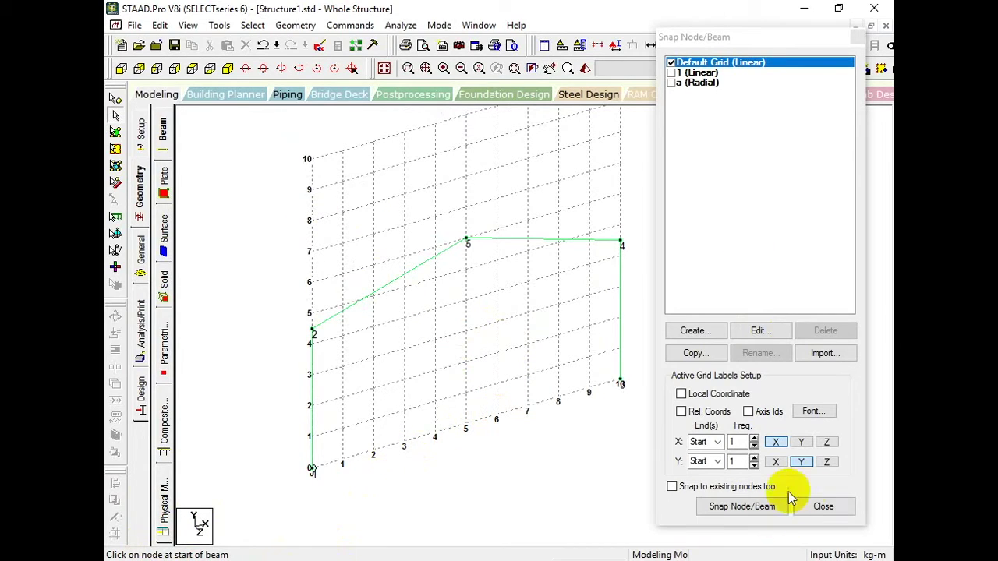
- Close the Snap Node/Beam dialog to hide the grid around the frame
click(825, 506)
scroll(384, 241, up, 3)
middle_drag(384, 241, 533, 314)
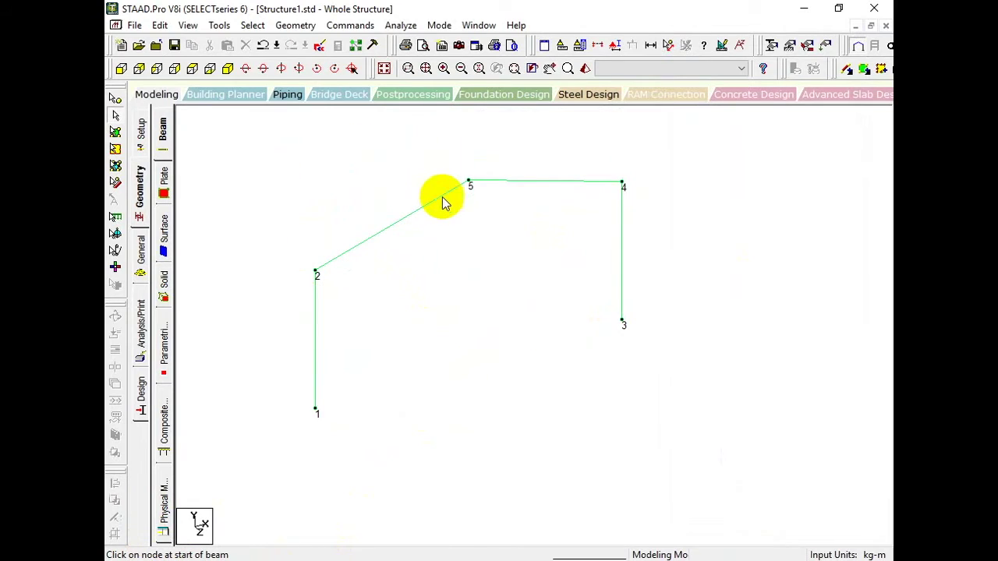
- Select all four frame members and set up a Translational Repeat along global Z with 5 steps at 5 m spacing
drag(244, 161, 773, 489)
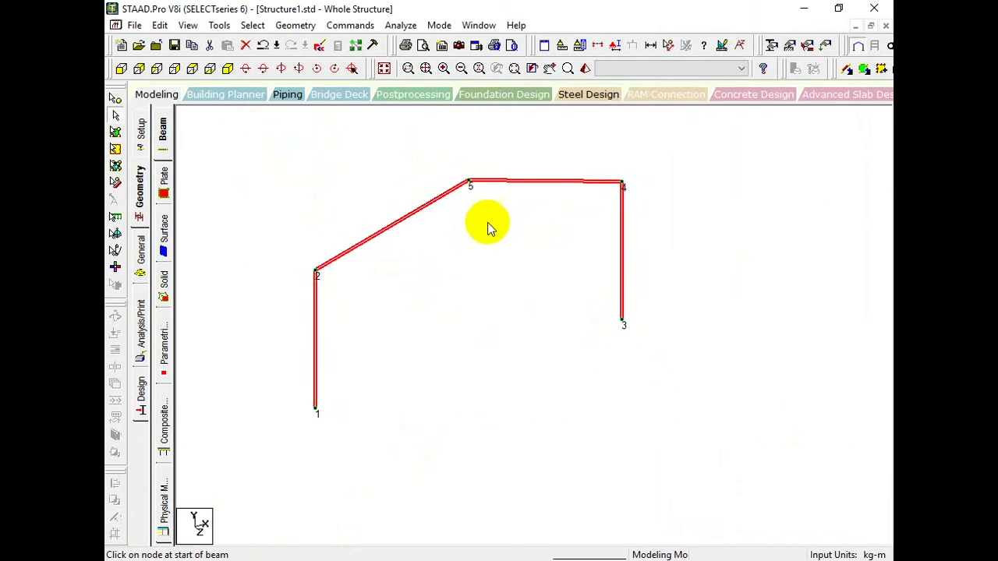
click(295, 25)
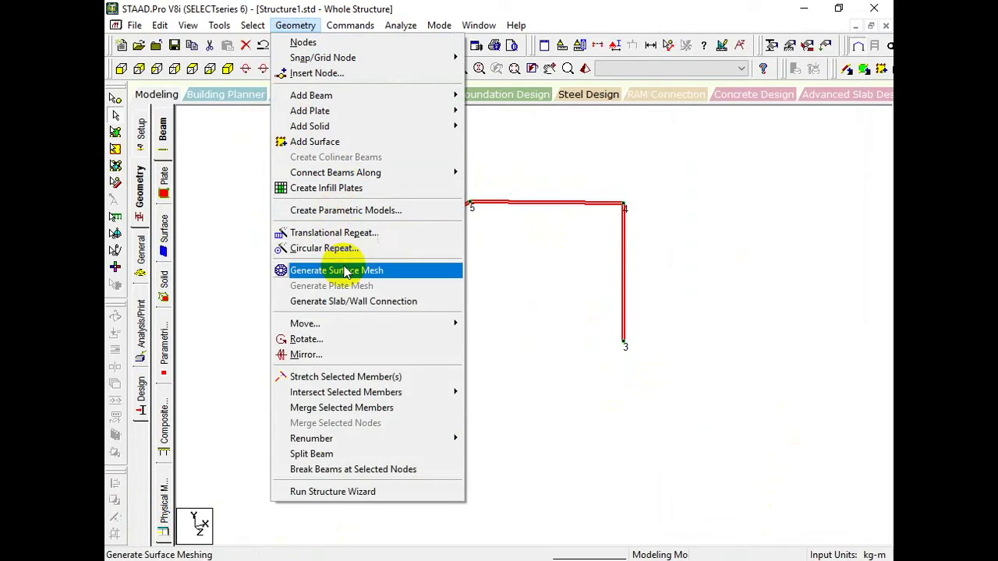
click(287, 233)
drag(460, 187, 573, 206)
click(480, 376)
double_click(624, 381)
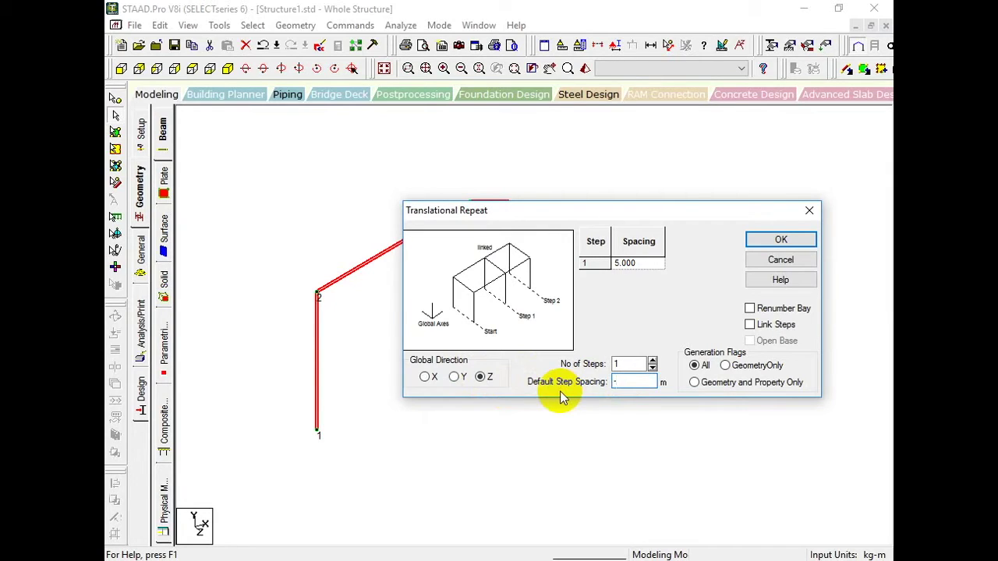
click(635, 383)
double_click(630, 364)
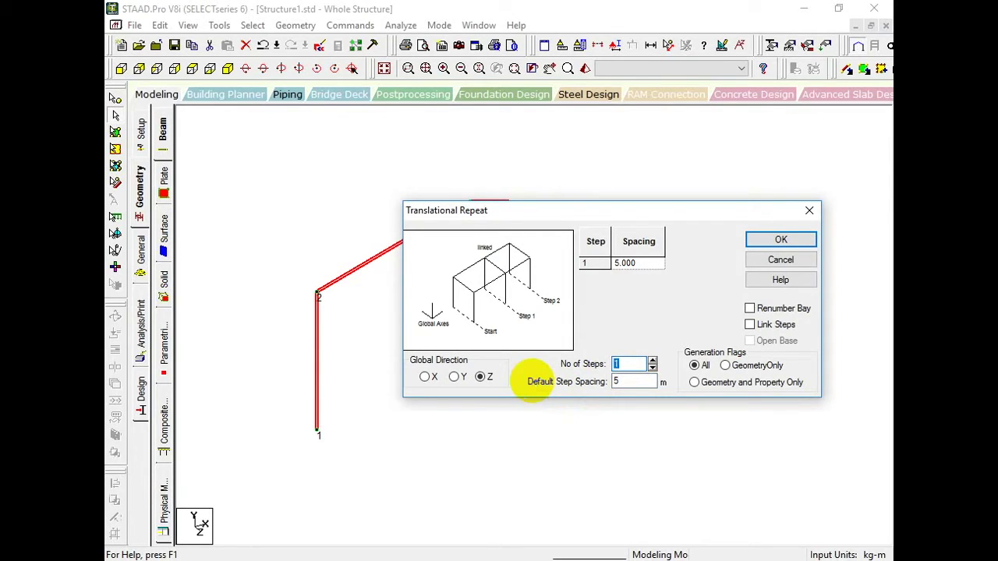
text(5)
click(633, 382)
text(.)
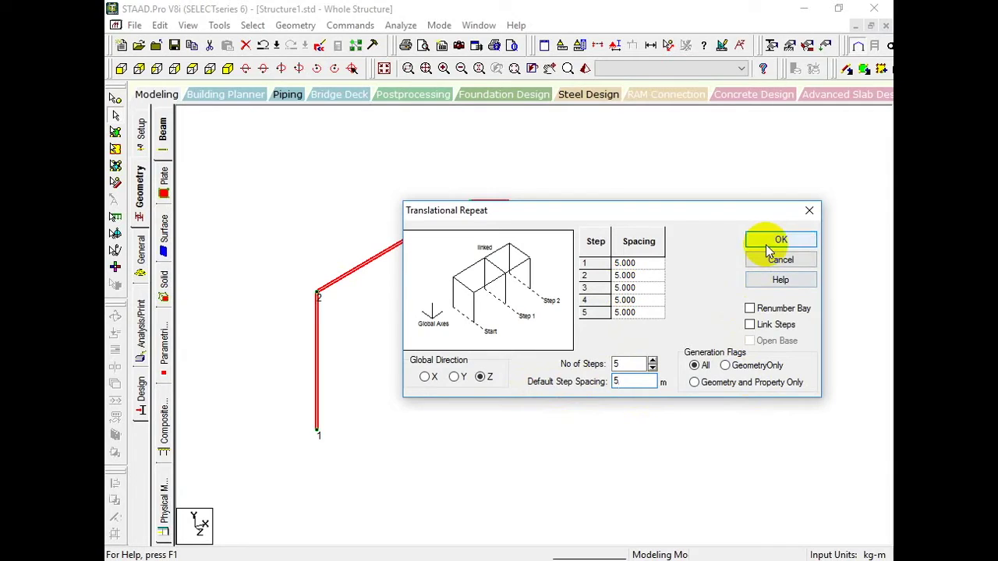
- Decline the auto save and generate the repeated frames with Link Steps and Open Base enabled
drag(602, 209, 708, 393)
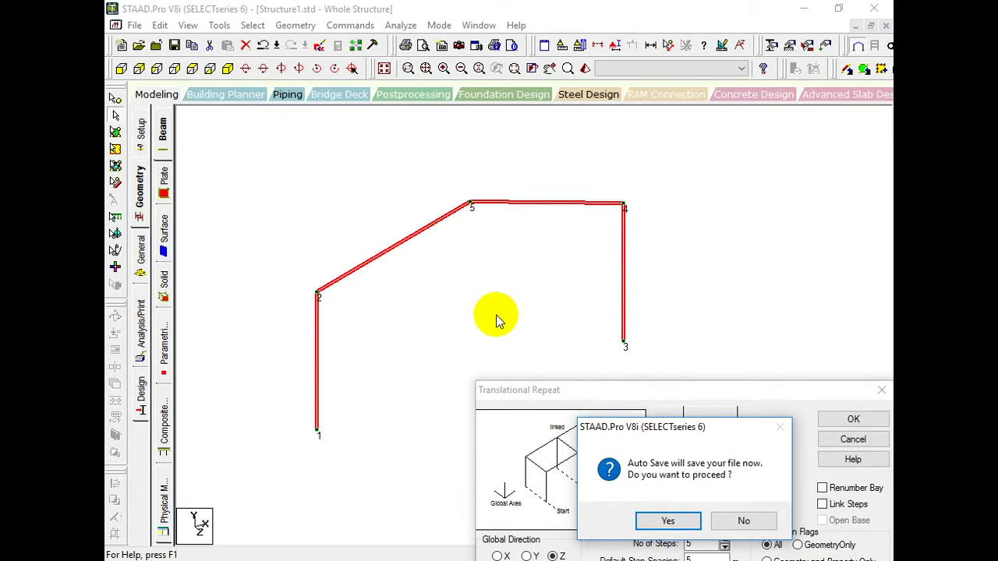
click(741, 523)
drag(717, 393, 550, 145)
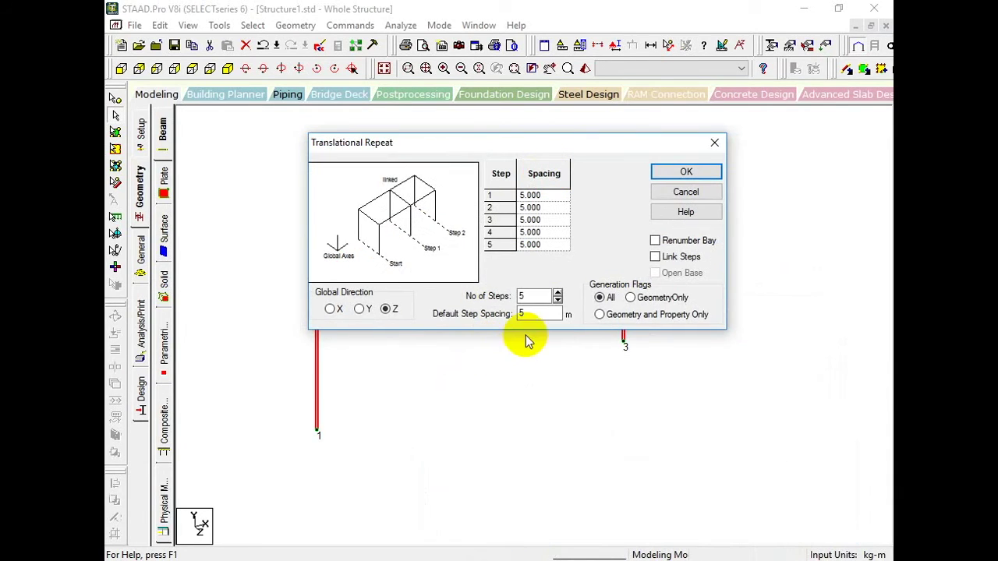
click(655, 257)
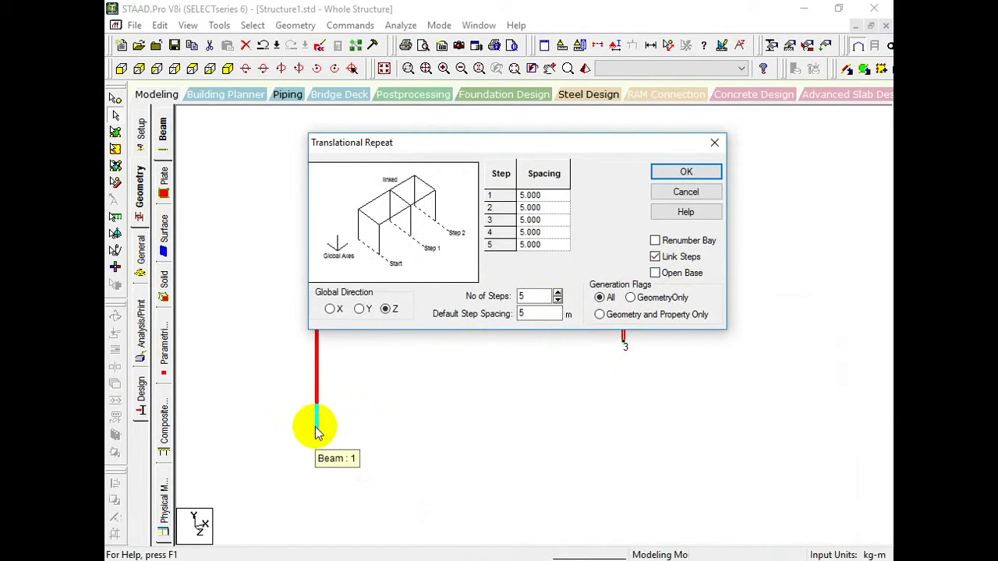
click(660, 273)
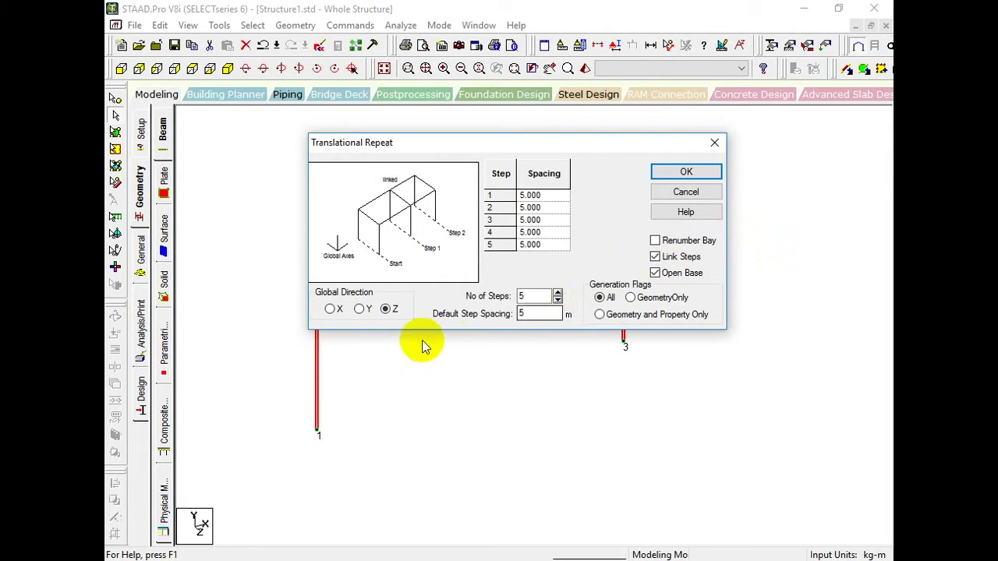
click(664, 171)
- Undo the five-step repeat of the frame
scroll(508, 285, up, 1)
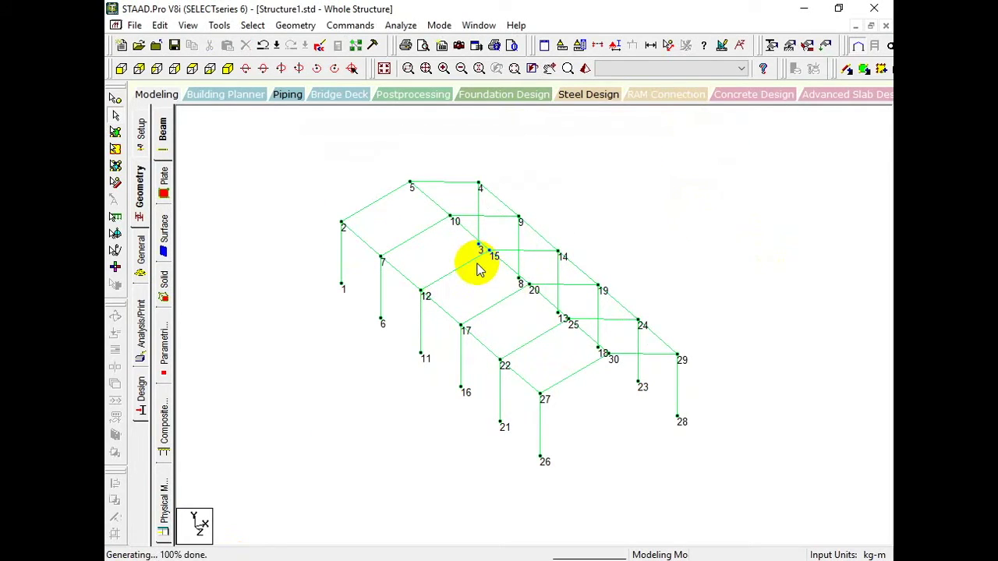
scroll(320, 214, up, 2)
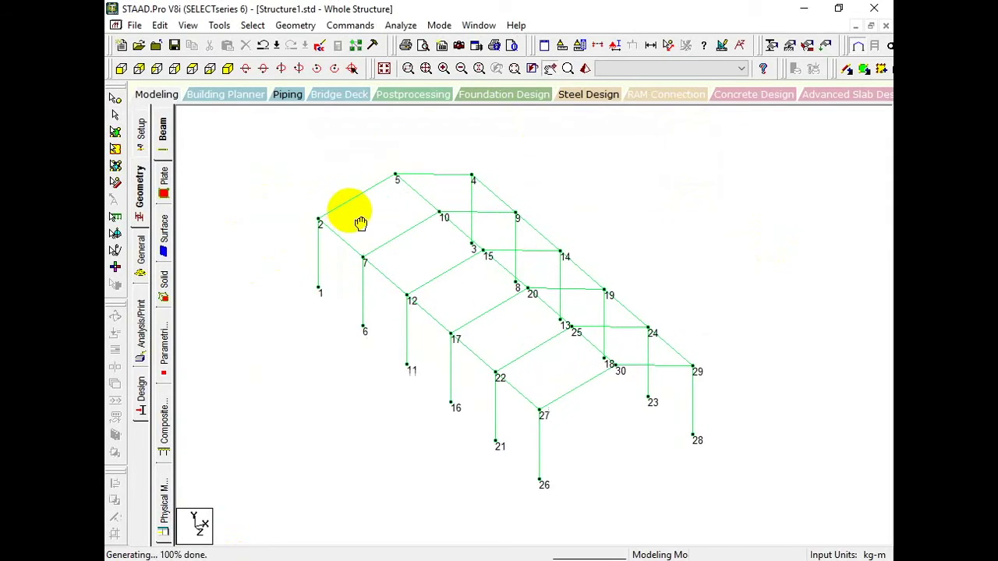
scroll(328, 207, up, 2)
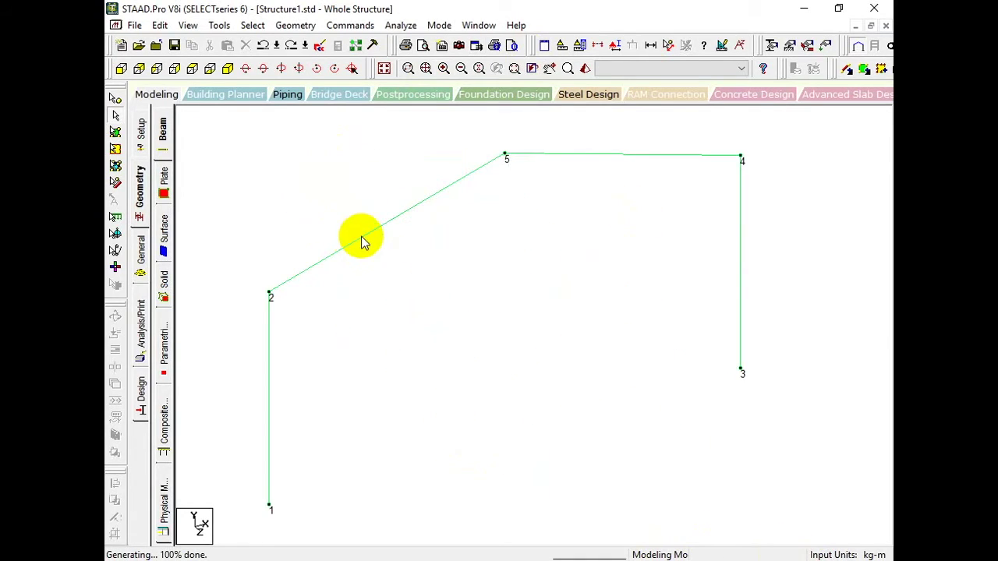
- Insert 10 evenly spaced nodes into the sloping rafter between nodes 2 and 5
click(364, 237)
ctrl+click(604, 156)
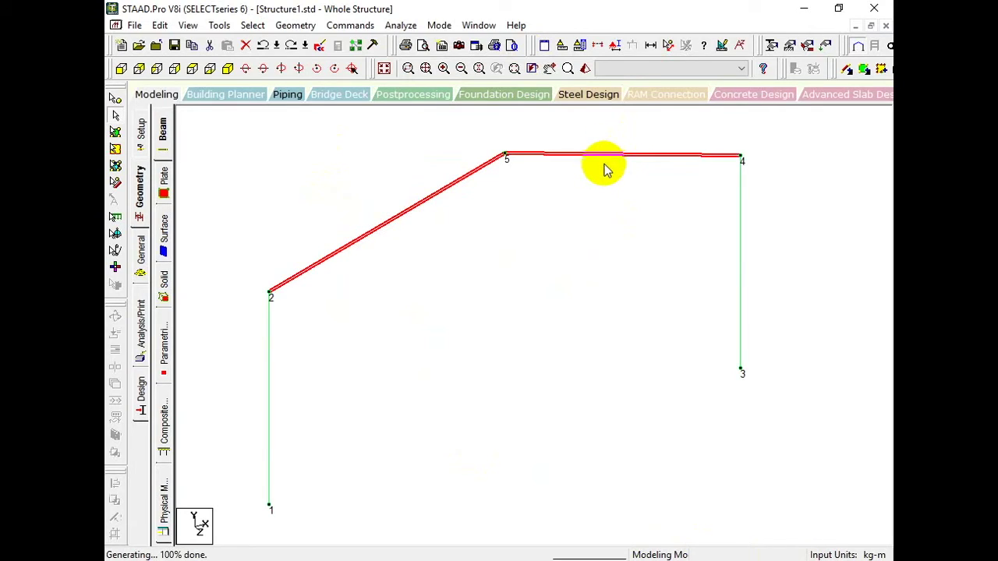
click(491, 182)
click(482, 169)
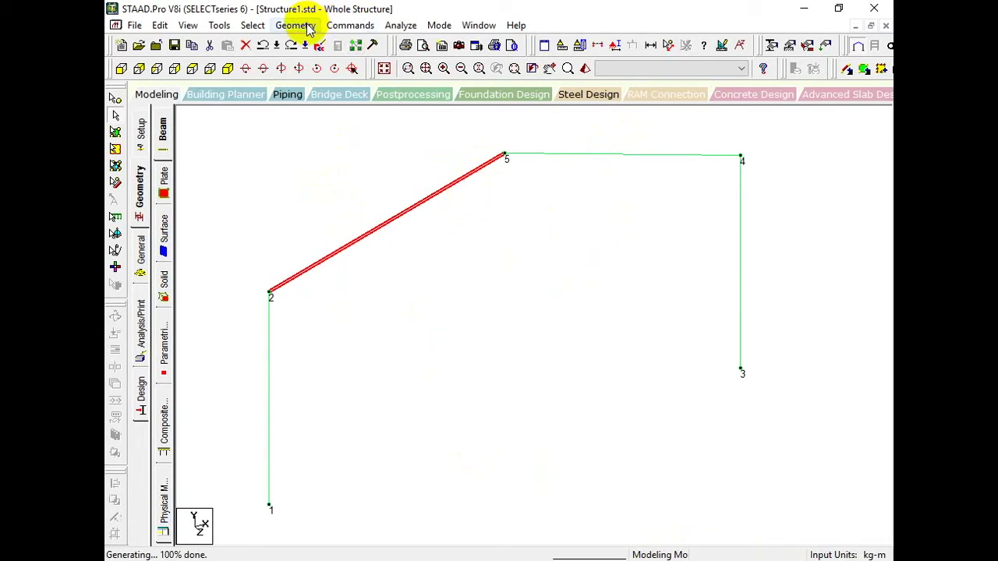
click(308, 26)
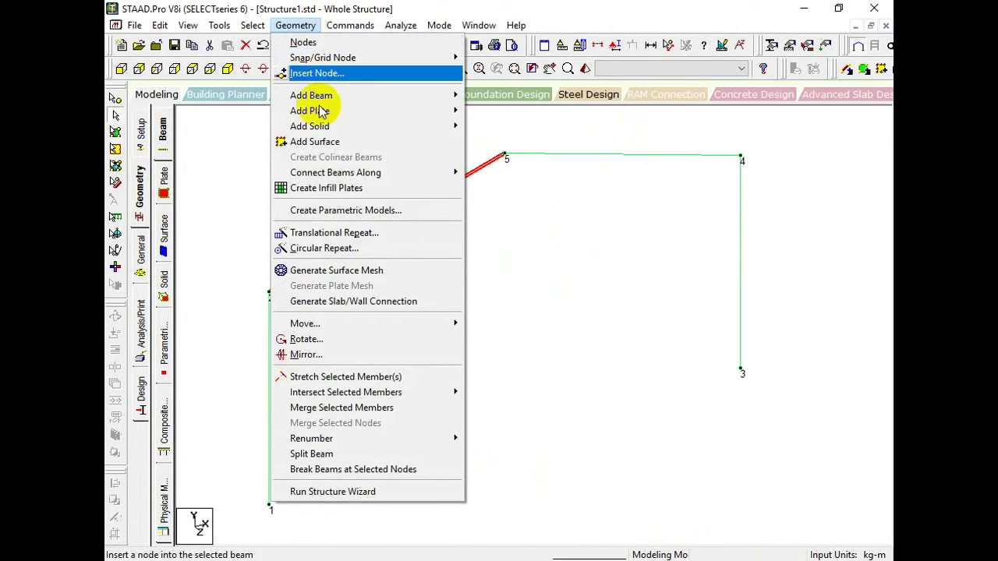
mouse_move(342, 117)
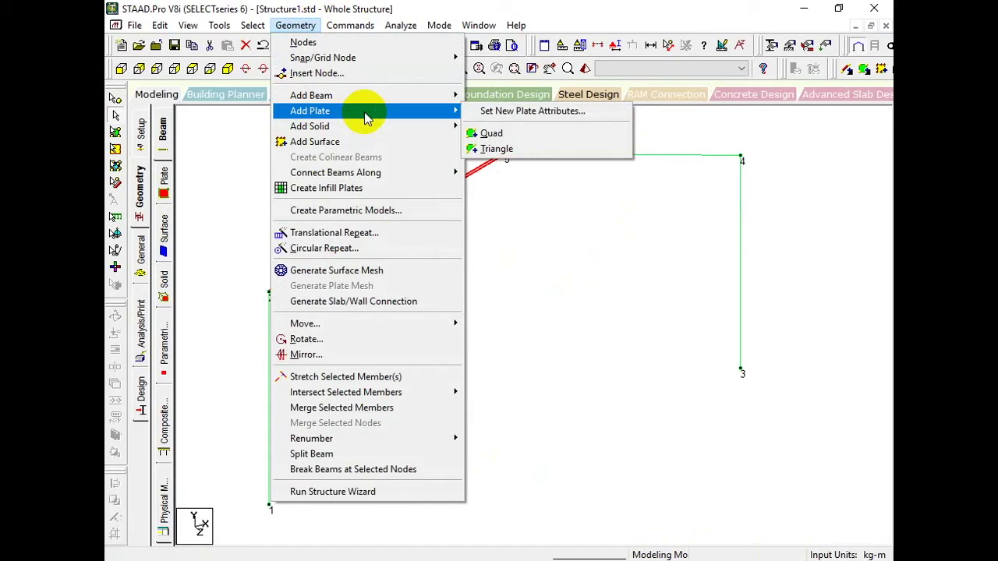
click(351, 71)
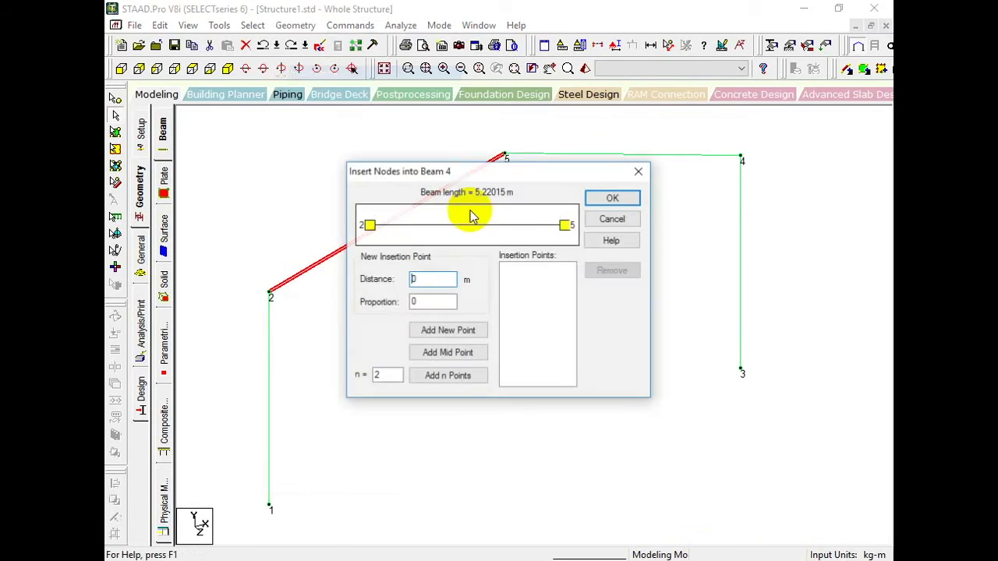
drag(460, 171, 675, 131)
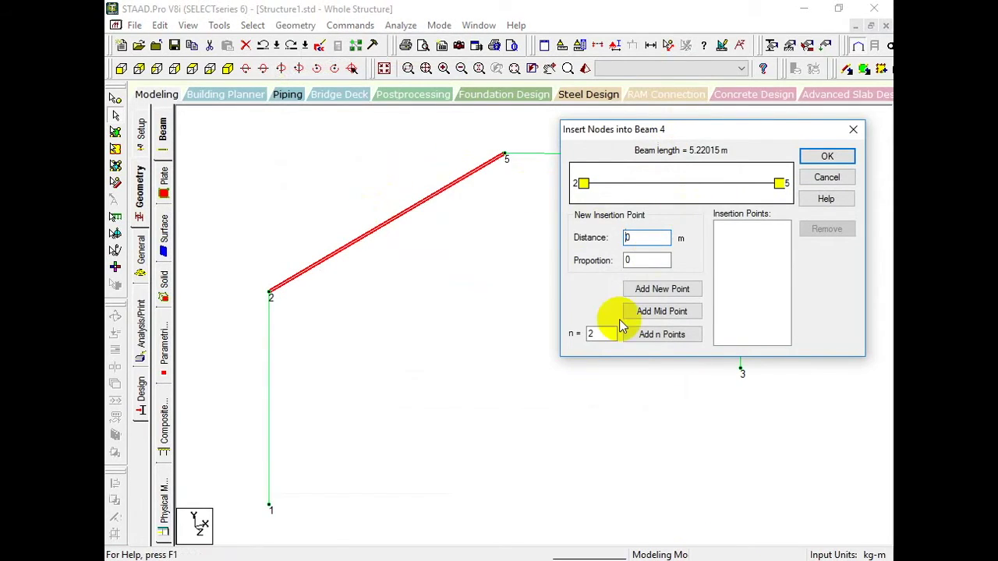
drag(634, 128, 556, 105)
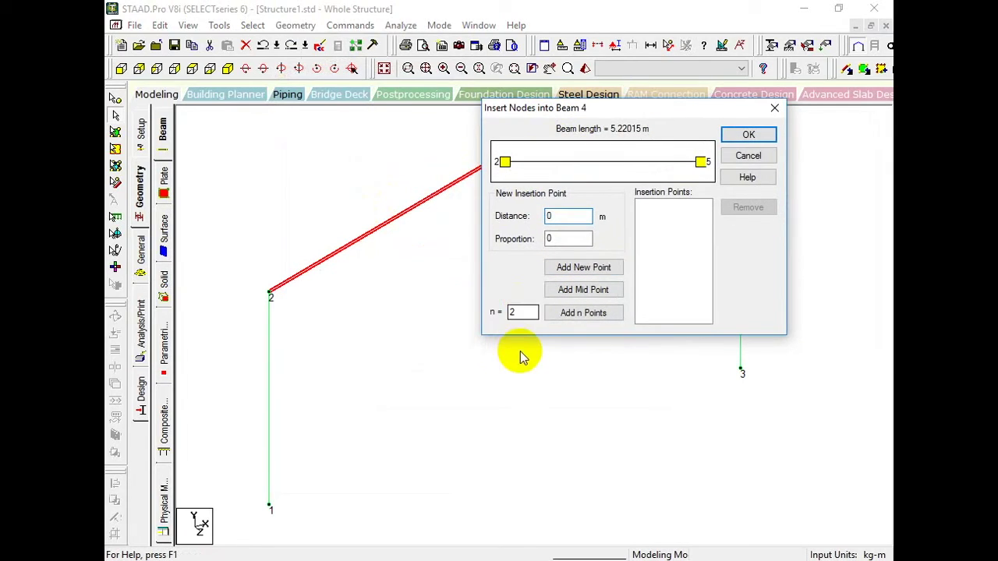
double_click(530, 312)
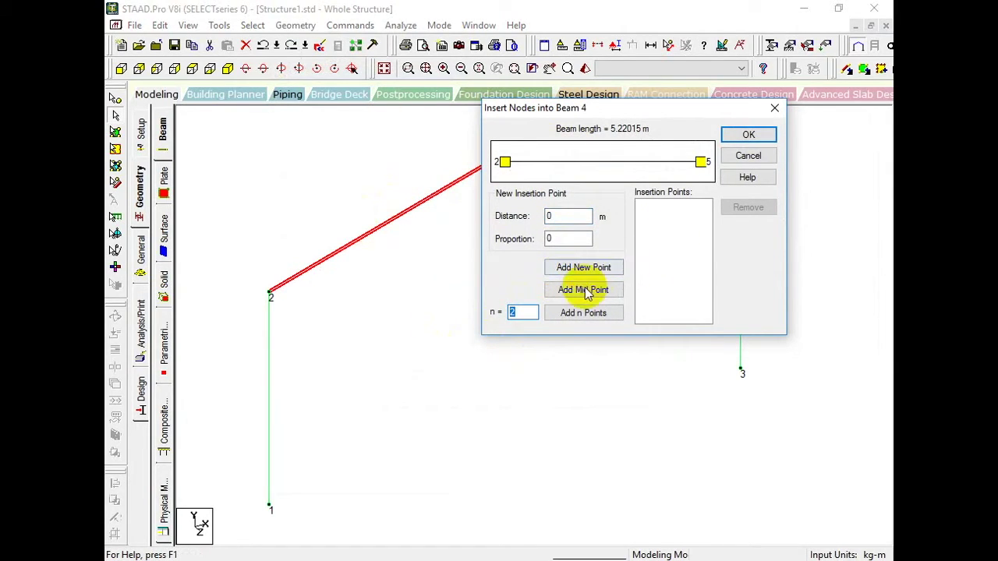
drag(606, 108, 659, 150)
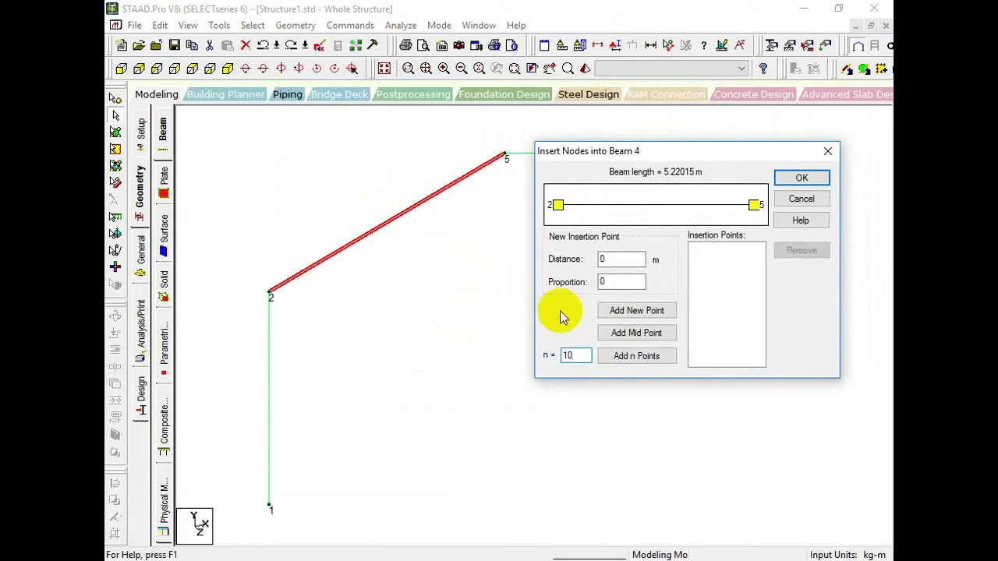
click(621, 361)
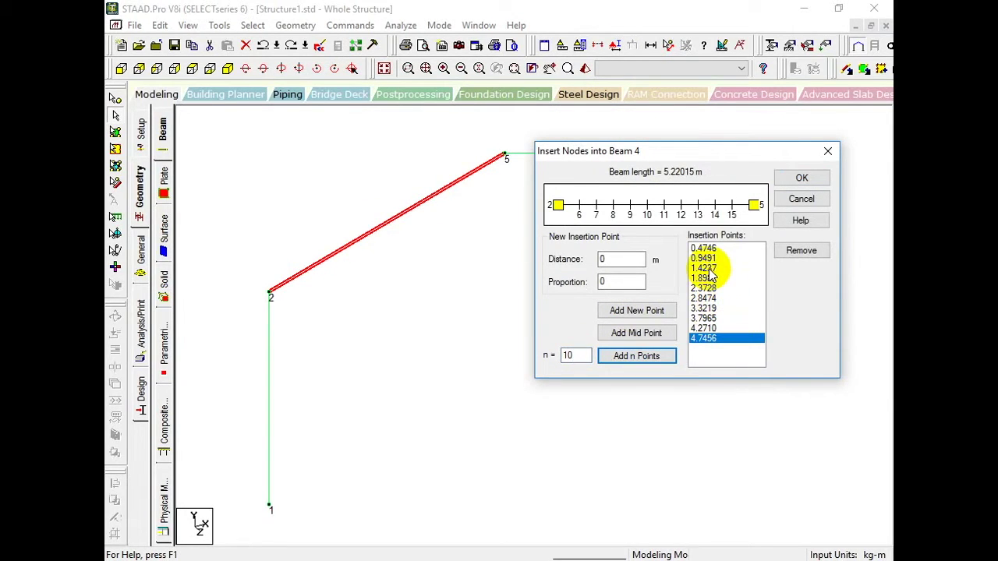
click(803, 178)
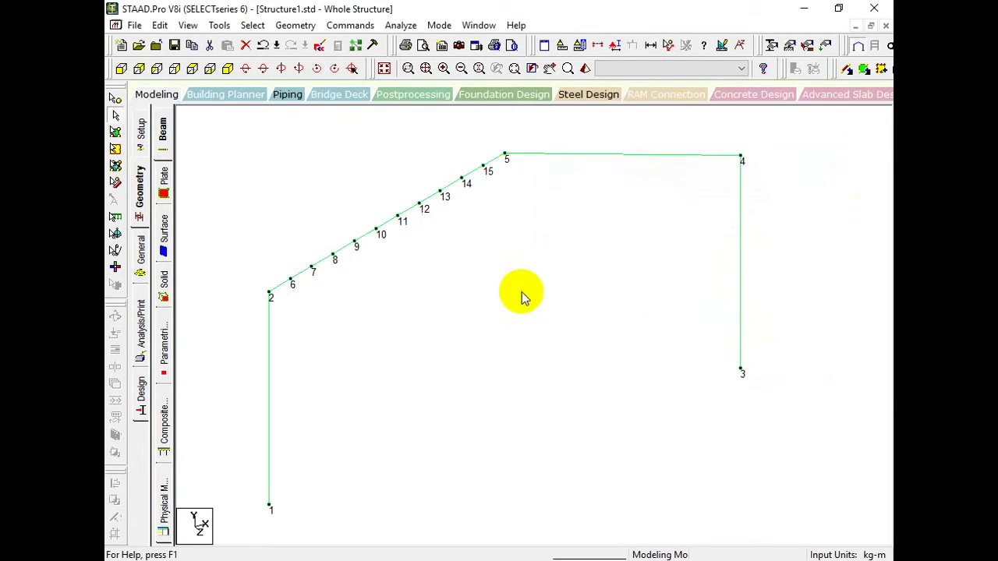
- Select the top member between nodes 5 and 4
click(560, 156)
click(295, 25)
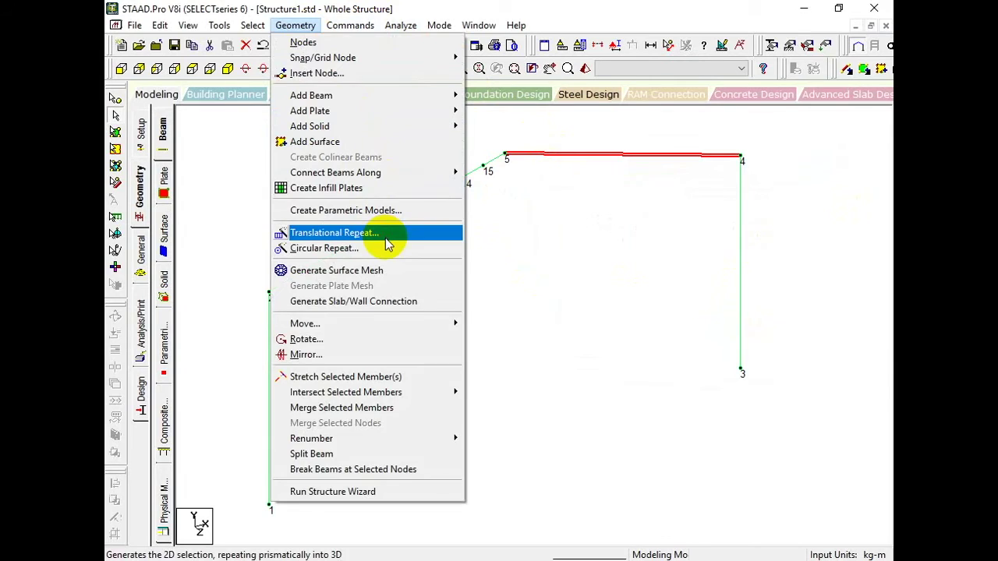
click(372, 233)
click(667, 240)
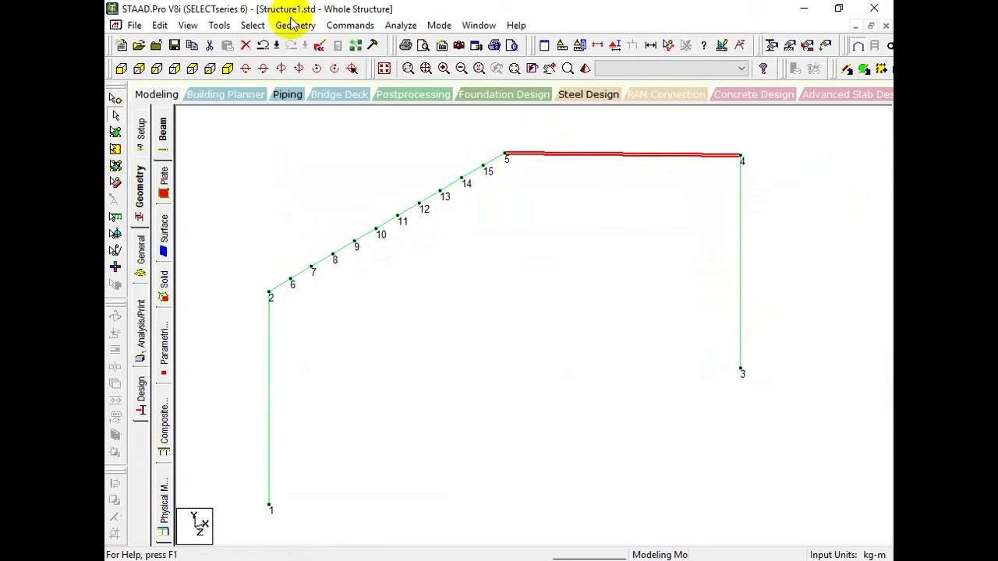
- Insert 10 evenly spaced nodes into the selected member between nodes 5 and 4
click(294, 25)
click(315, 73)
click(376, 377)
text(1)
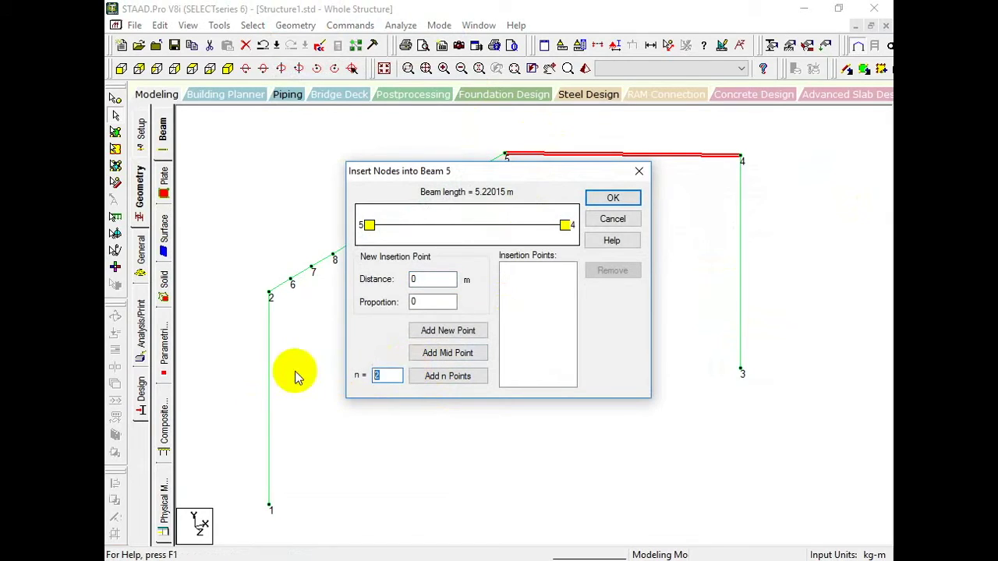
text(0)
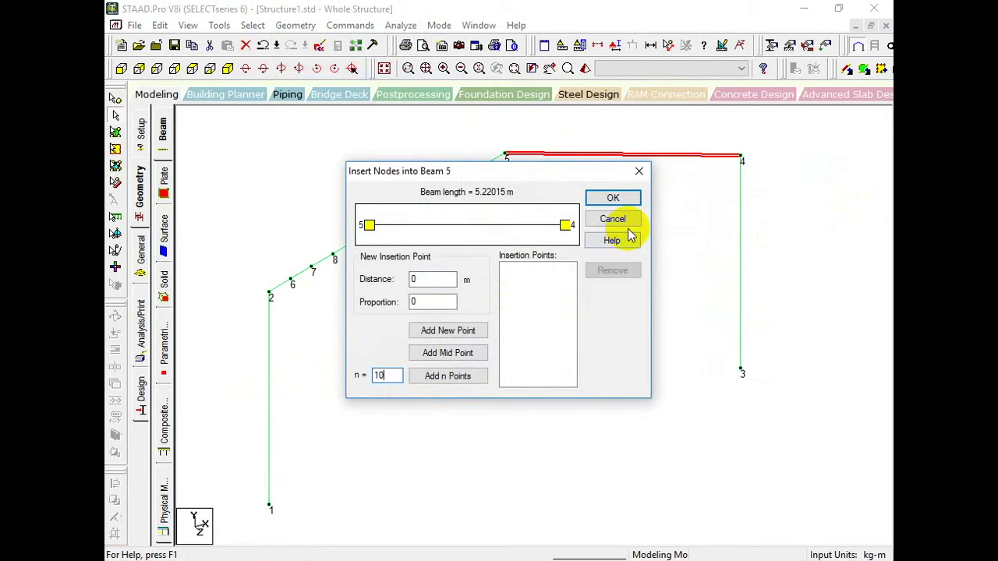
click(615, 199)
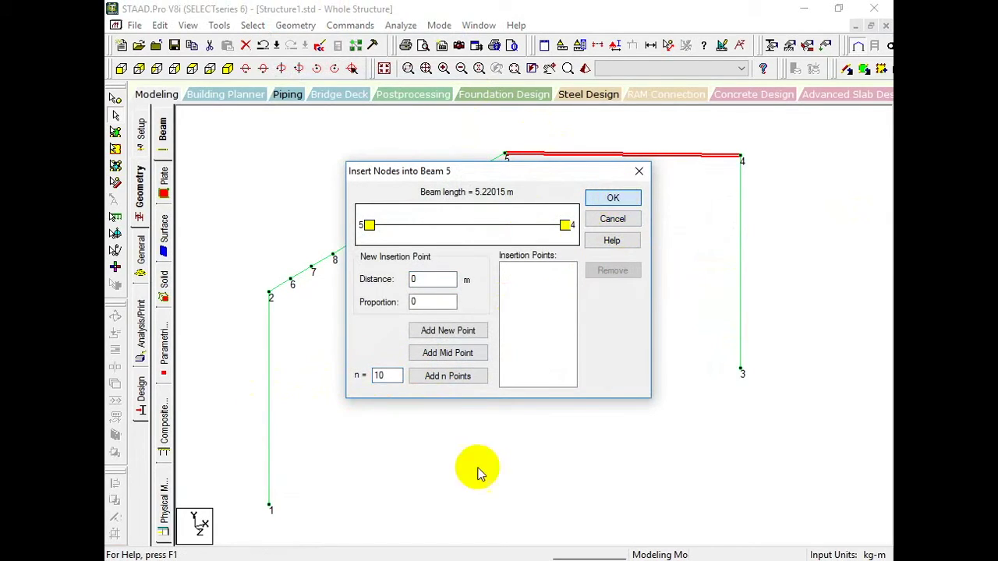
click(476, 377)
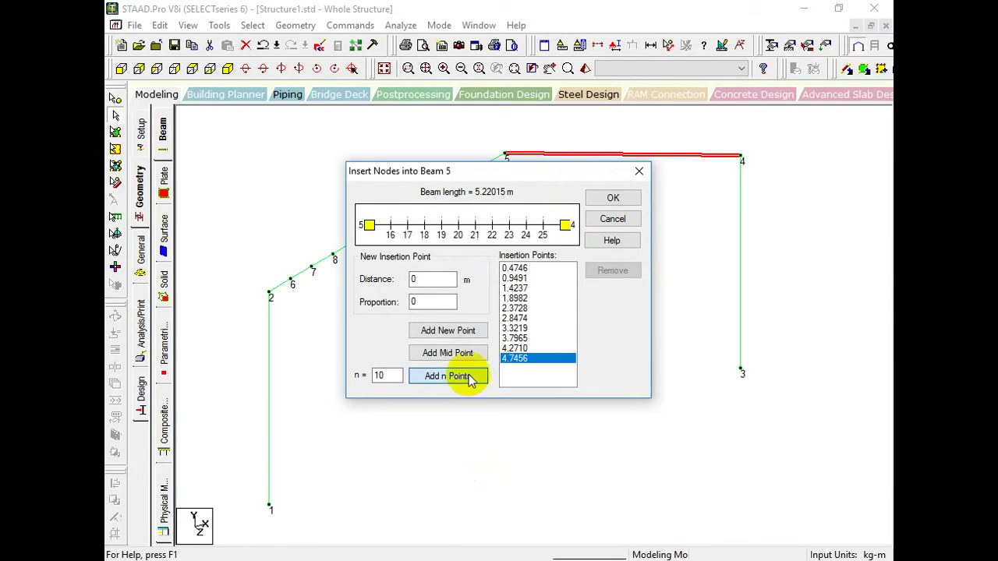
click(613, 199)
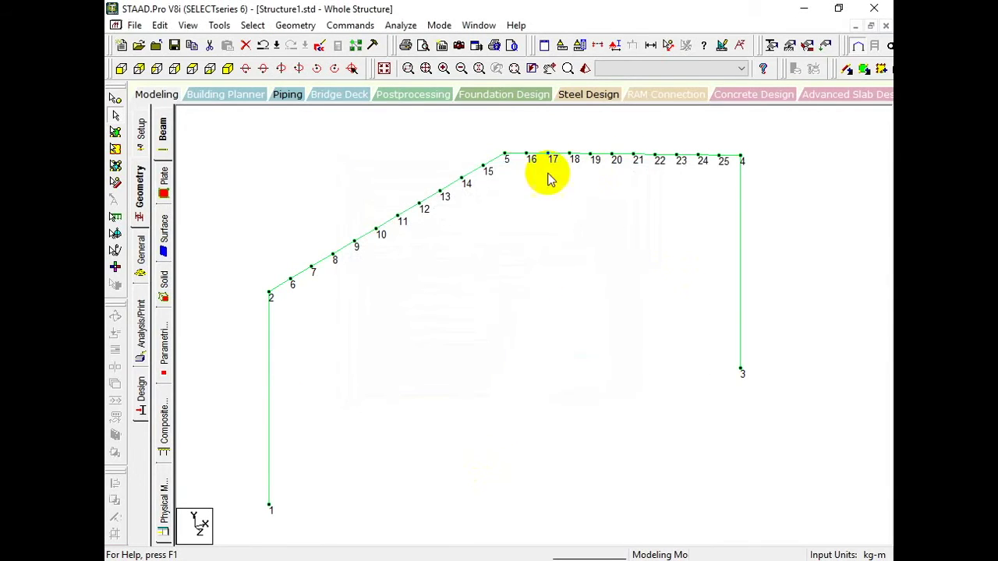
- Repeat the entire frame along global Z using Translational Repeat with 5 steps at 5 m spacing, Link Steps and Open Base enabled
scroll(307, 127, down, 2)
middle_drag(318, 204, 320, 159)
drag(260, 114, 769, 492)
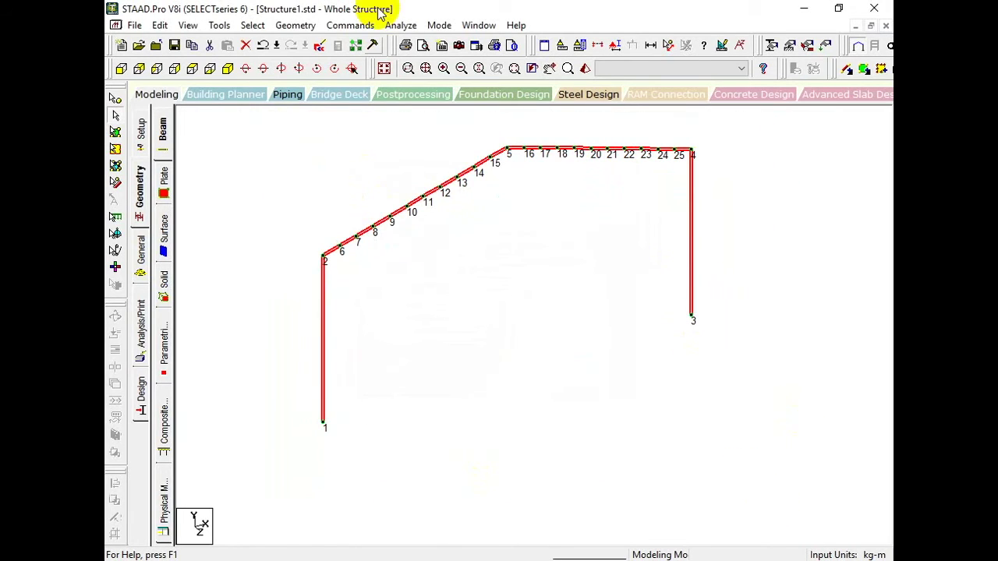
click(295, 25)
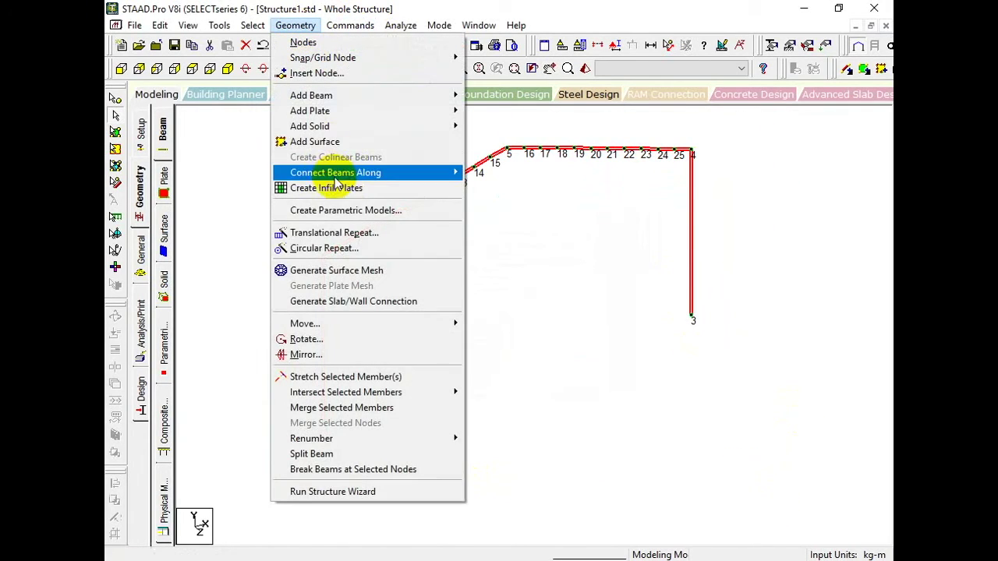
click(335, 233)
double_click(519, 344)
text(5)
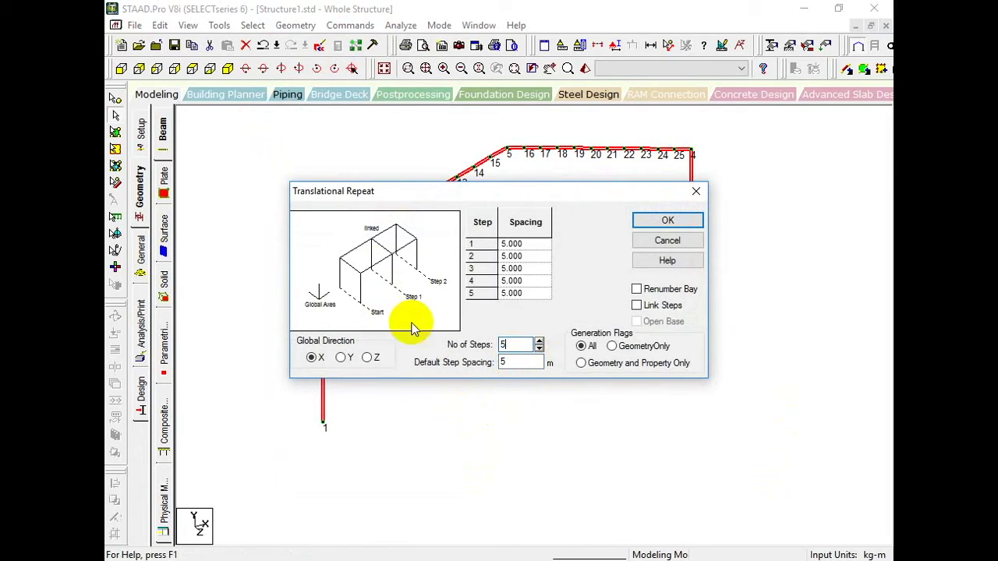
click(371, 357)
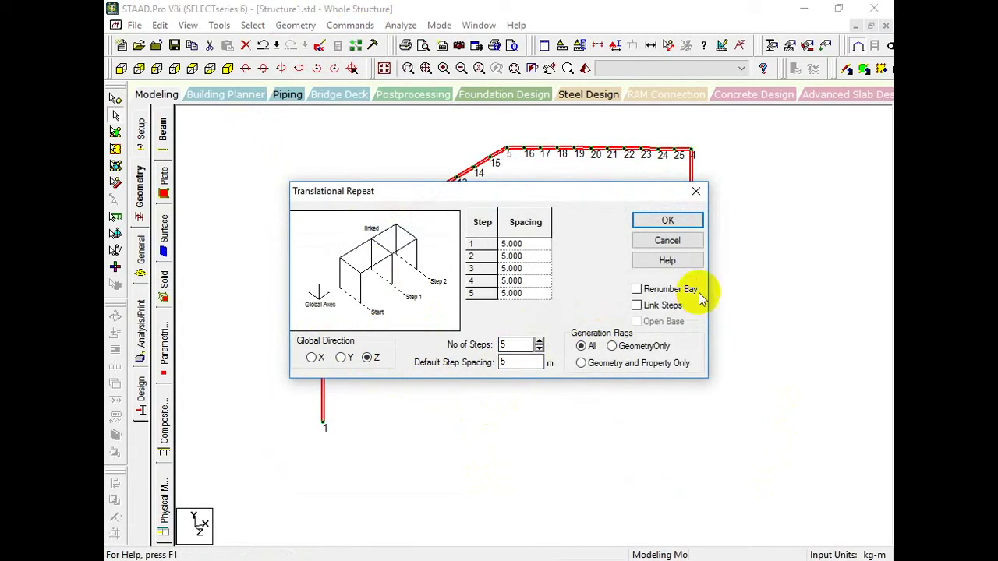
click(660, 305)
click(638, 321)
click(668, 221)
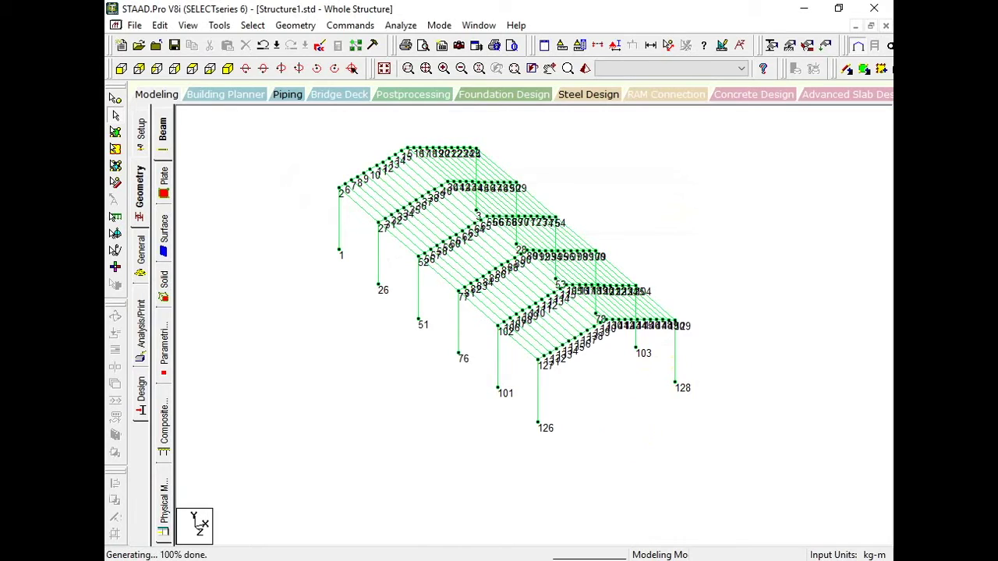
- Open the section database for member properties and select the Japanese H Shape profile H200x200x8x12
click(140, 249)
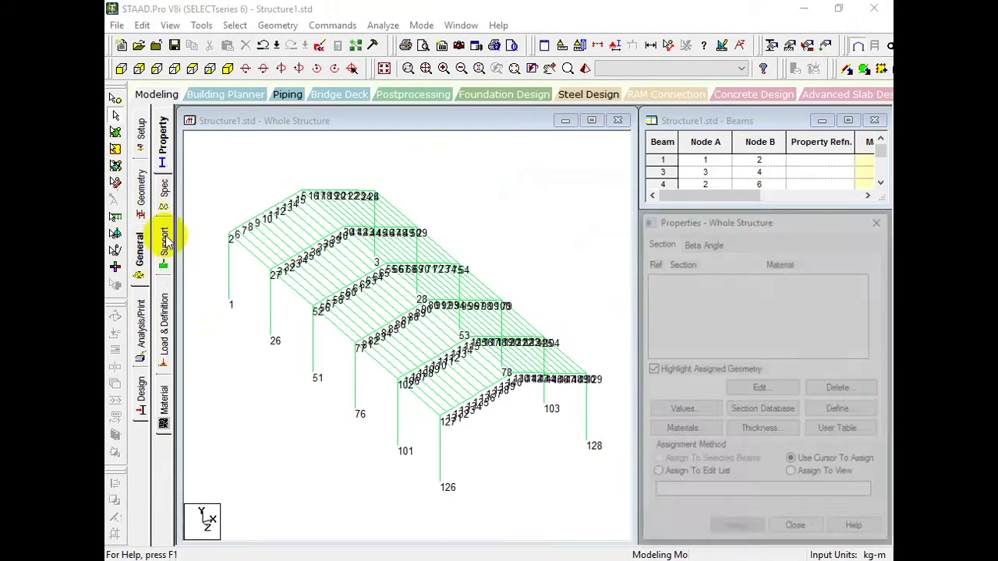
click(777, 418)
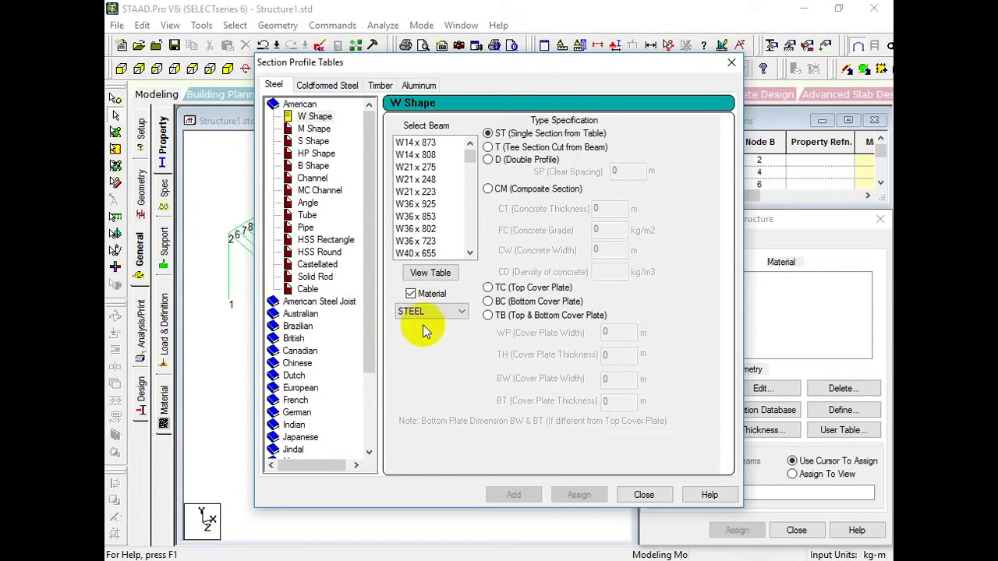
click(644, 494)
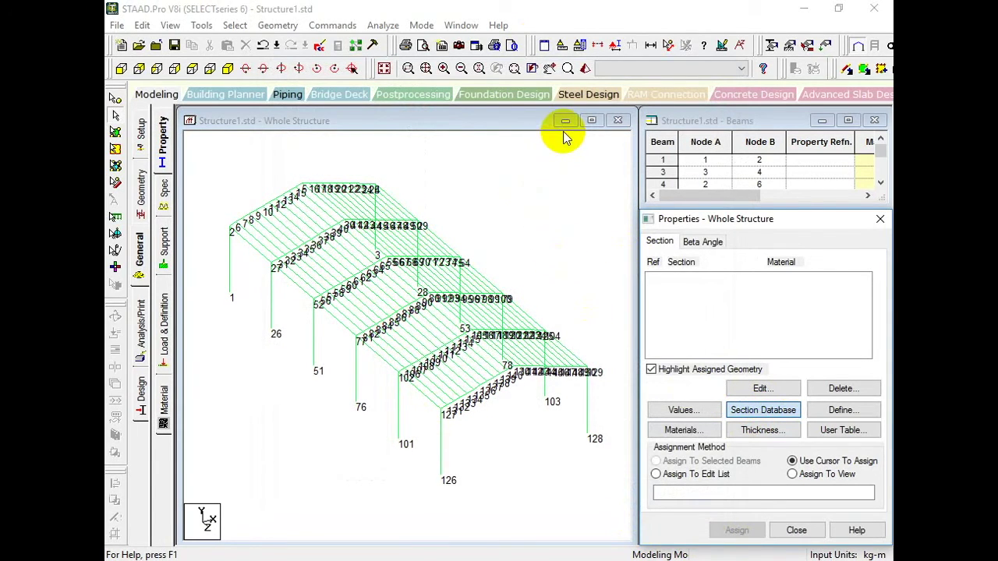
key(Return)
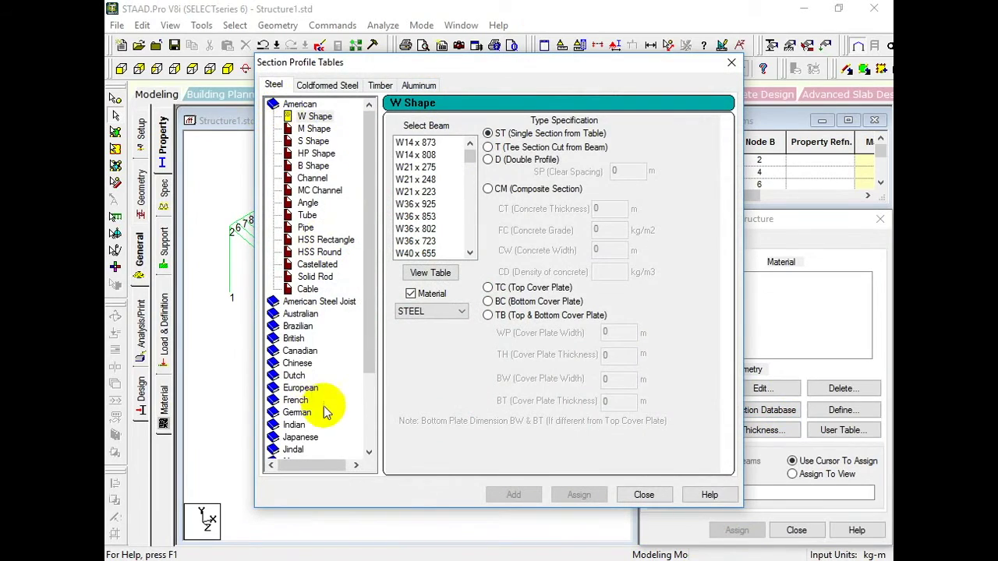
drag(365, 343, 367, 440)
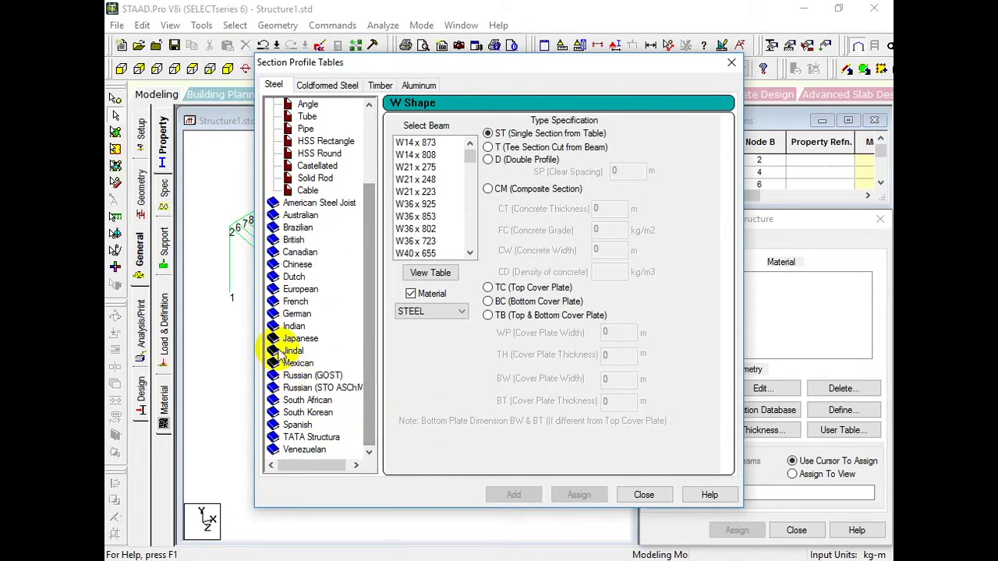
double_click(300, 338)
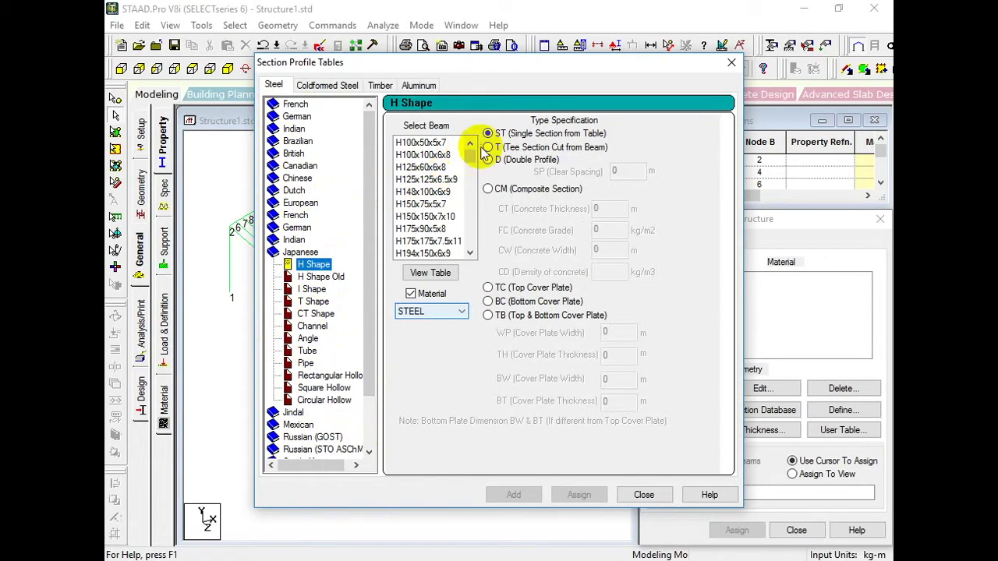
mouse_move(470, 150)
mouse_down()
mouse_move(470, 195)
mouse_move(459, 131)
mouse_move(464, 153)
mouse_up()
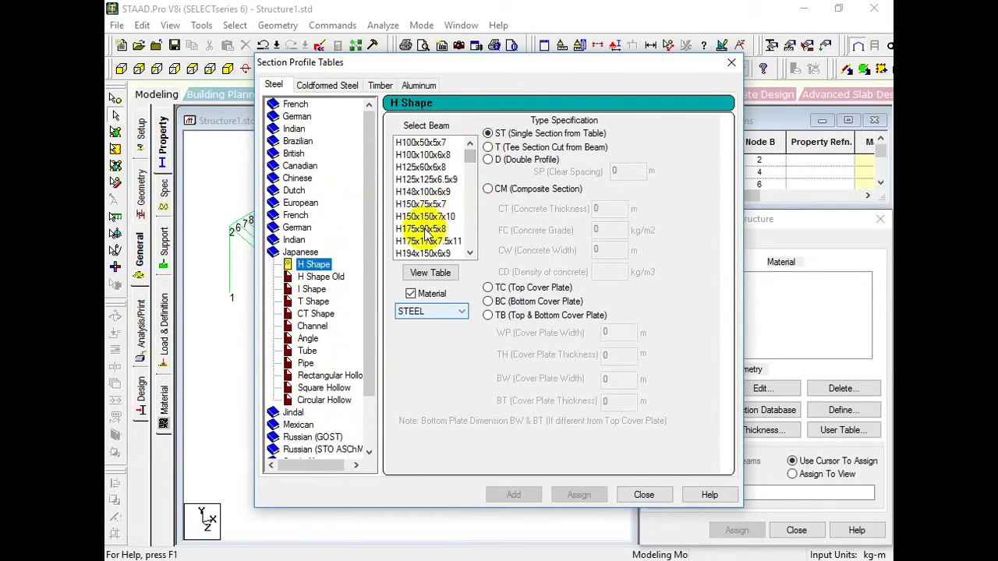
scroll(423, 231, down, 2)
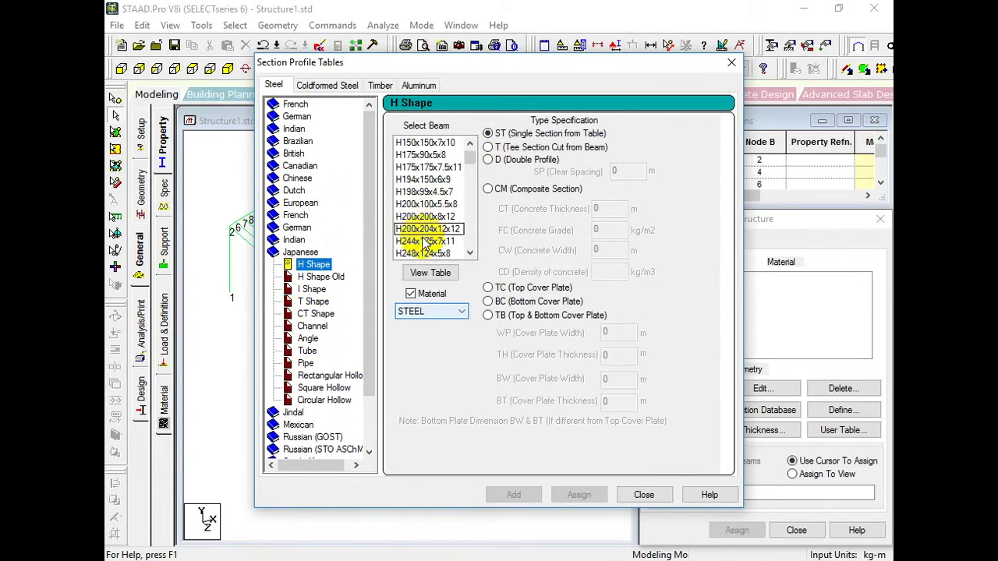
click(433, 218)
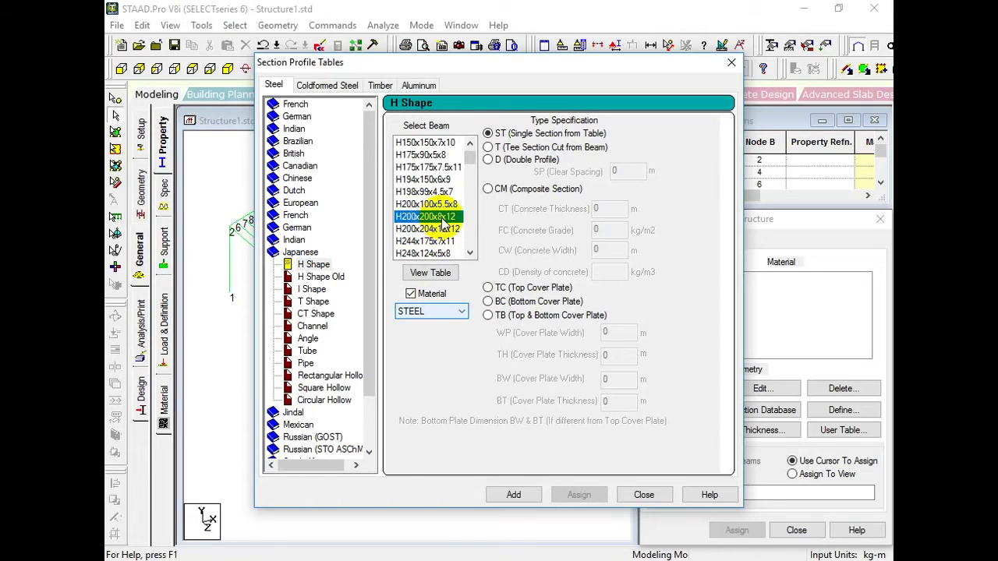
- Examine the section properties of H200x200x8x12 across the H Shape table, including area, inertia and section modulus, and close the table
click(430, 276)
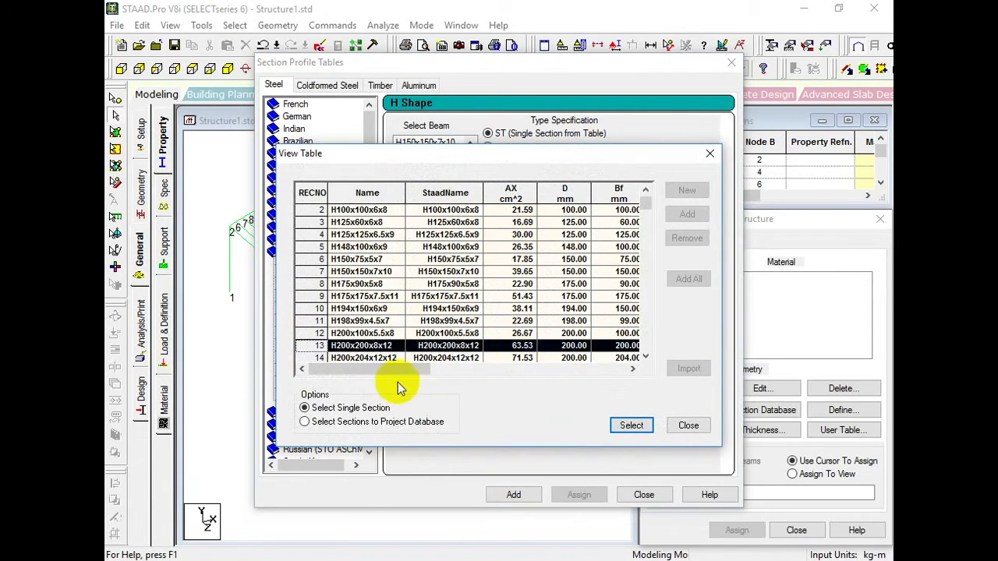
drag(398, 375, 635, 373)
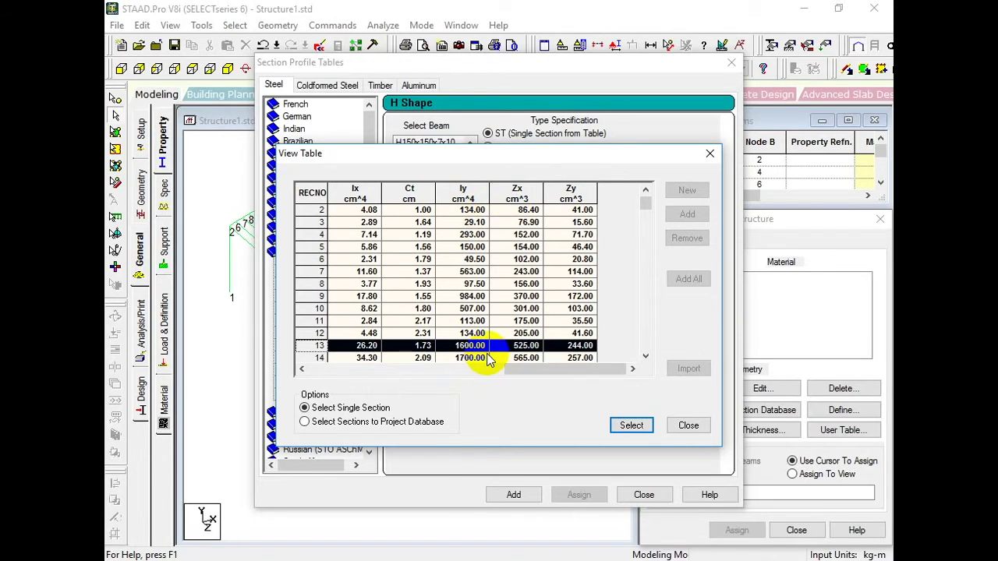
click(693, 424)
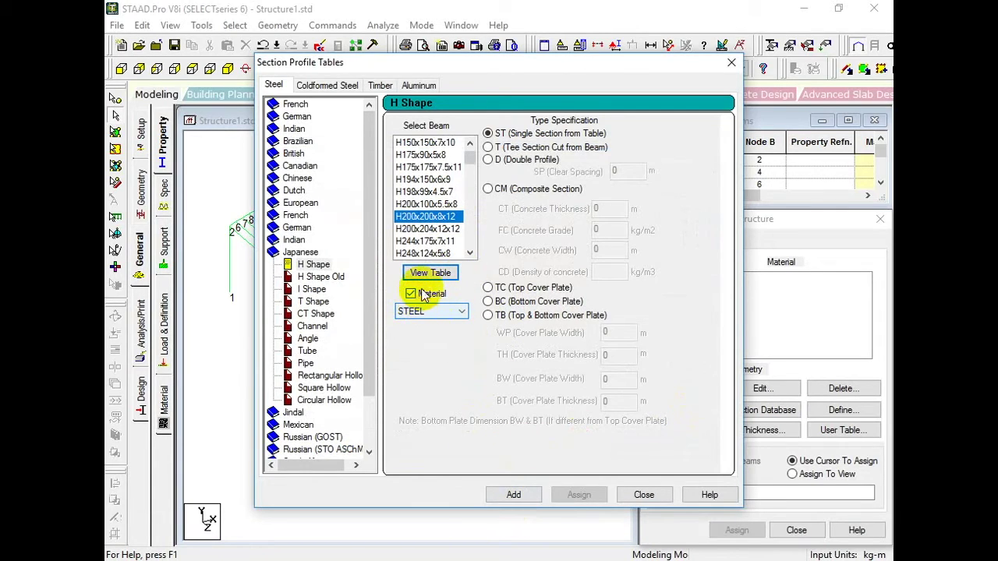
- Add the H200x200x8x12 section with STEEL material to the structure's properties and close the section tables
click(421, 313)
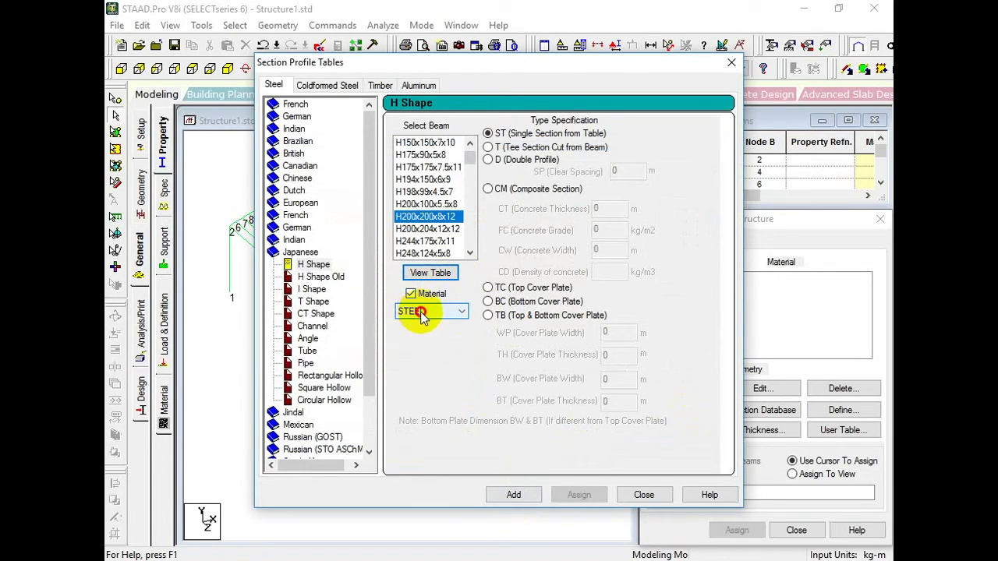
click(436, 372)
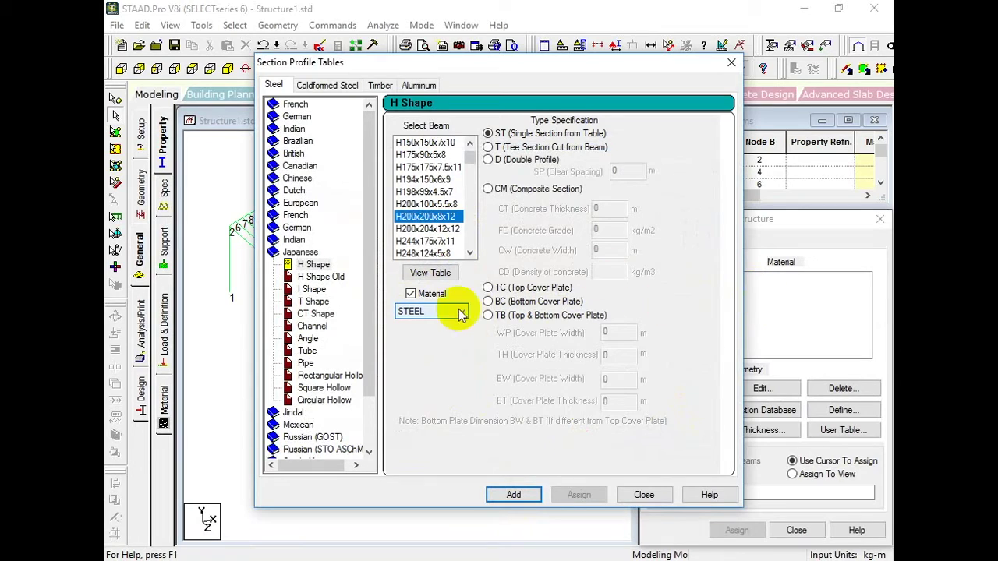
click(515, 496)
click(644, 495)
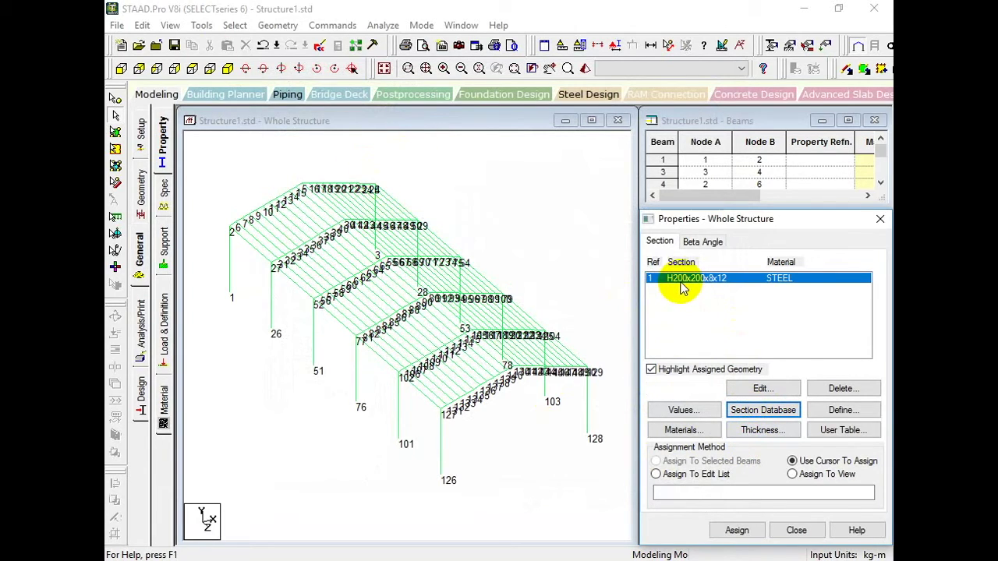
click(538, 207)
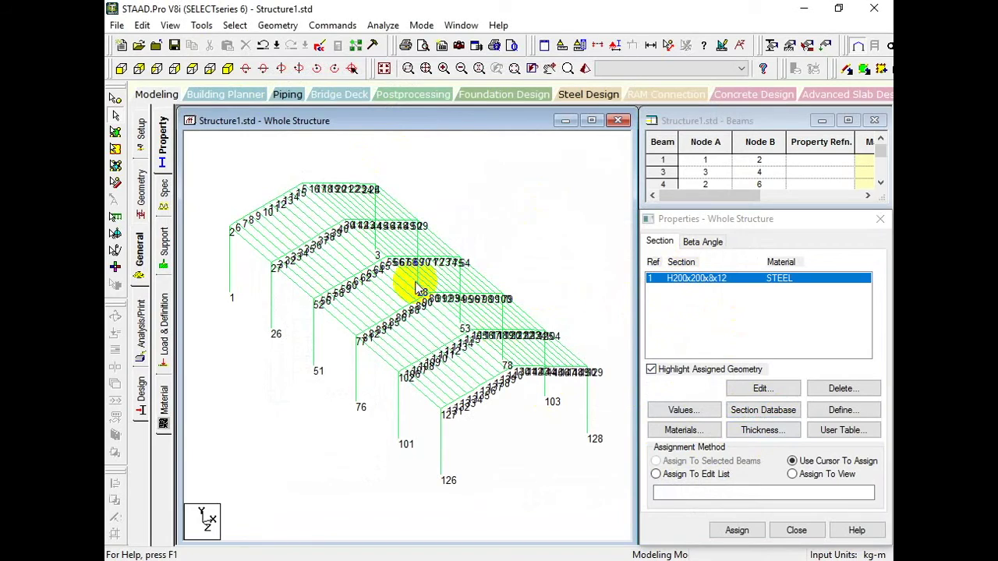
click(230, 267)
ctrl+click(272, 300)
ctrl+click(357, 386)
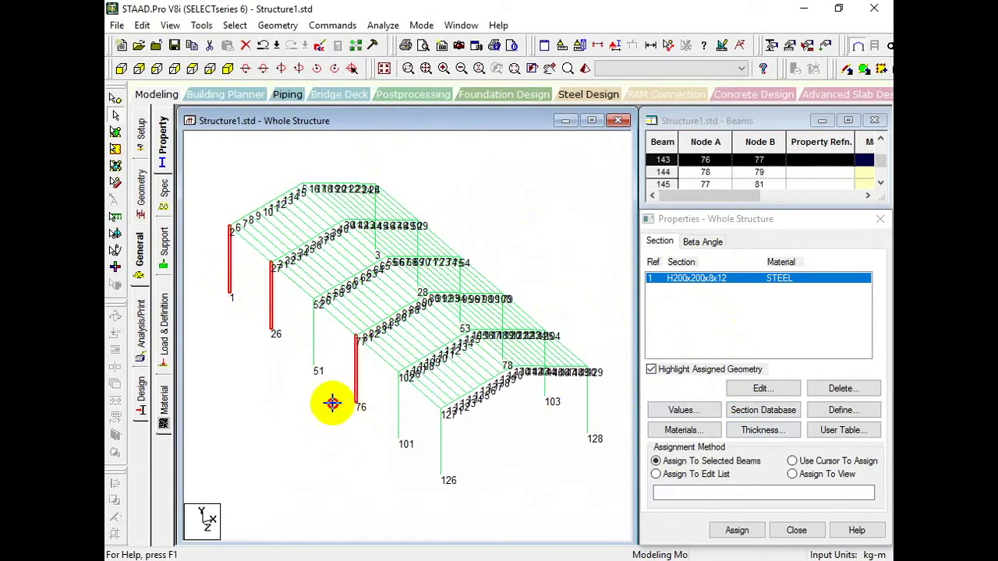
click(450, 311)
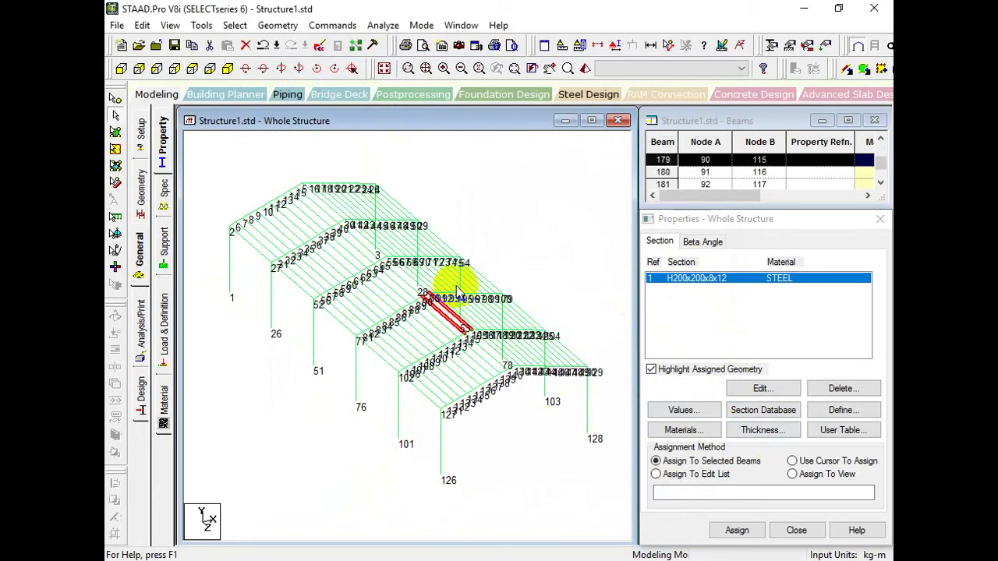
click(573, 227)
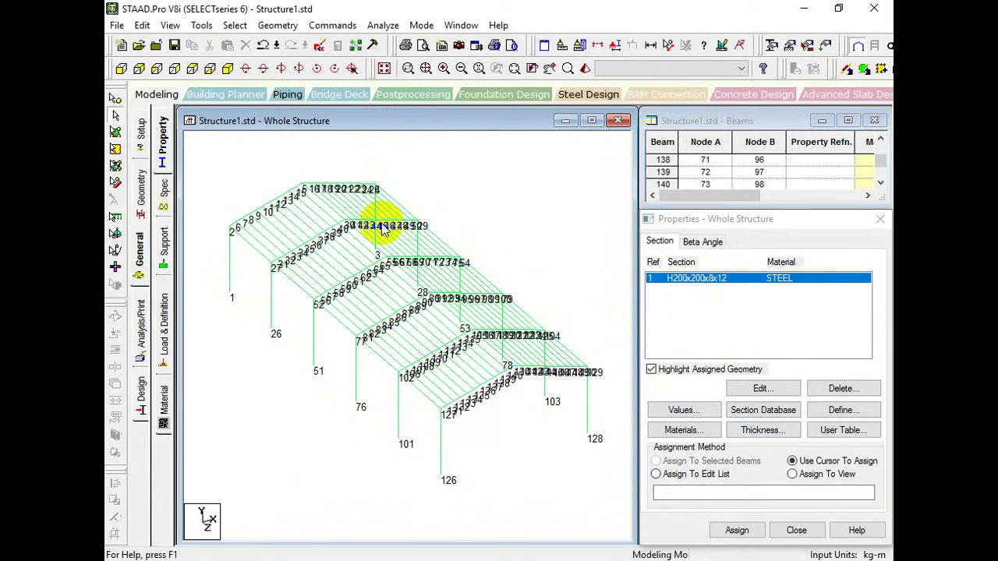
- Select all beams parallel to the Y axis and assign the H200x200x8x12 steel section to these columns
click(235, 26)
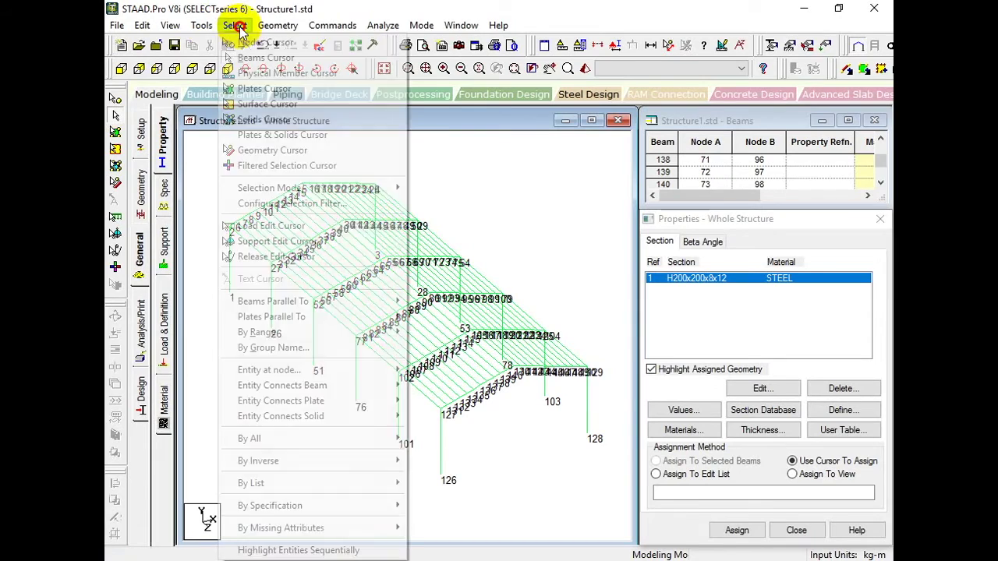
mouse_move(273, 305)
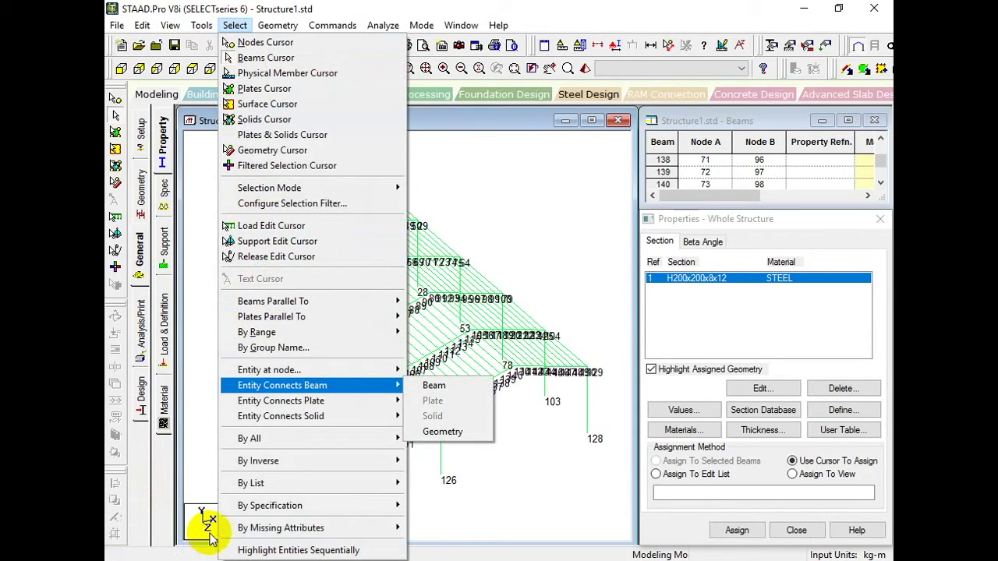
mouse_move(269, 400)
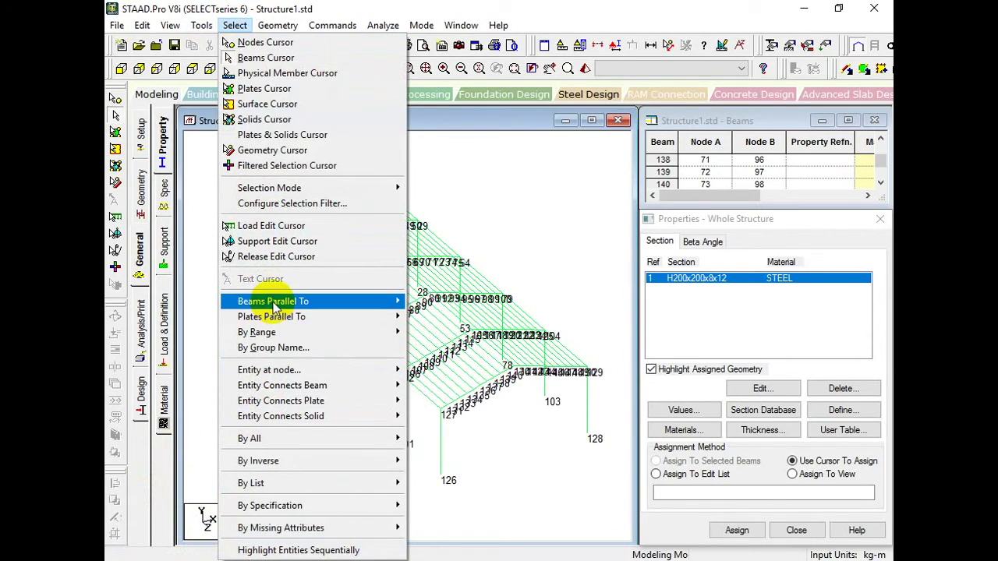
click(447, 334)
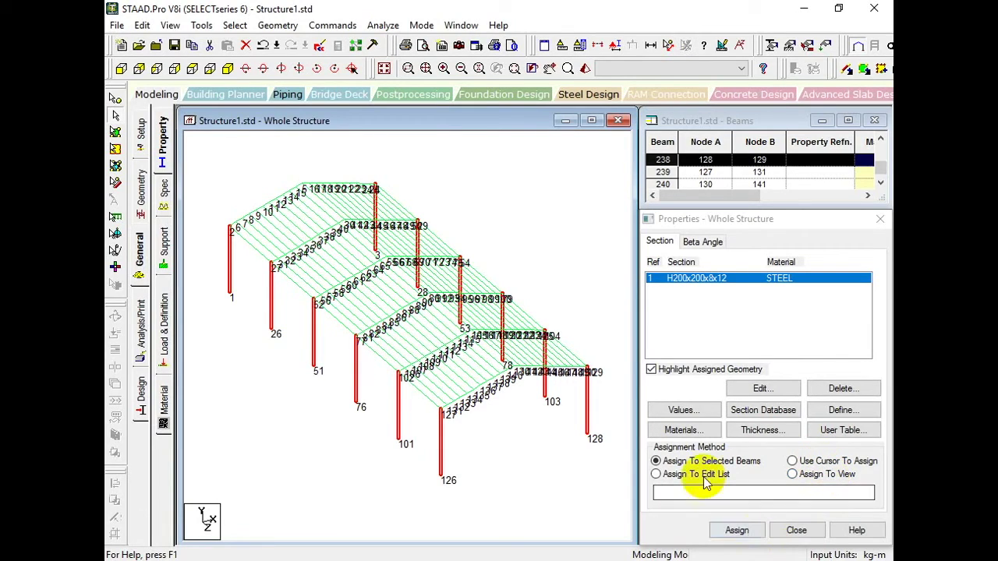
click(741, 531)
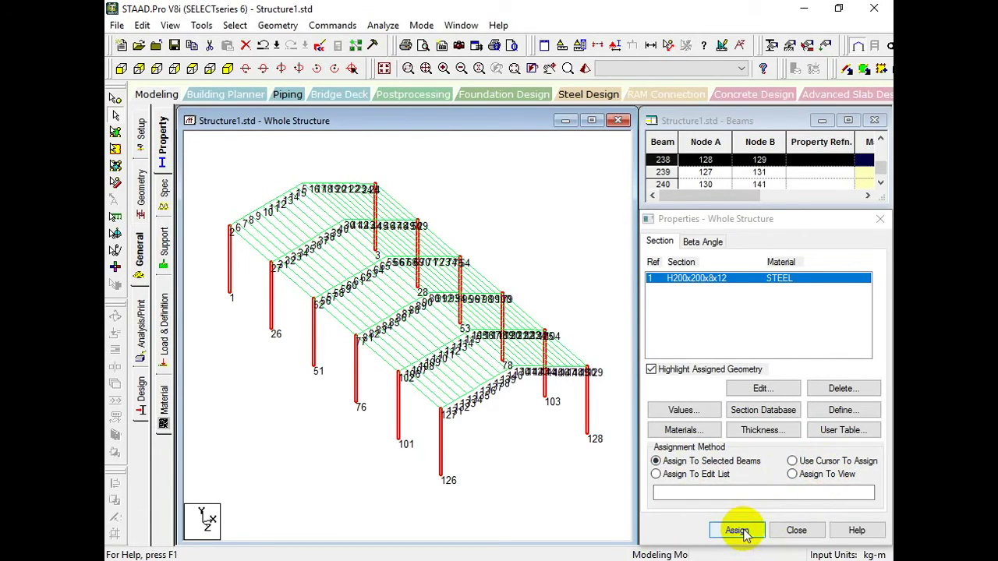
click(757, 420)
click(760, 420)
click(297, 424)
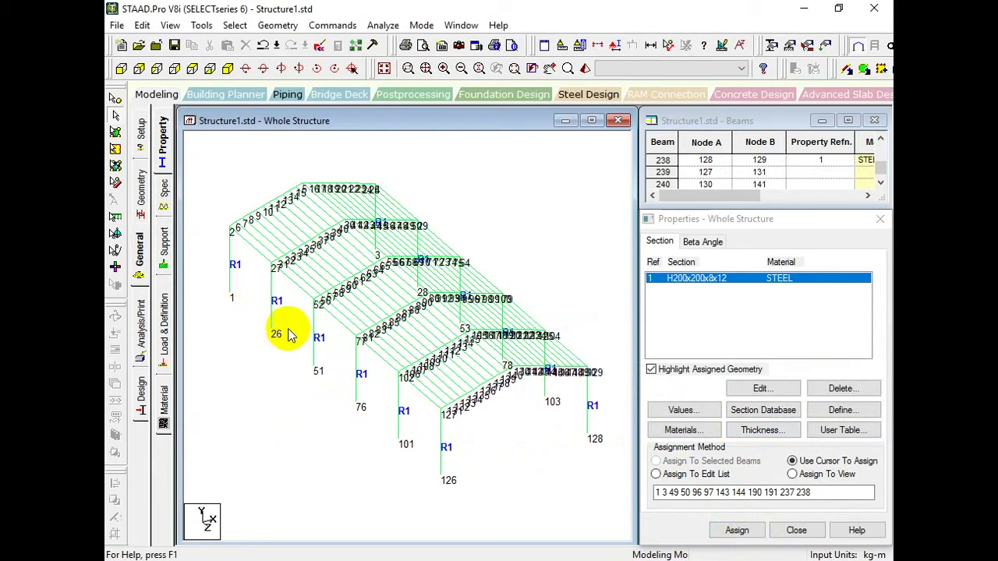
- Examine the H-section columns up close from several angles in a 3D rendered view and close that view
click(584, 68)
drag(513, 335, 581, 261)
drag(600, 201, 476, 222)
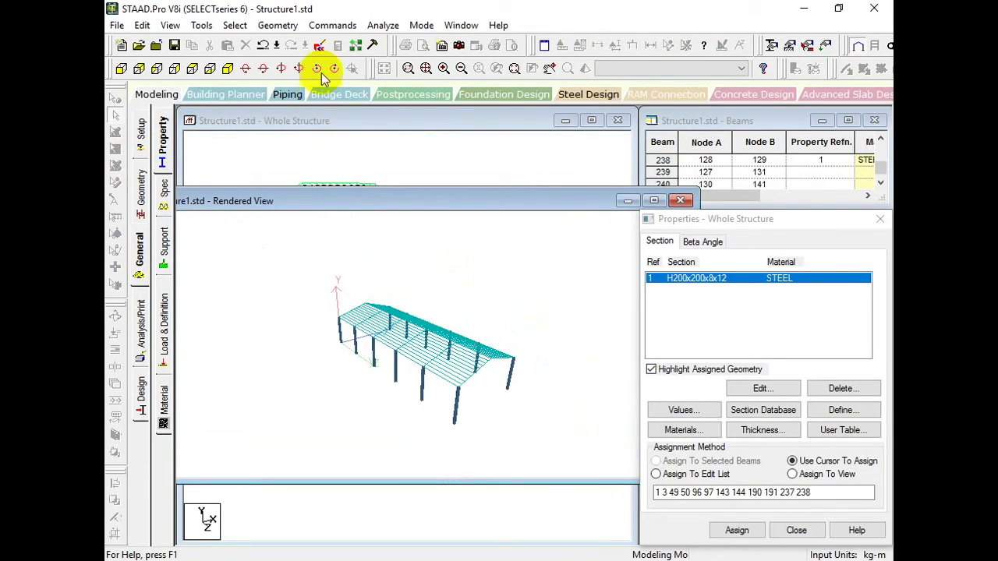
click(408, 68)
drag(356, 285, 404, 372)
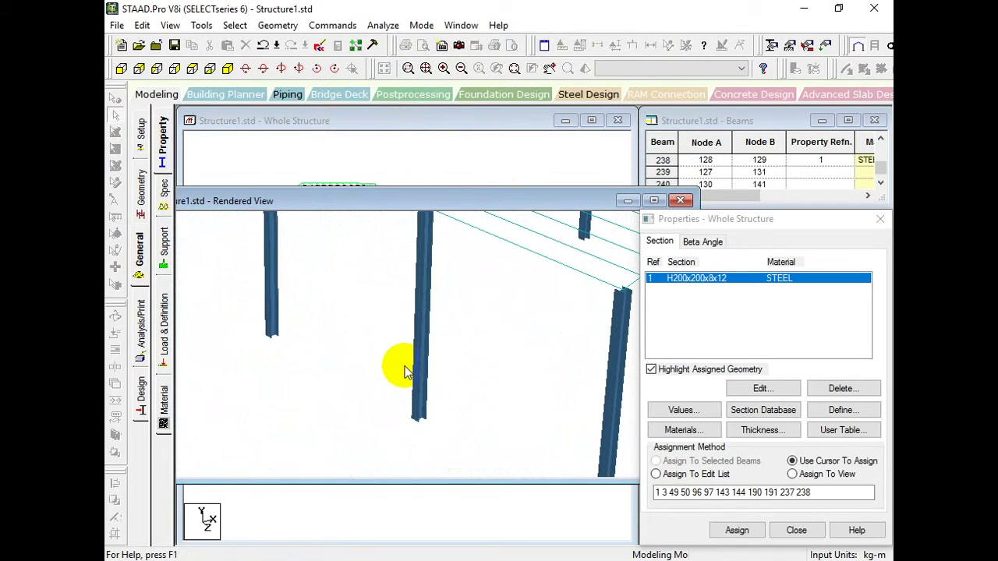
drag(406, 370, 368, 315)
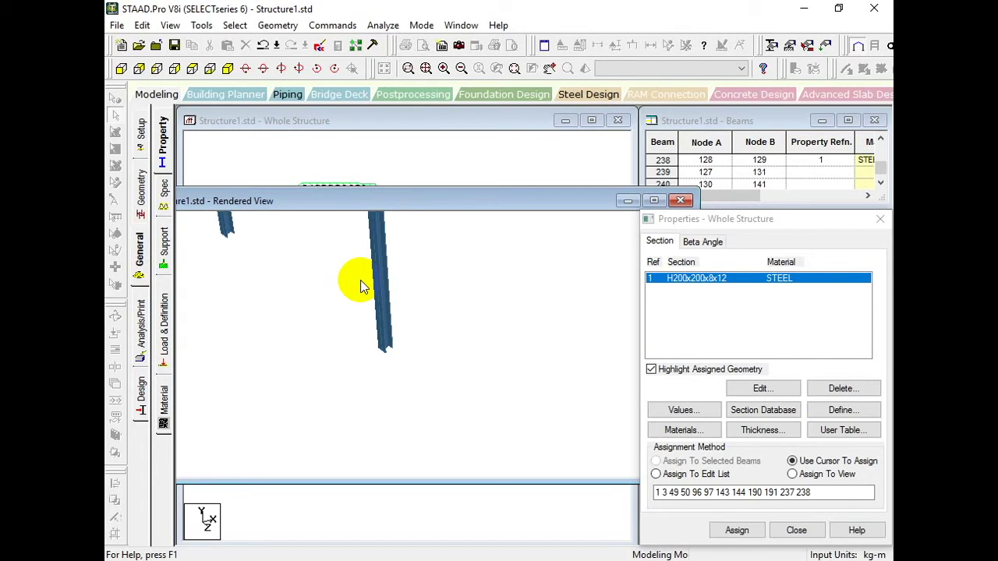
drag(361, 279, 535, 261)
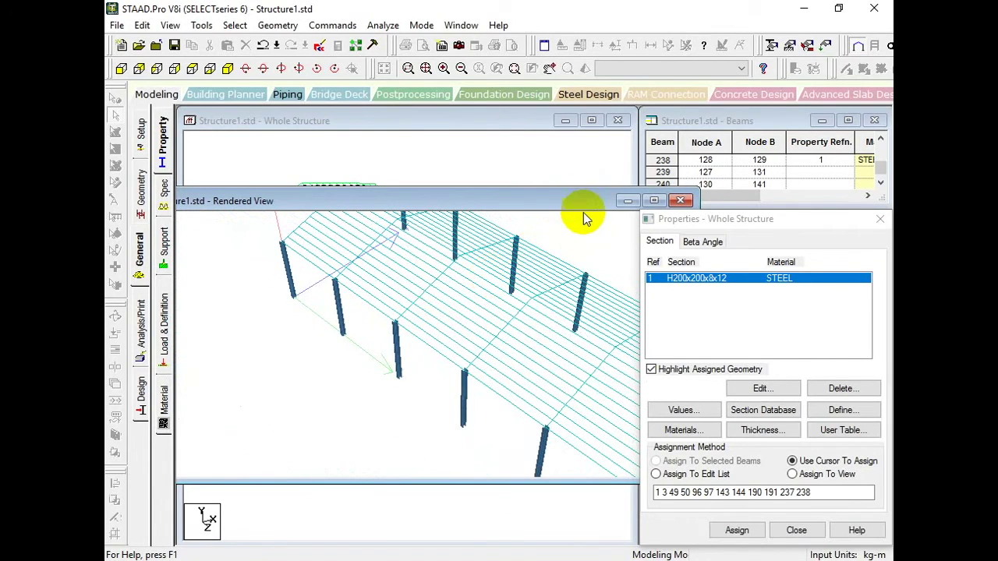
drag(581, 204, 515, 194)
click(613, 190)
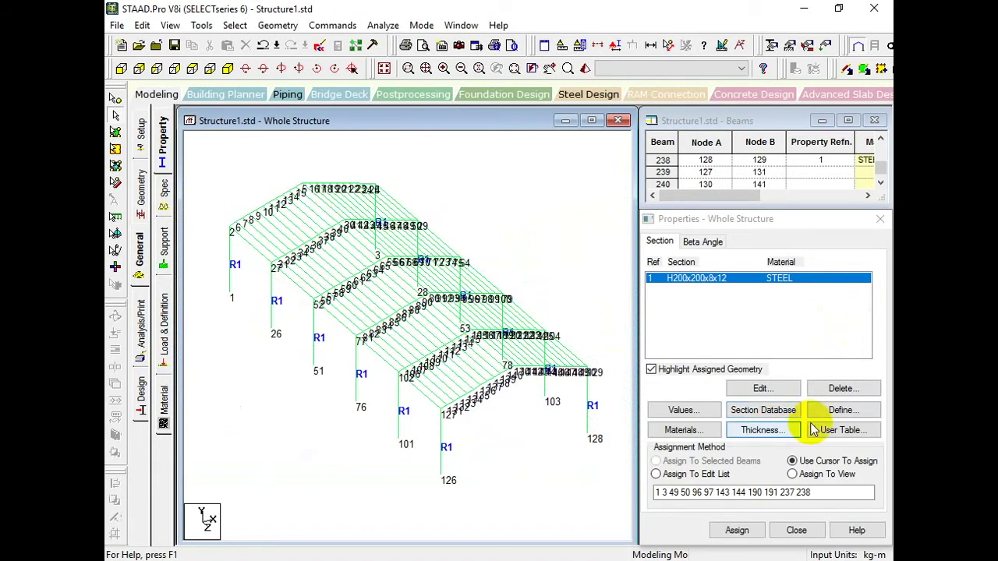
- Start defining a new prismatic section property and choose the Circle profile
click(850, 419)
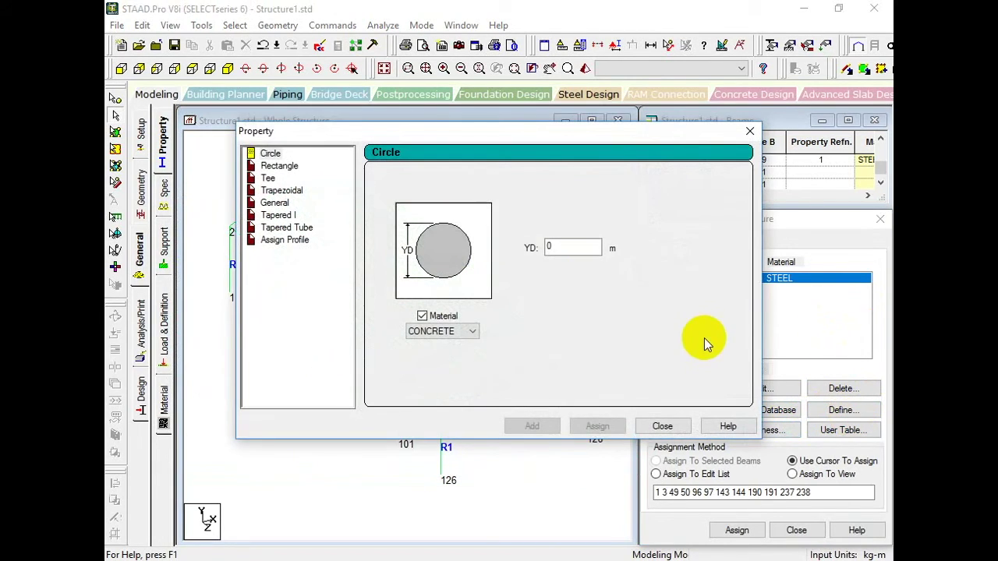
click(652, 426)
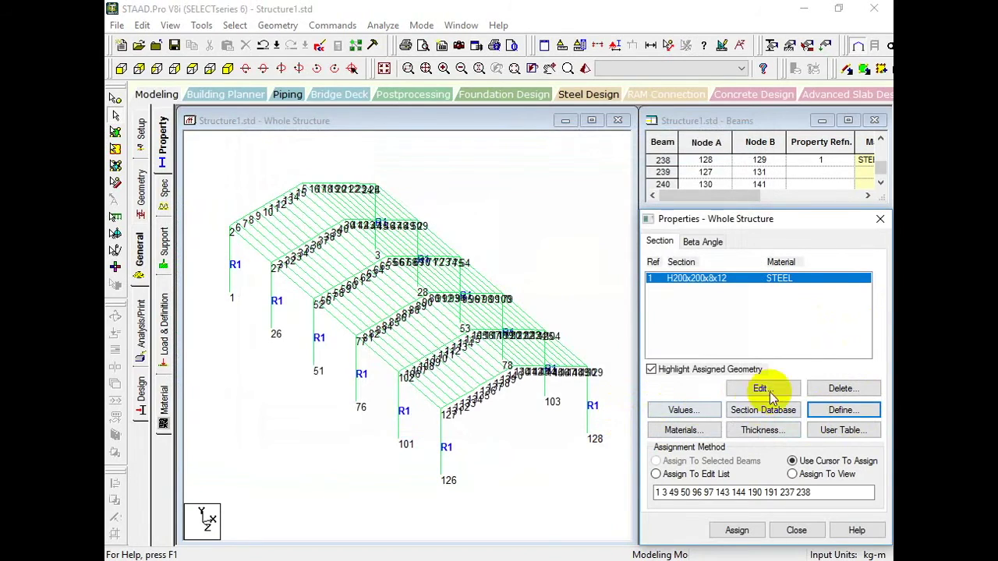
click(816, 411)
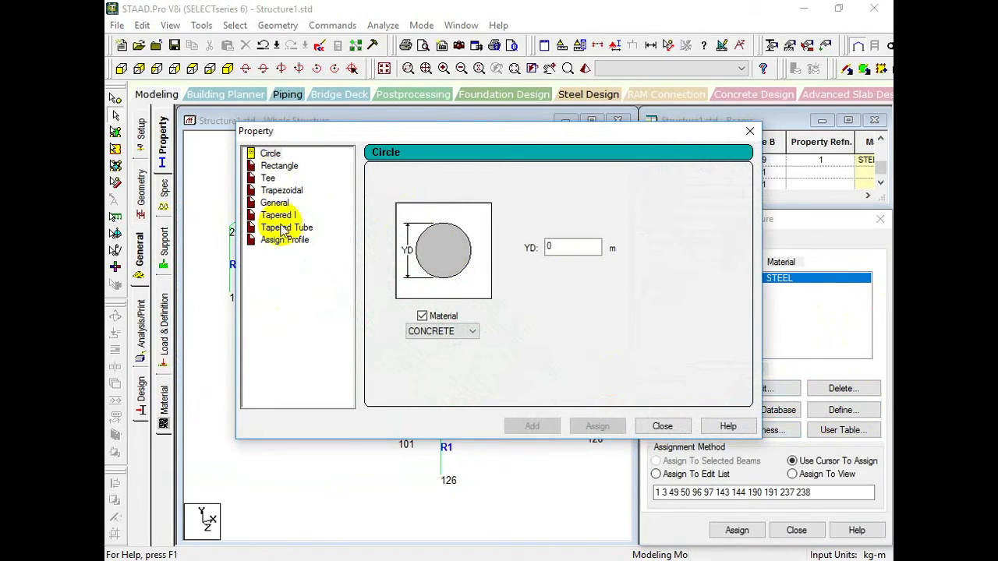
click(268, 180)
click(269, 154)
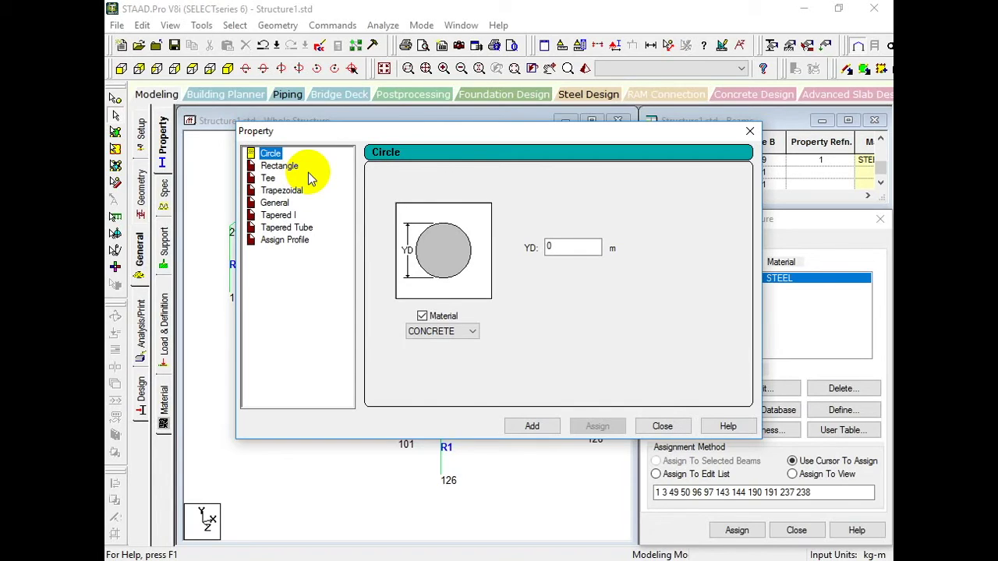
- Set the circular section's YD to 0.016 m, add it with CONCRETE material, and close the definition dialog
double_click(574, 248)
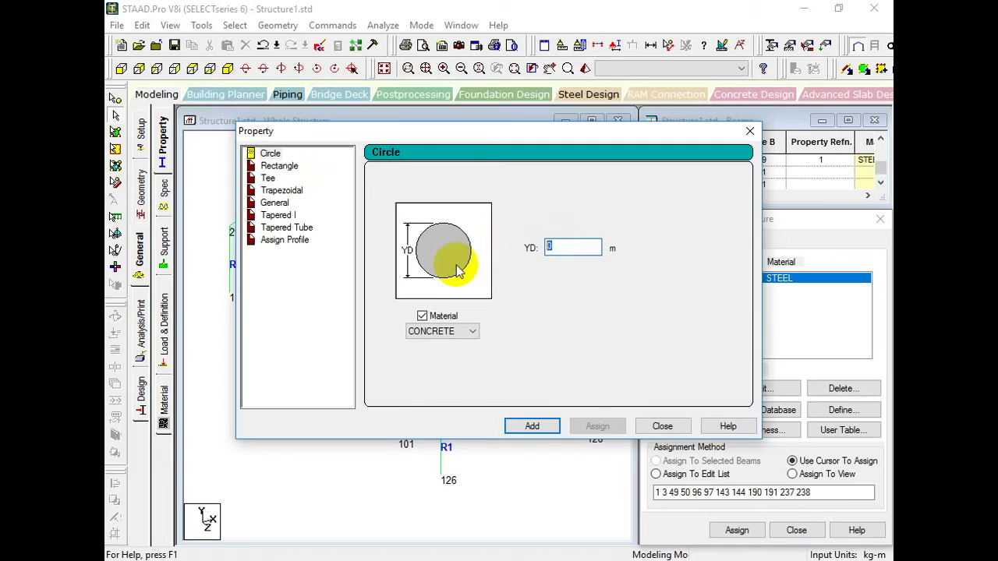
drag(566, 134, 402, 144)
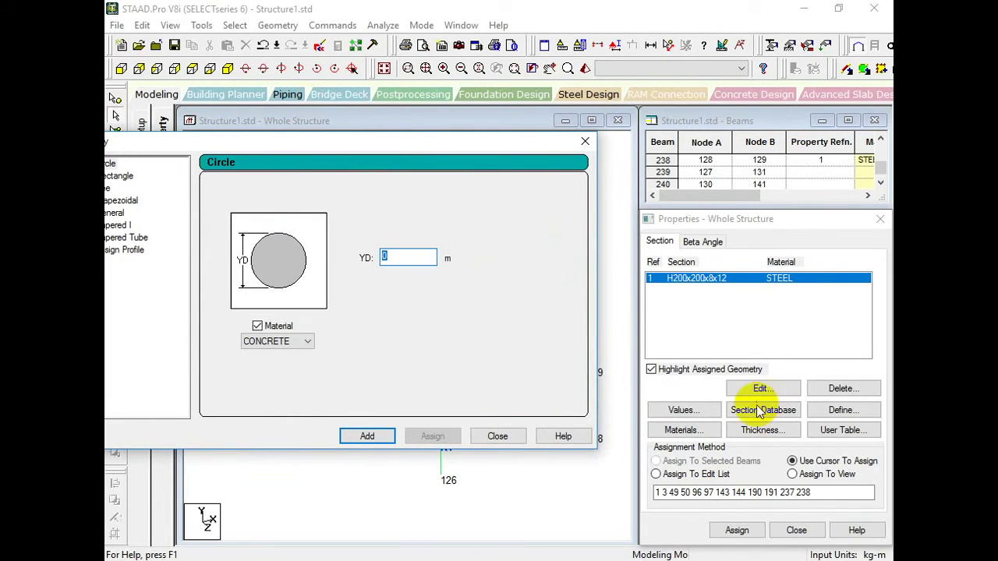
click(388, 256)
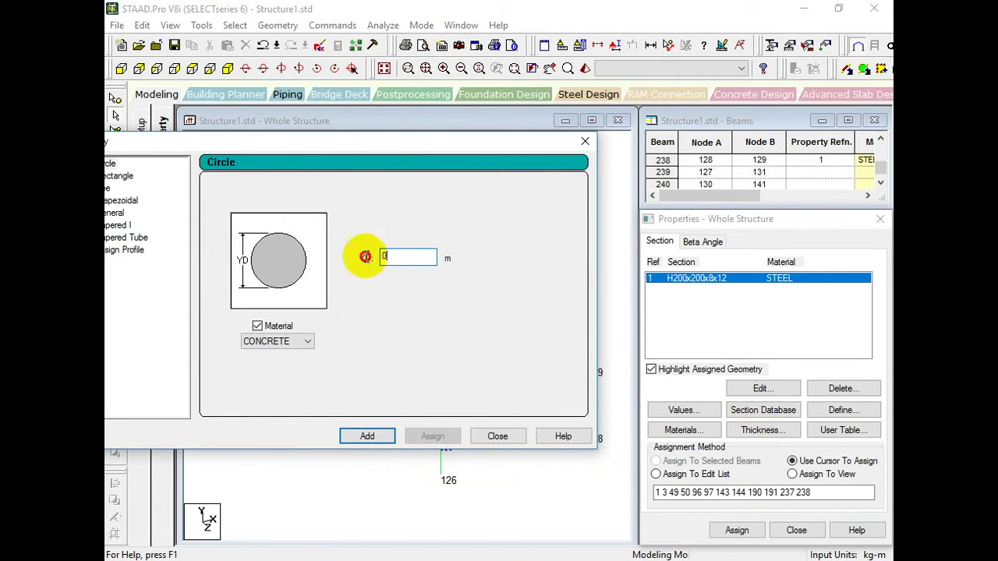
text(0.16)
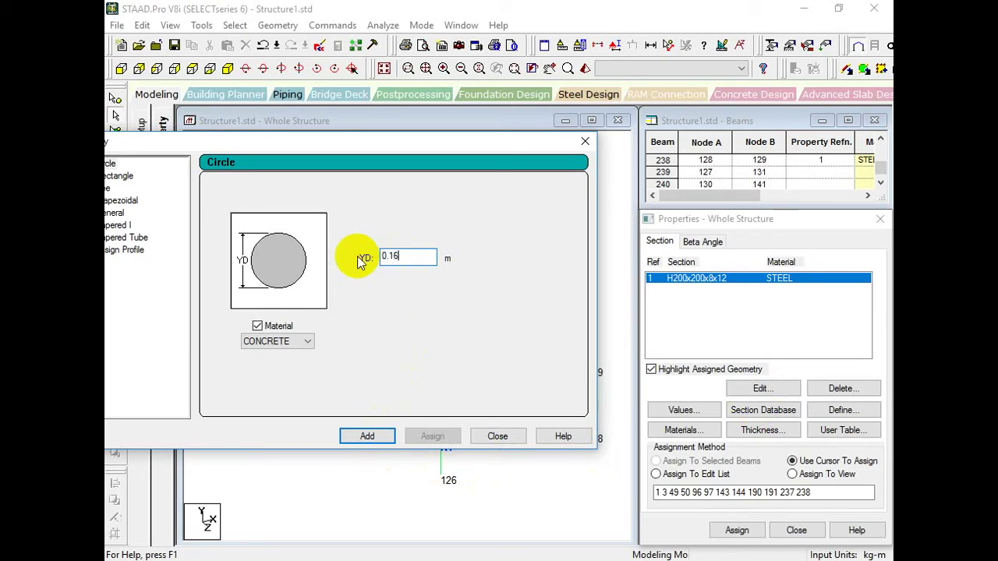
key(BackSpace)
key(BackSpace)
text(016)
click(378, 436)
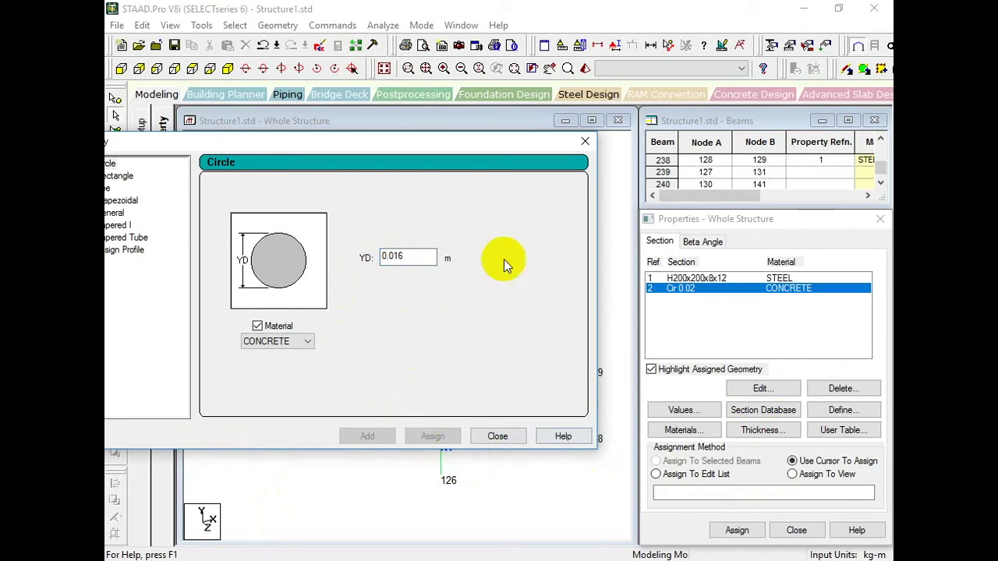
click(508, 439)
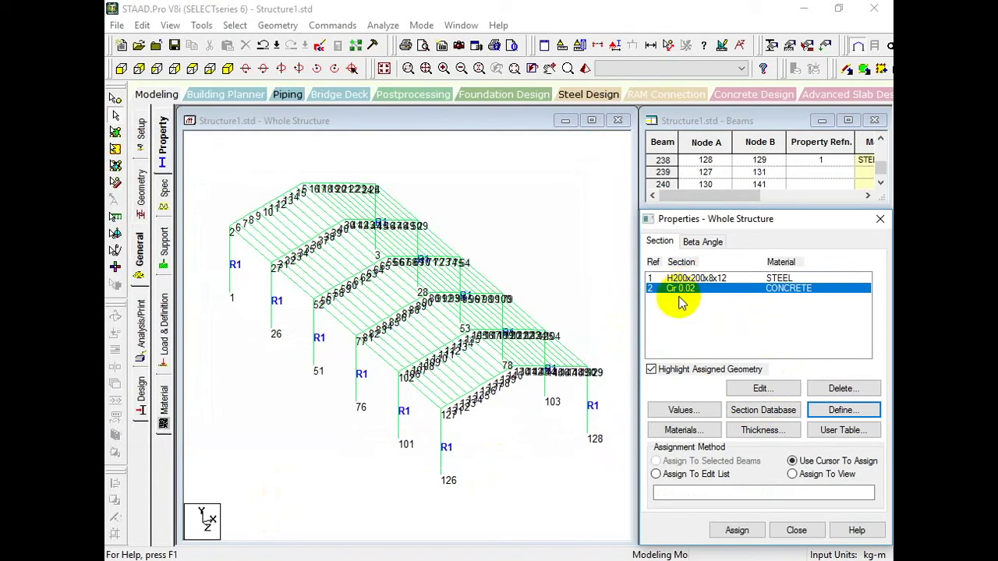
click(235, 25)
mouse_move(285, 304)
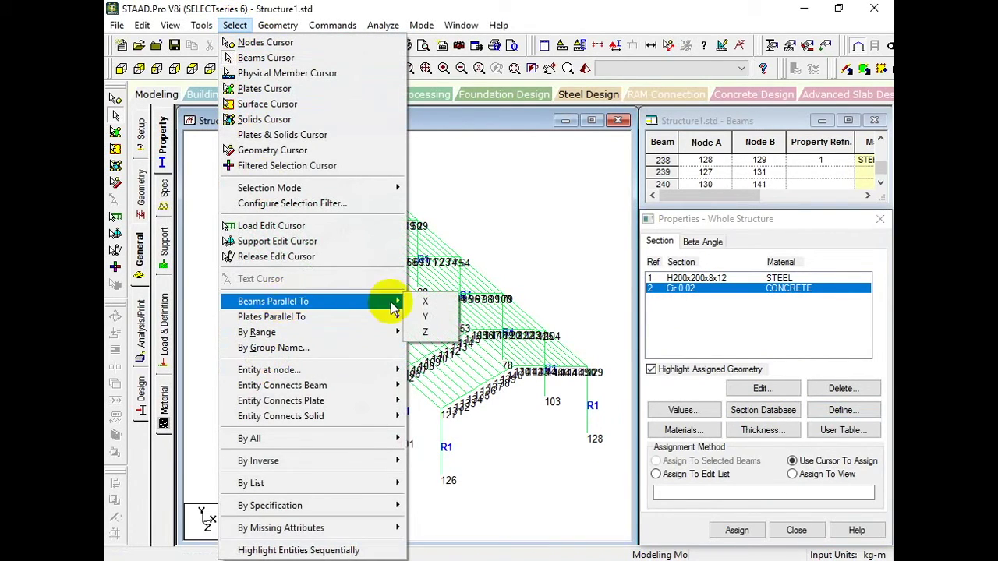
click(441, 319)
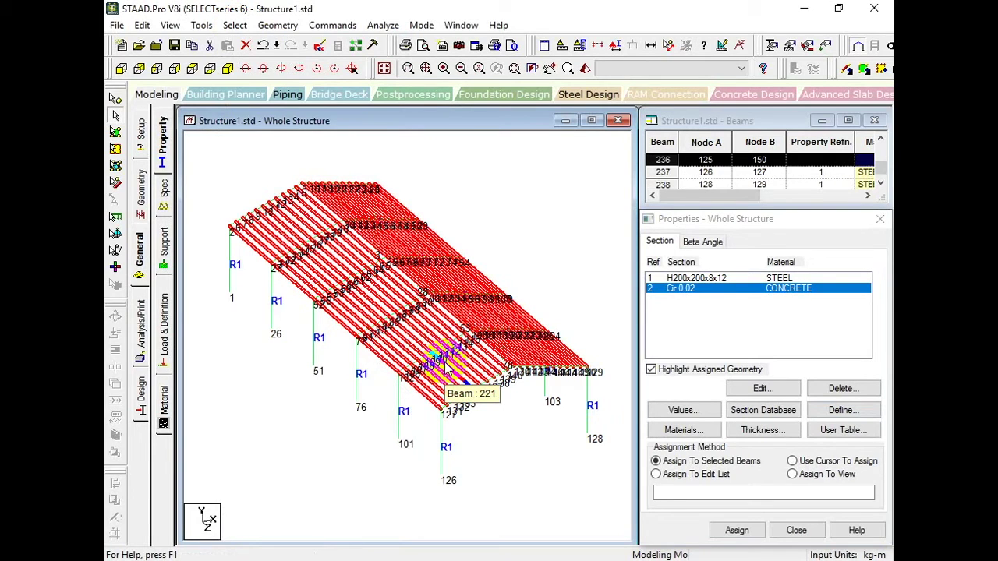
click(491, 175)
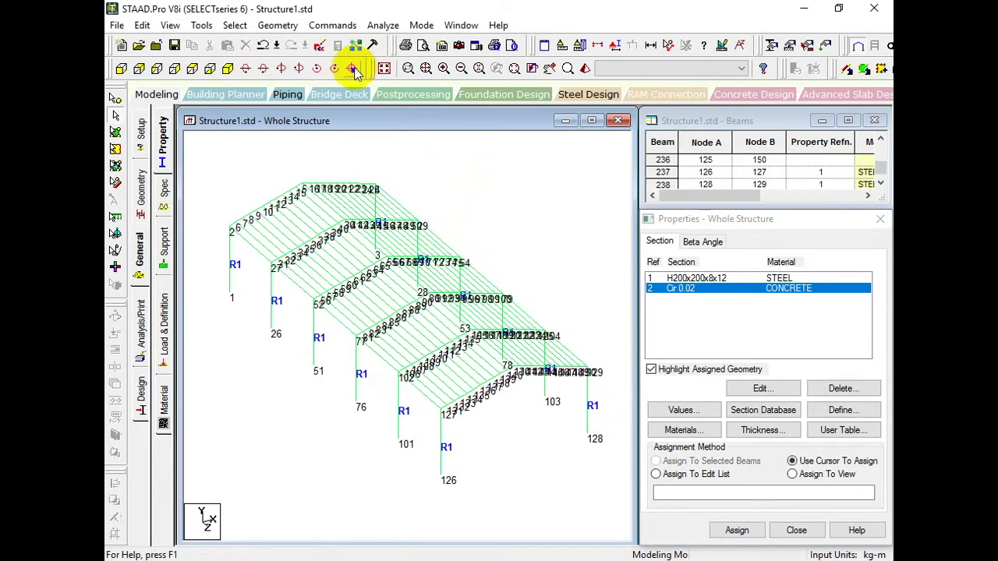
- Select the eave beams of every bay along both long edges of the structure in plan view
click(192, 69)
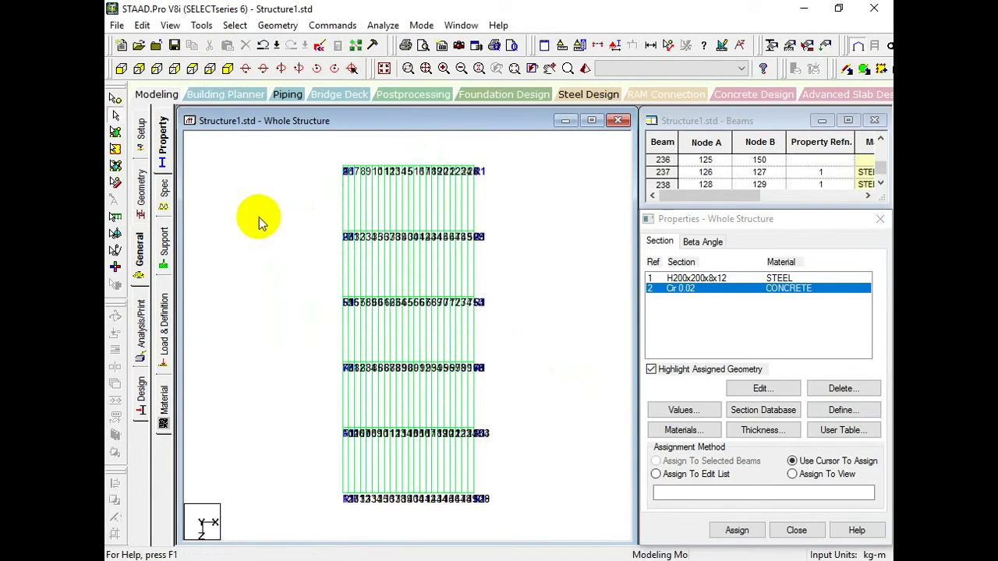
click(337, 201)
ctrl+click(481, 196)
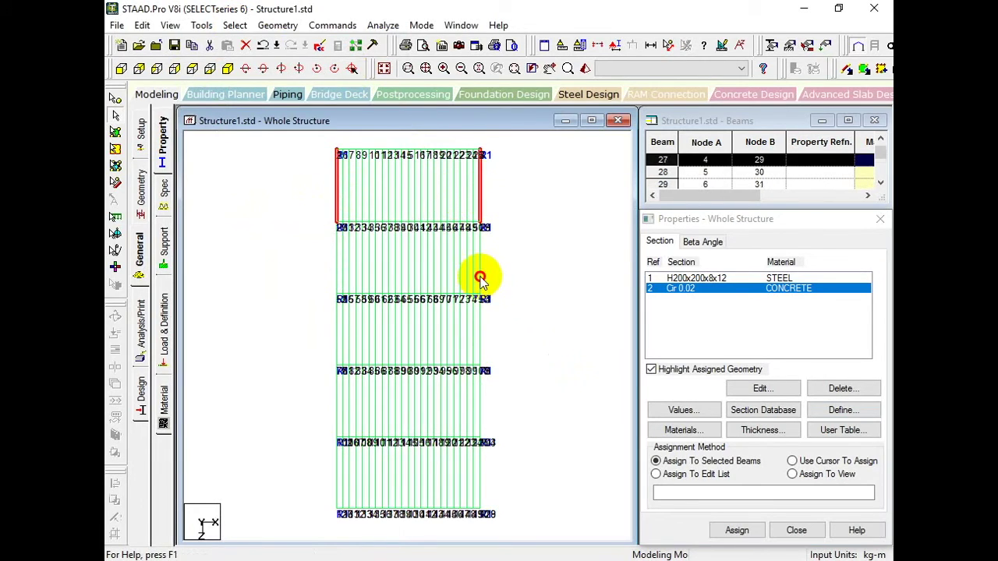
ctrl+click(481, 279)
ctrl+click(336, 260)
ctrl+click(481, 337)
ctrl+click(339, 351)
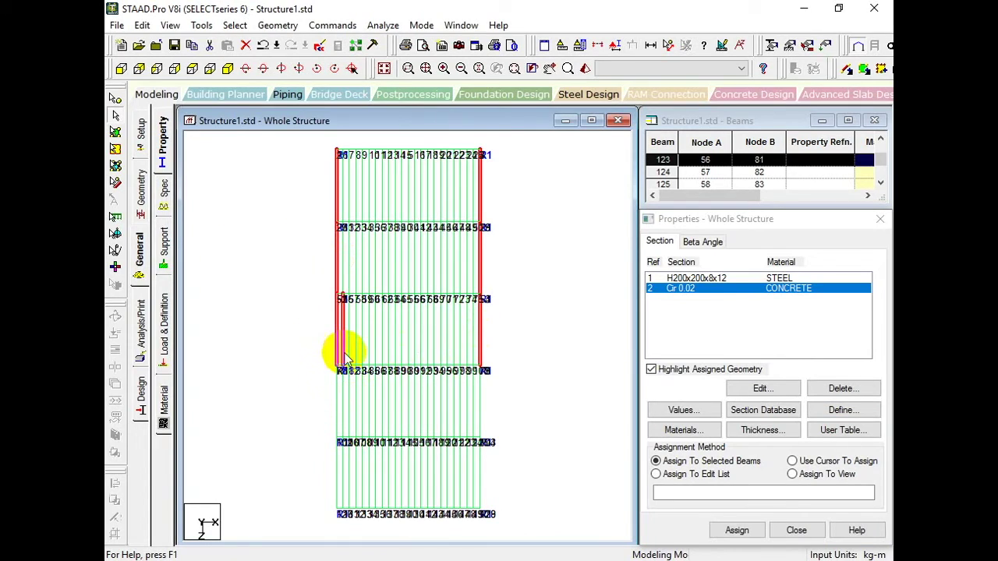
ctrl+click(336, 402)
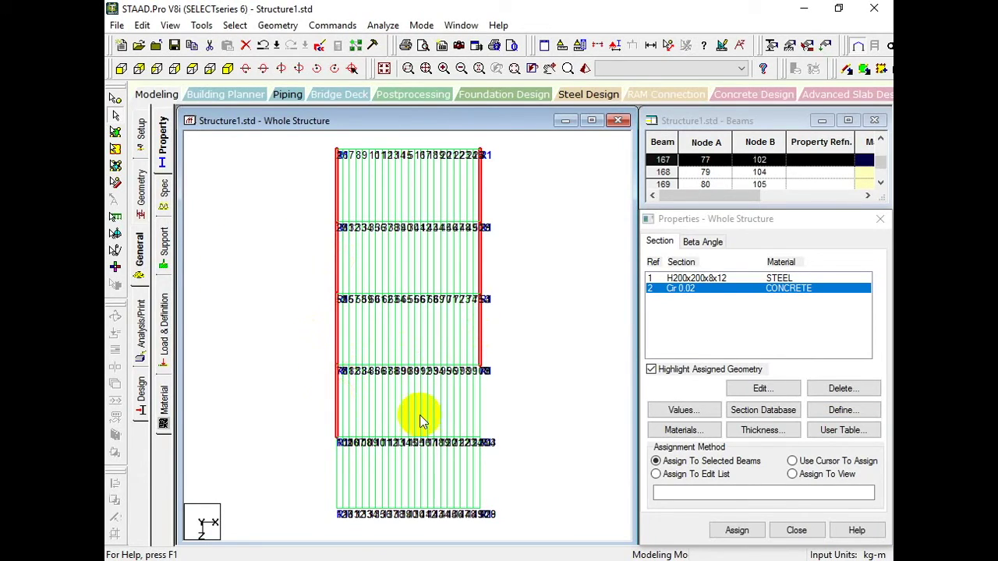
ctrl+click(482, 404)
ctrl+click(482, 472)
ctrl+click(337, 475)
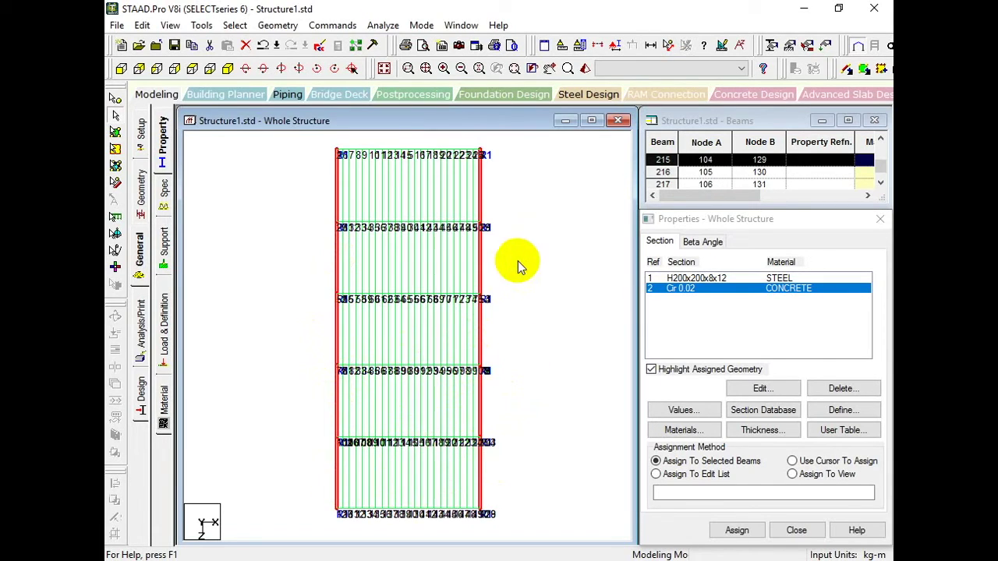
- Assign the Cir 0.02 CONCRETE section to the selected eave beams in the isometric view and clear the selection
click(227, 69)
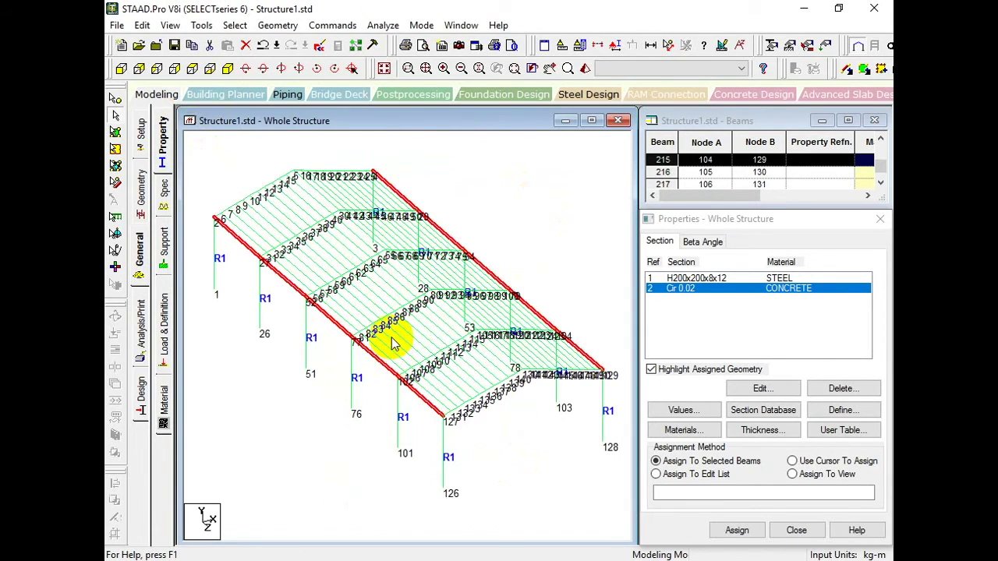
click(737, 531)
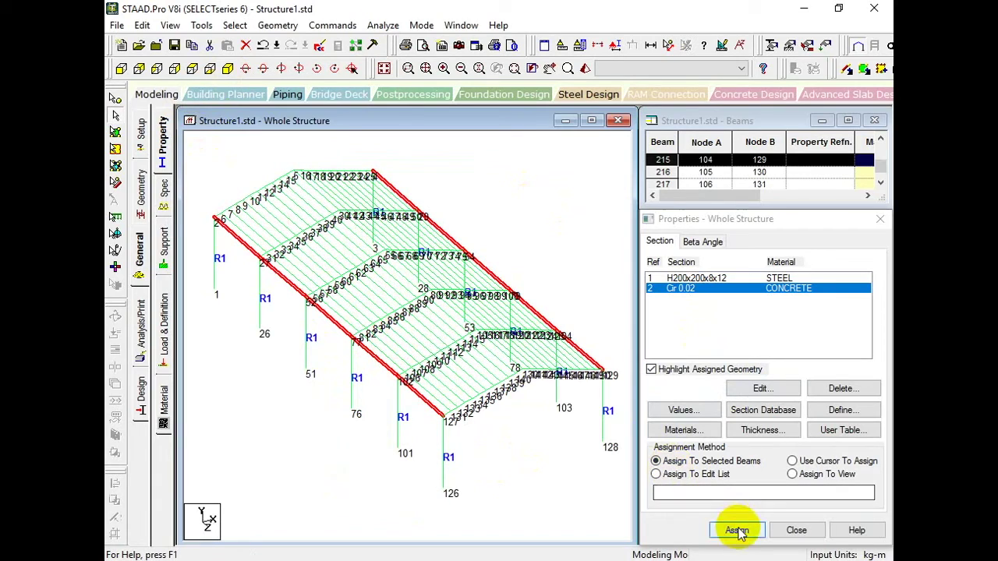
click(764, 412)
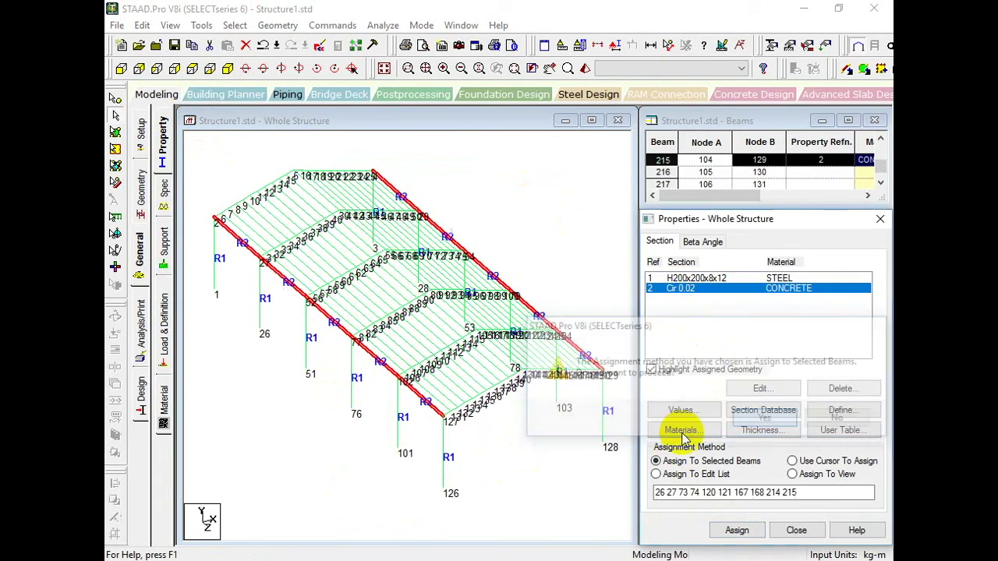
click(507, 244)
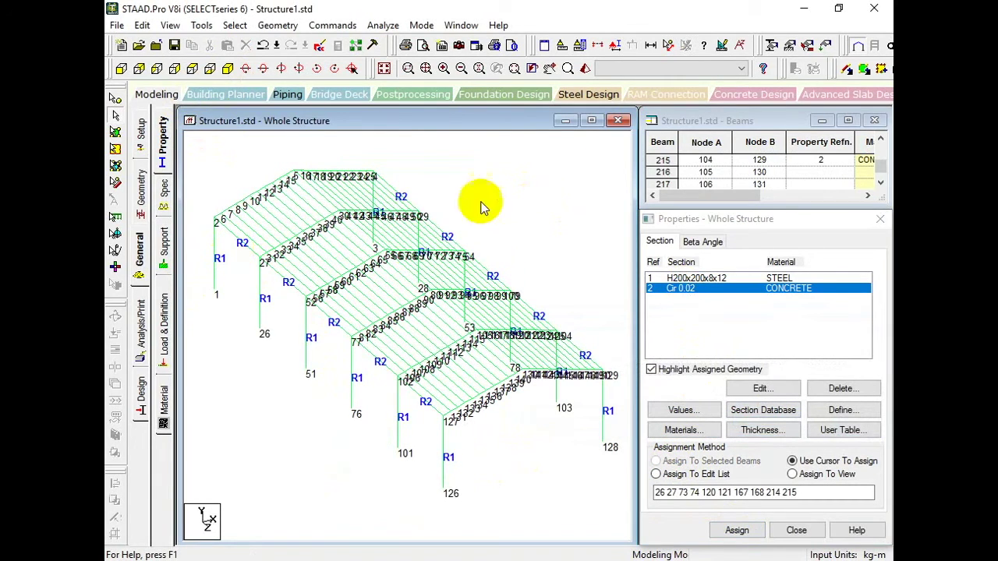
- Examine the structure with its circular eave beams in a 3D rendered view and close that view
click(582, 69)
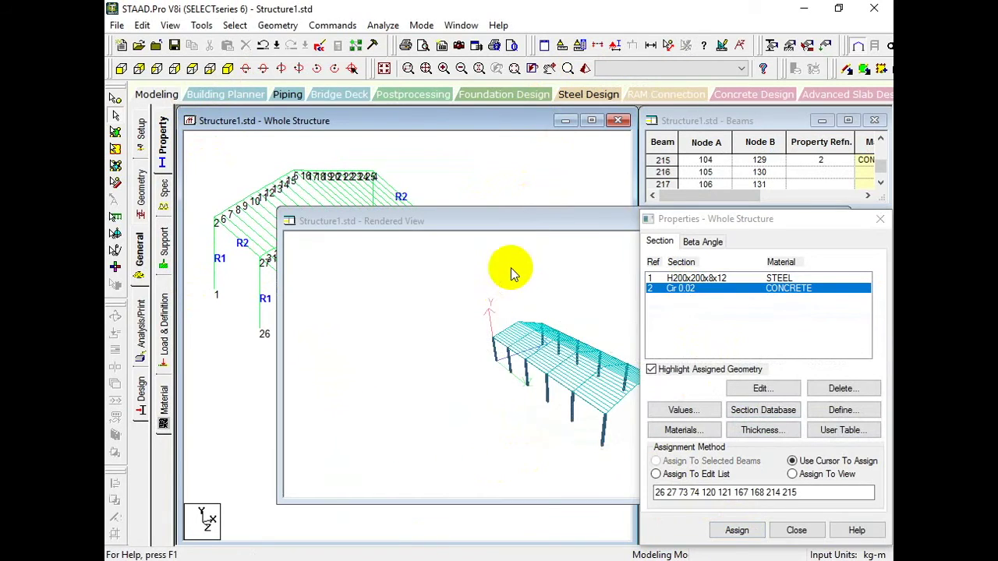
click(329, 208)
drag(278, 226, 190, 214)
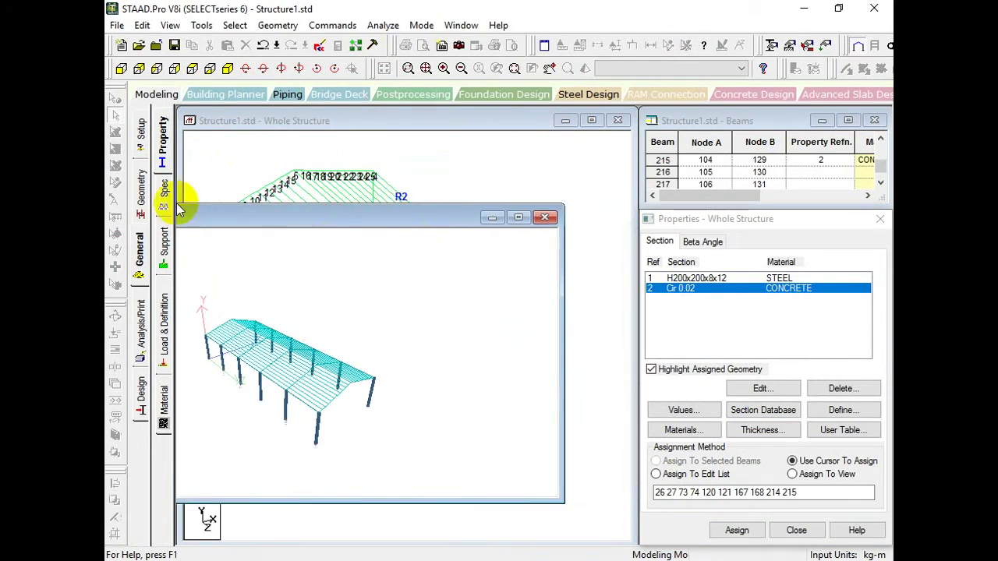
drag(324, 437, 363, 468)
click(368, 499)
scroll(390, 503, down, 5)
scroll(495, 352, up, 3)
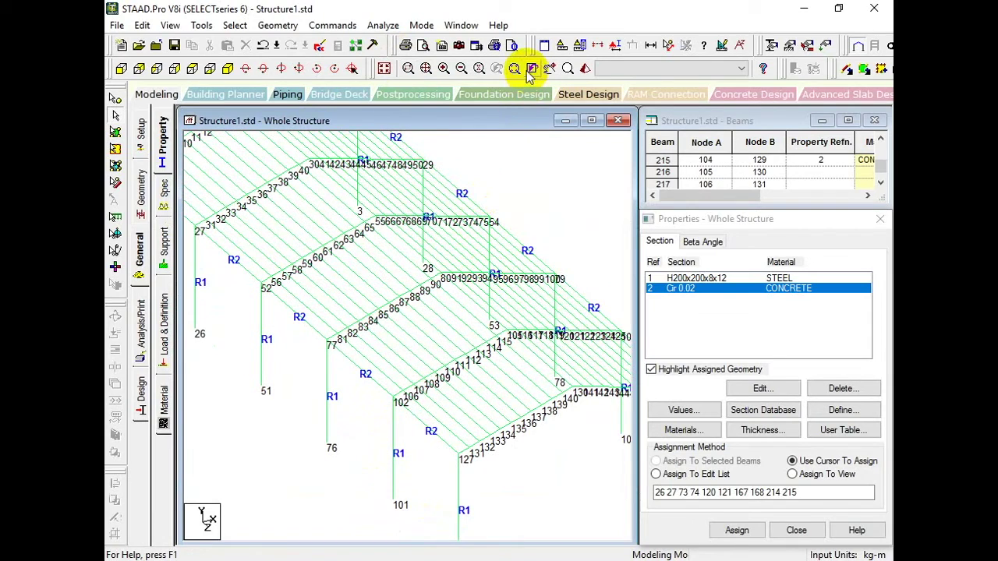
- Turn off the node number labels on the whole structure
click(568, 70)
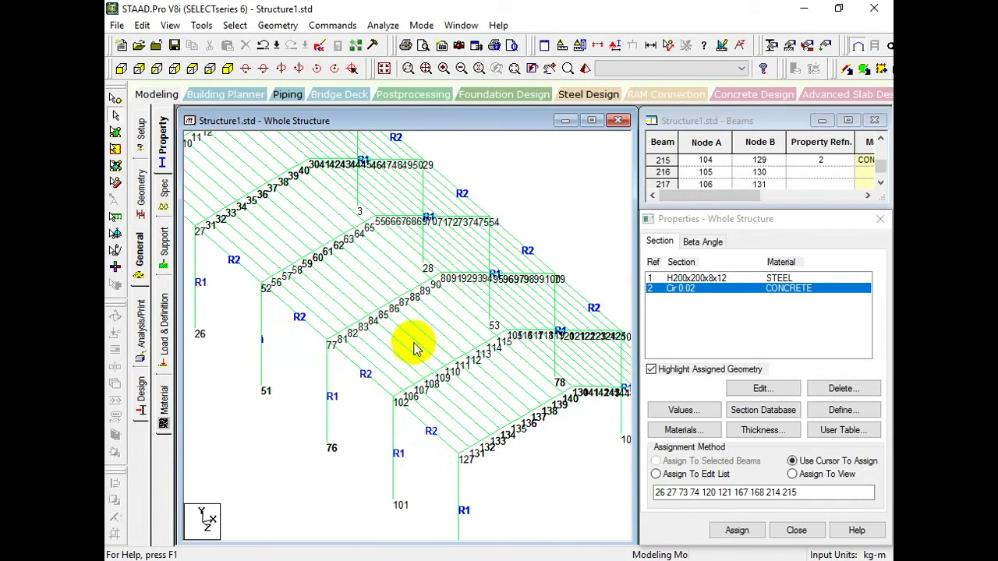
key(shift+b)
key(shift+n)
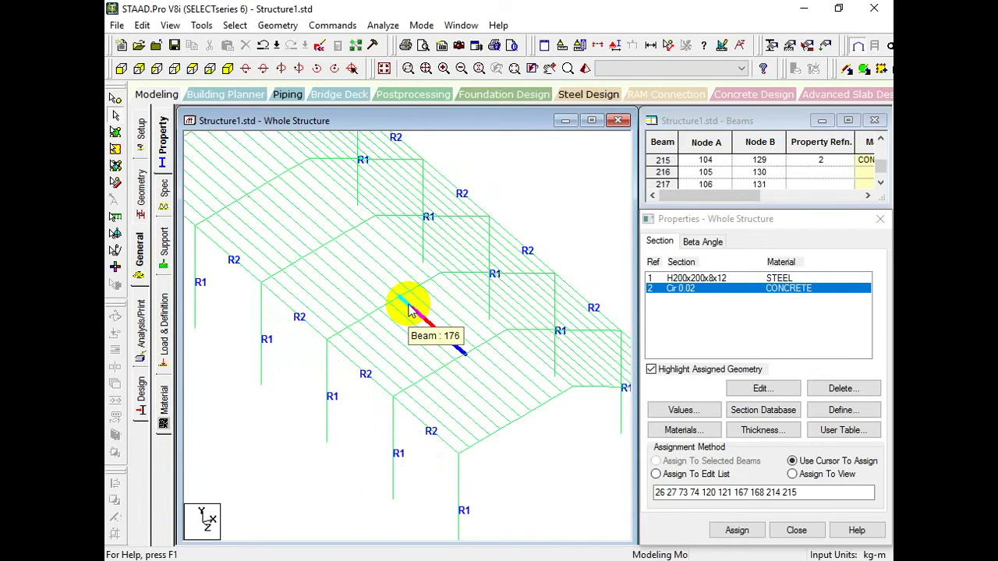
middle_drag(412, 196, 473, 265)
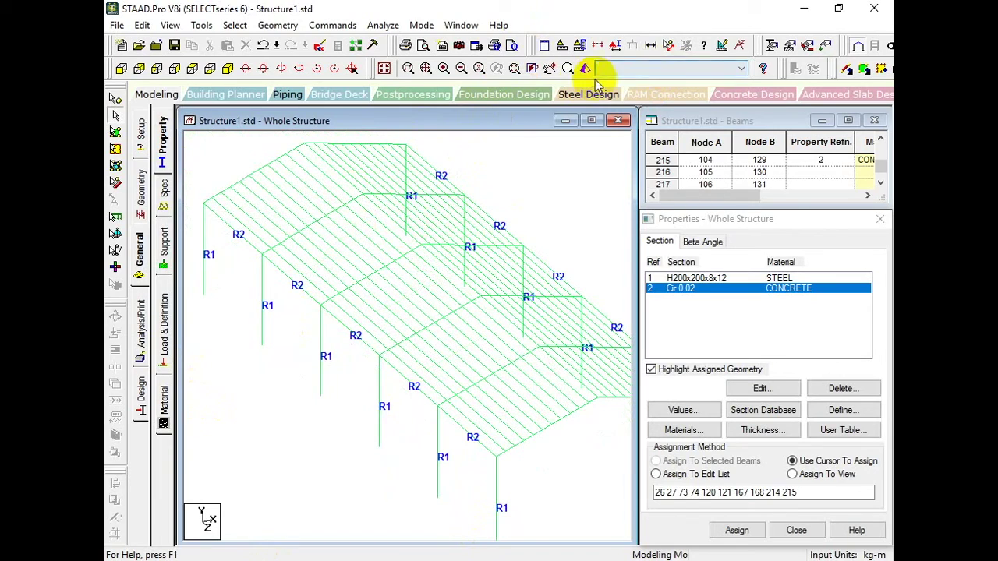
click(332, 25)
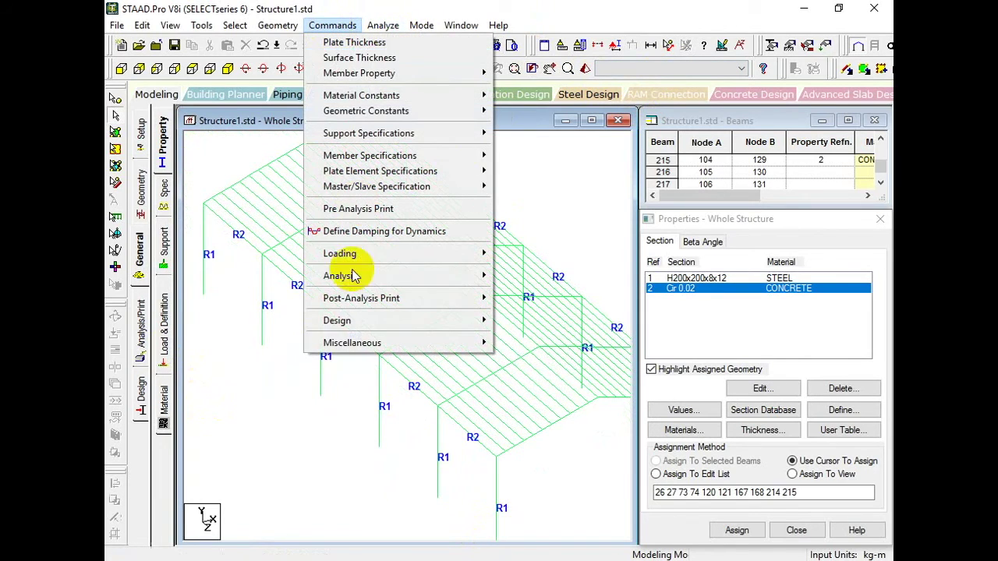
mouse_move(498, 25)
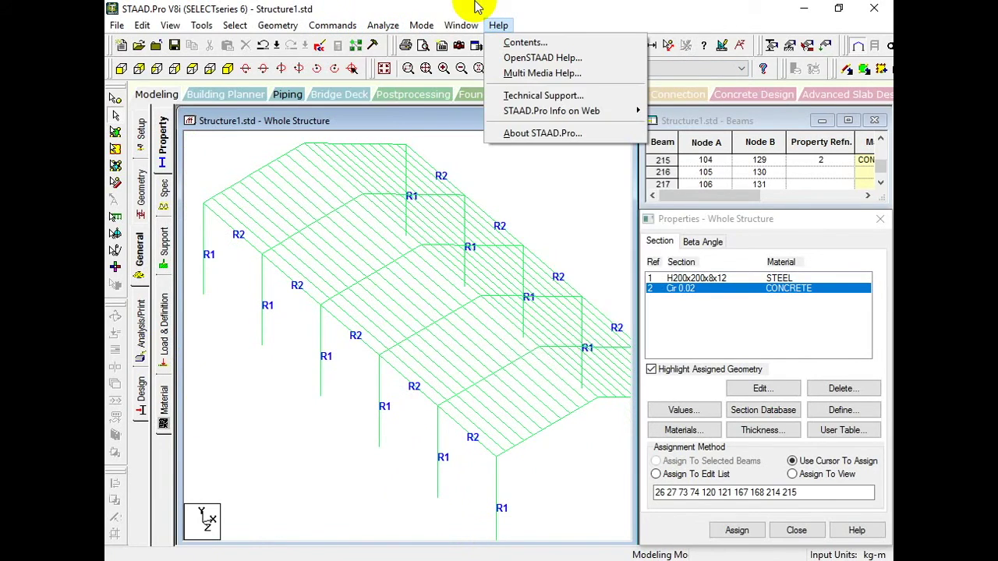
click(645, 18)
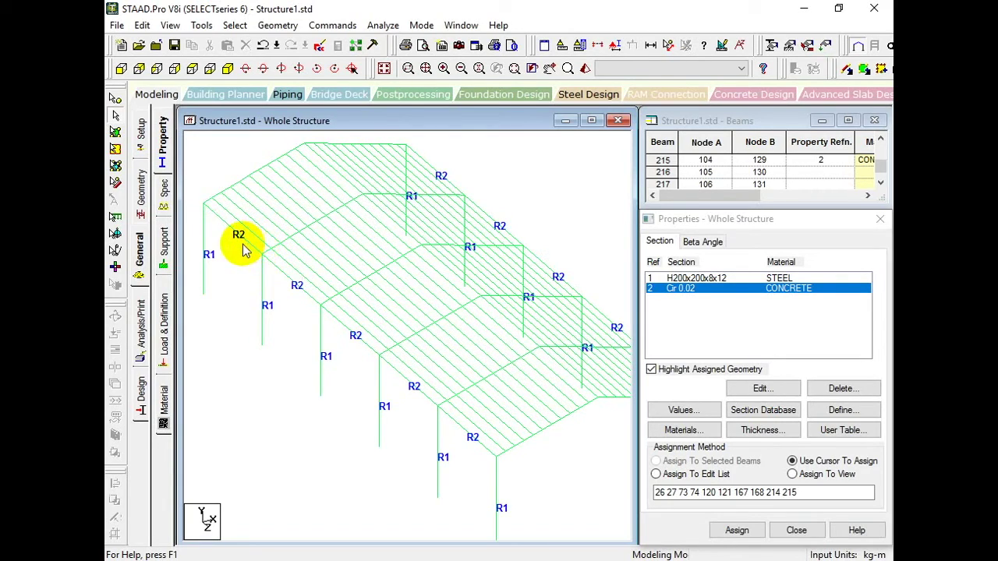
click(217, 217)
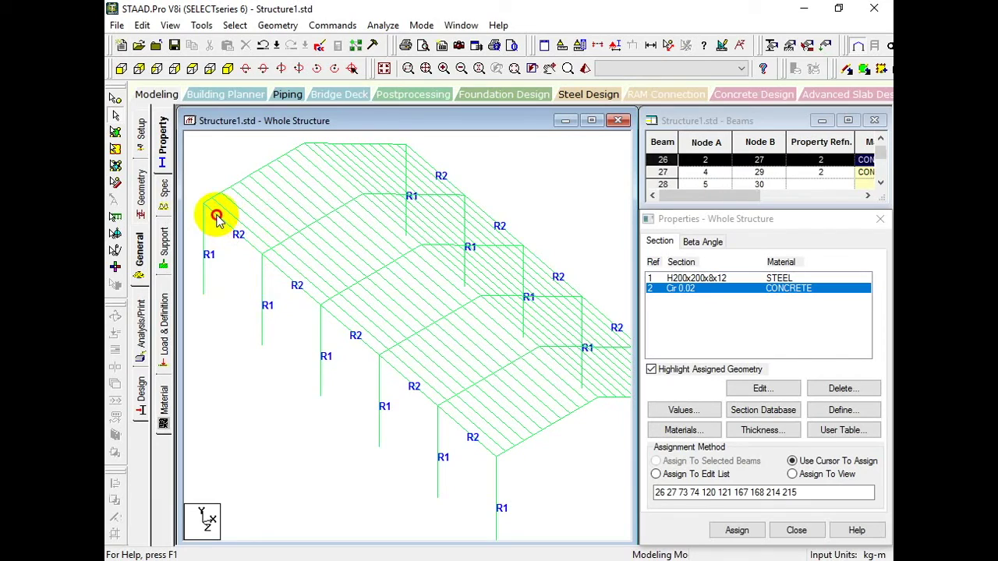
click(259, 212)
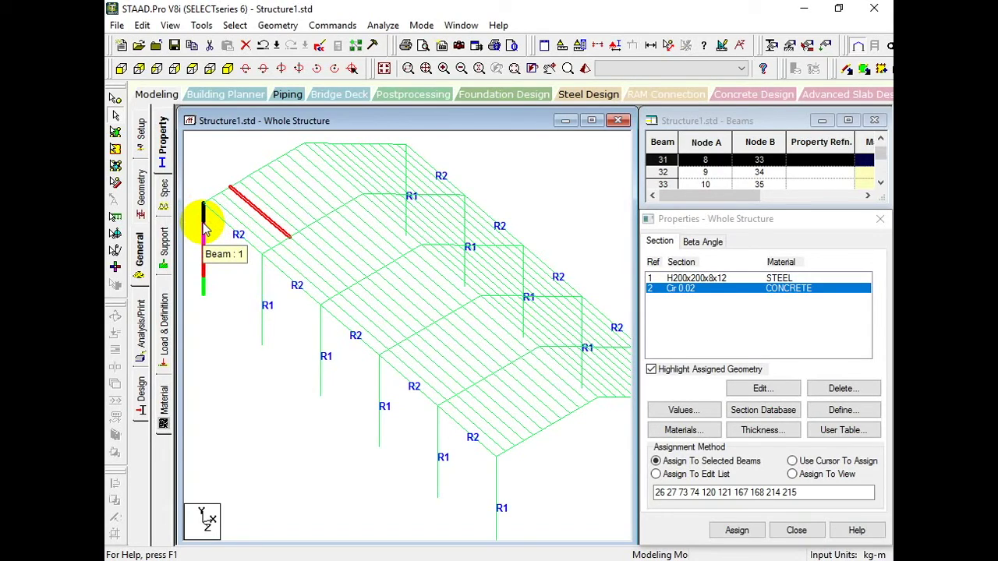
click(234, 296)
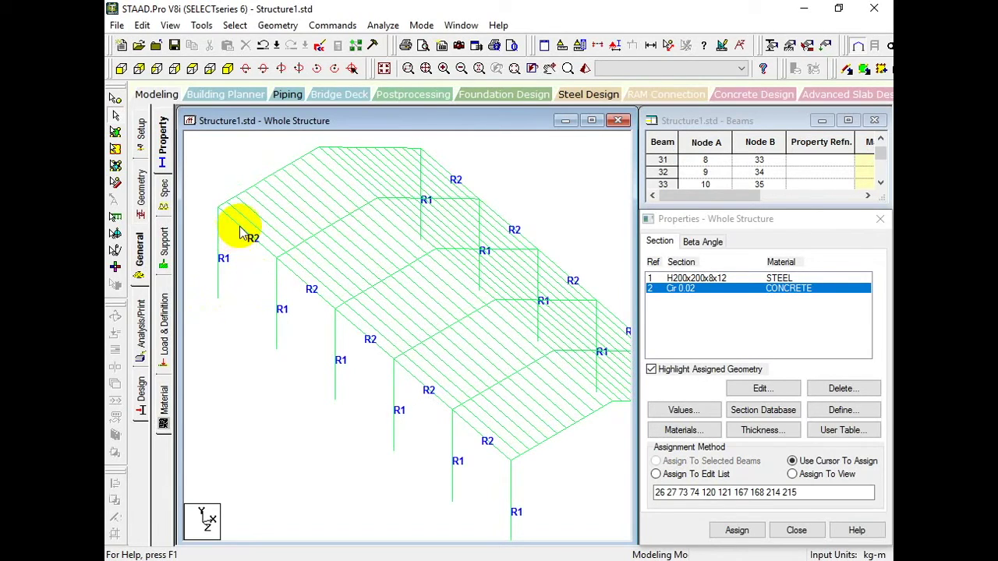
click(240, 232)
right_click(241, 232)
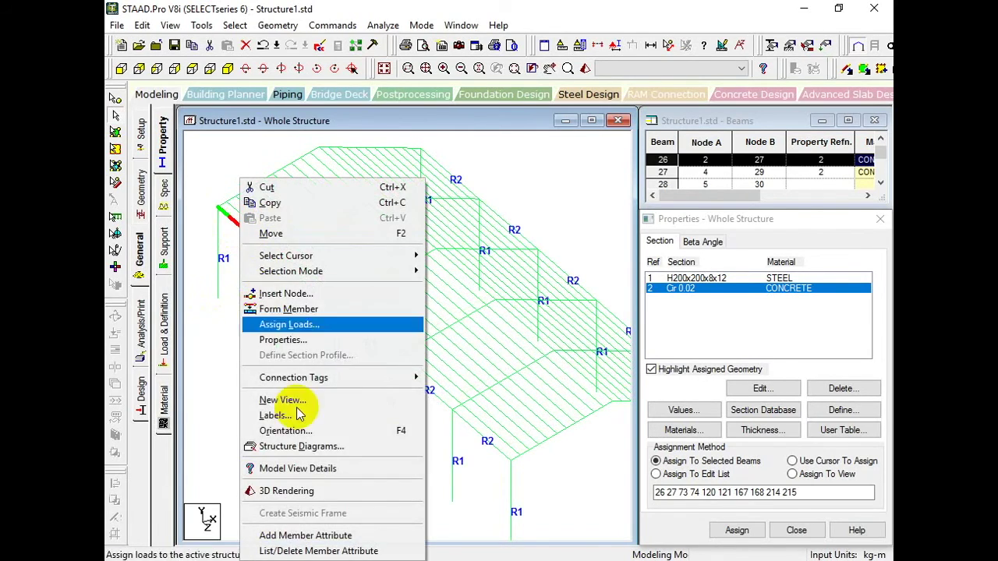
click(200, 330)
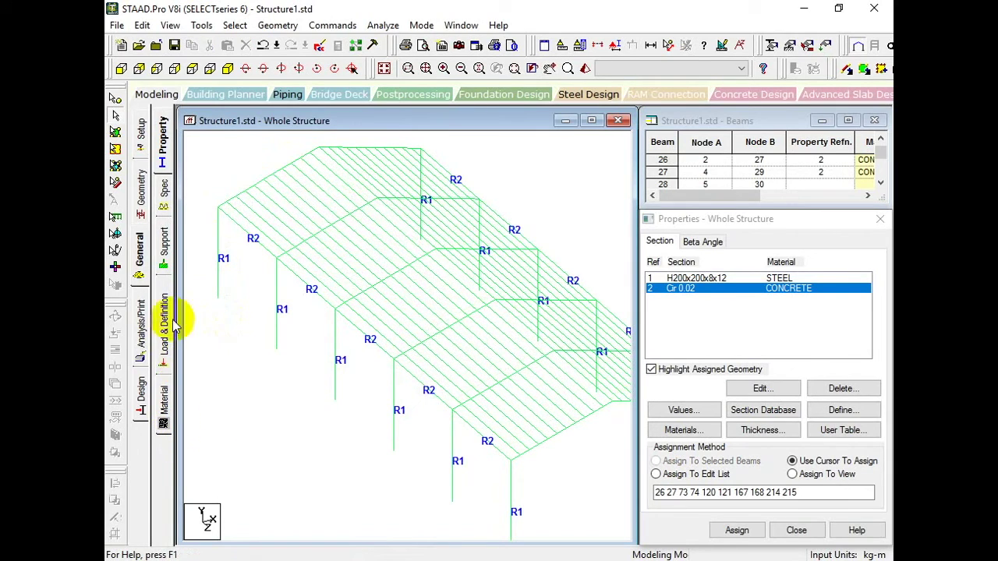
- Review the Release and Offset options of the beam member specification and close the dialog without adding one
click(165, 199)
click(774, 393)
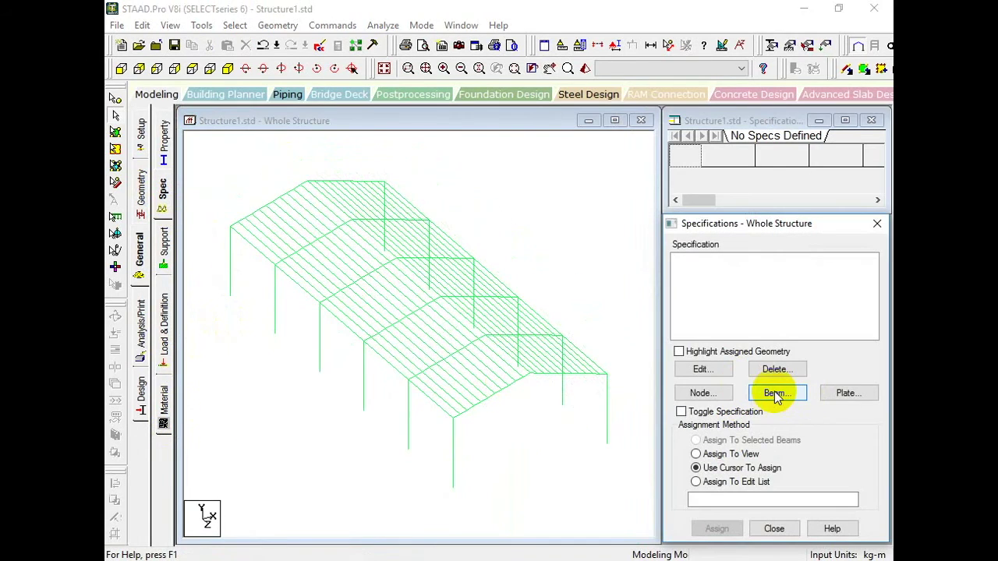
drag(640, 235, 515, 193)
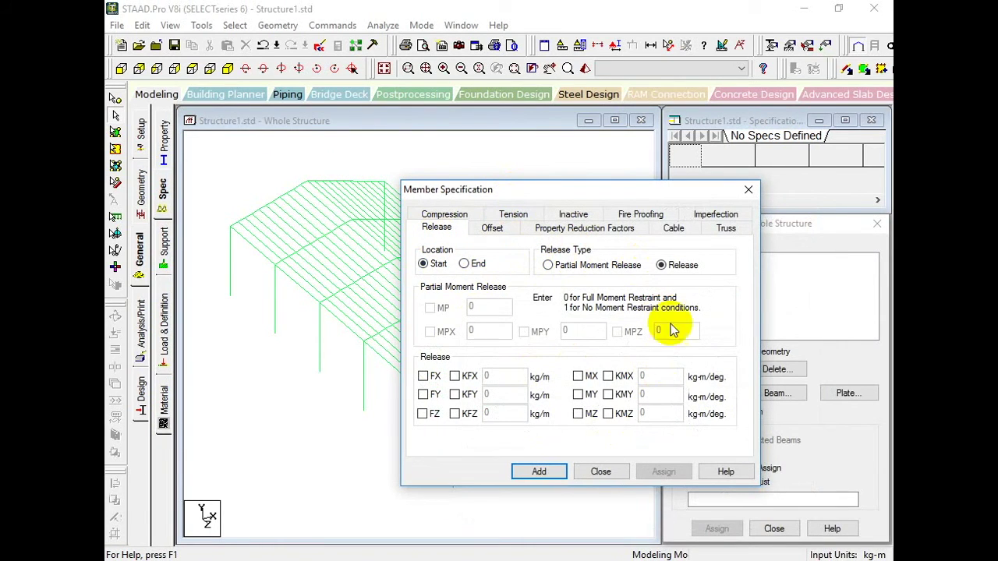
click(496, 229)
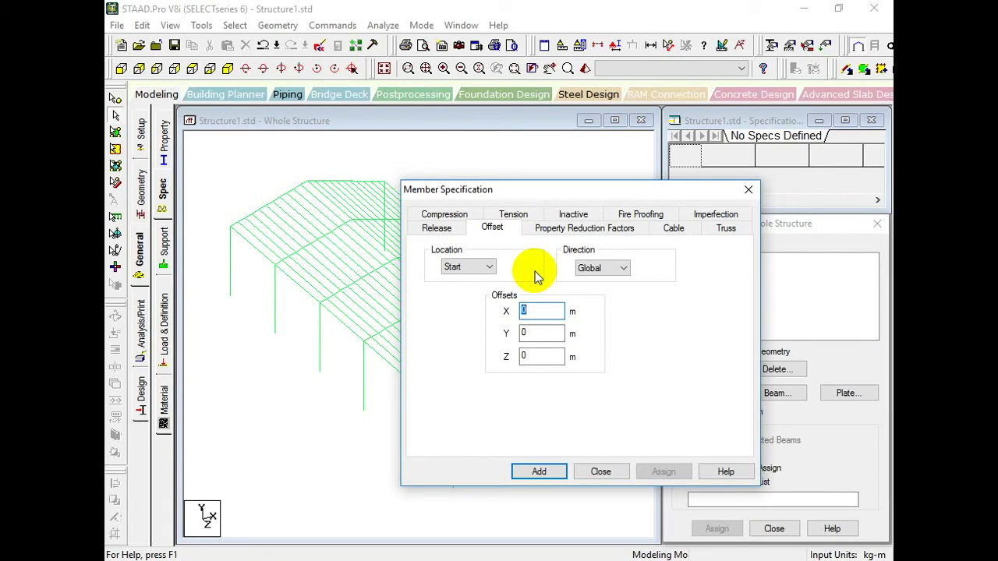
drag(517, 194, 436, 185)
drag(523, 461, 551, 282)
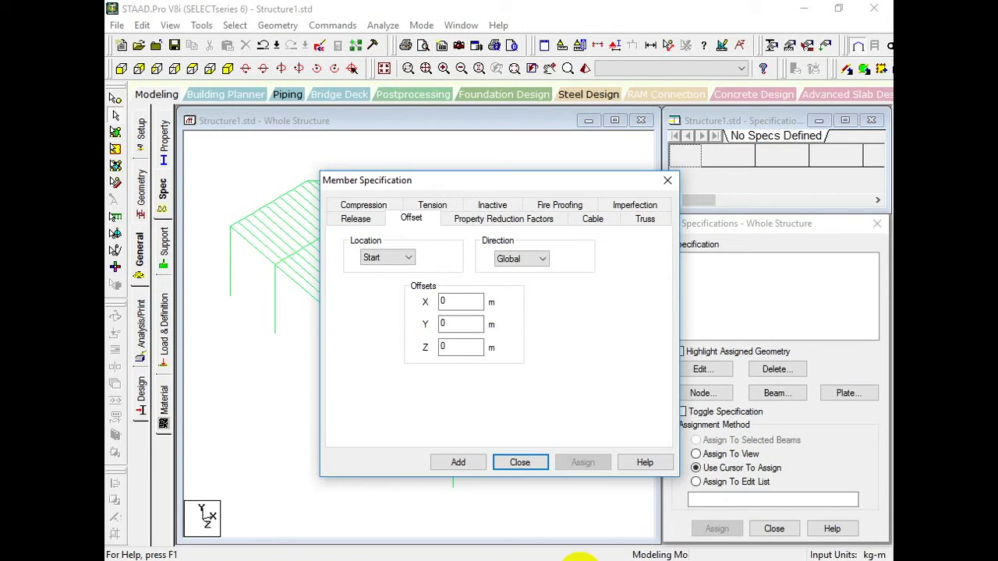
click(519, 463)
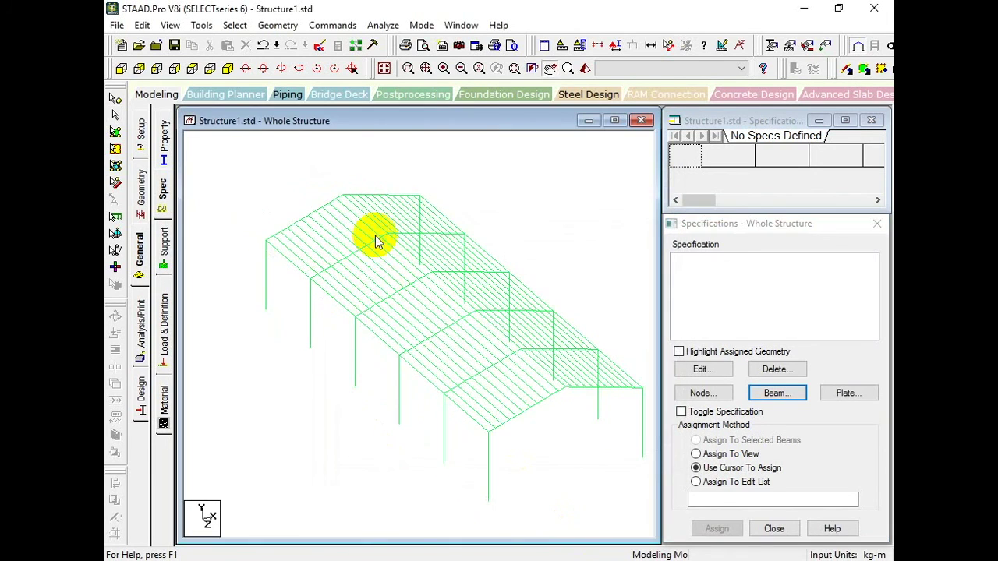
- Switch to File Explorer, open 0.JPG from the 01_Truss 2D Worksheets folder and browse the following worksheet images up to 9.JPG
click(331, 25)
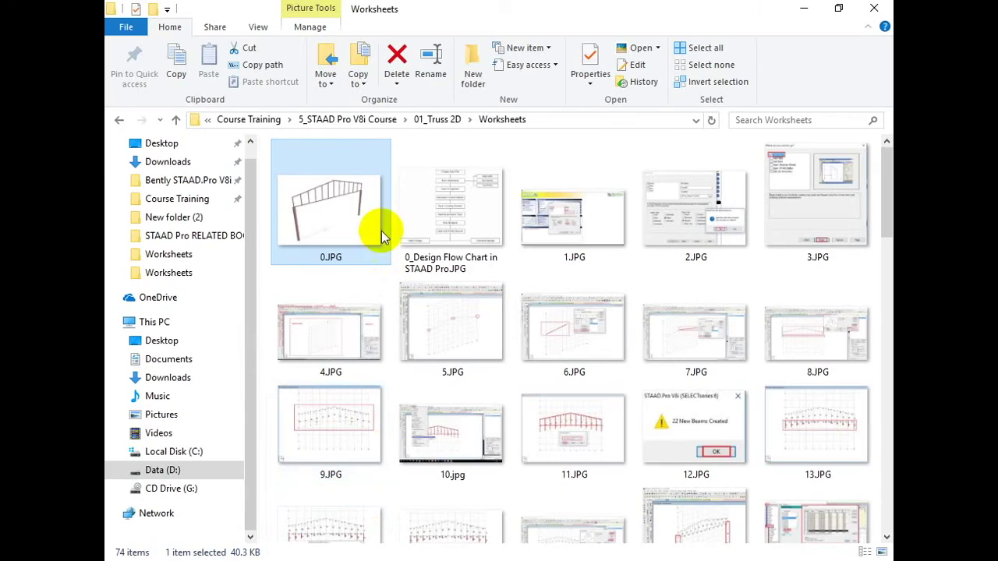
click(353, 222)
double_click(353, 222)
key(Right)
key(Right)
key(Right)
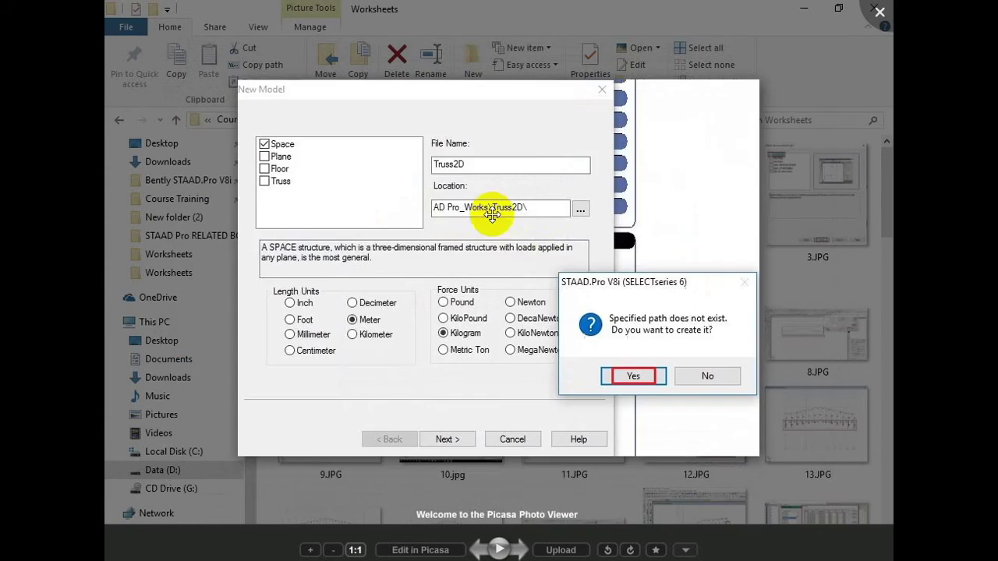
key(Right)
key(Right)
key(Right)
key(Right)
key(Right)
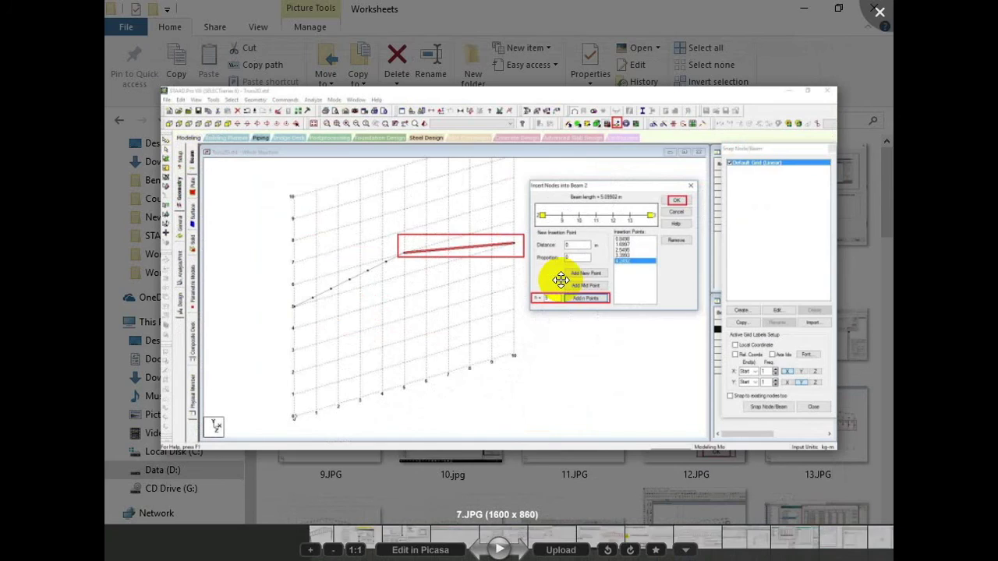
key(Right)
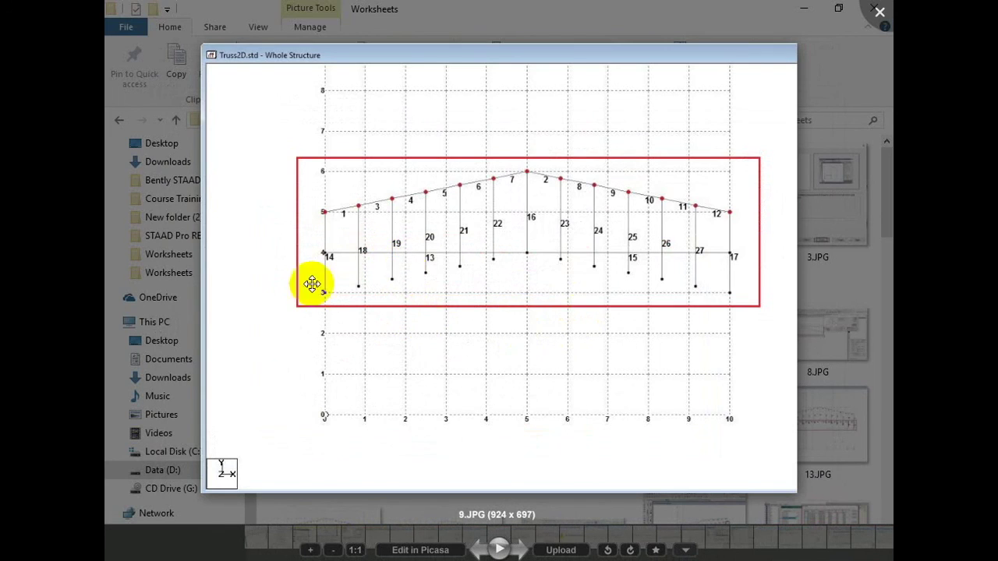
- Examine worksheet image 10.jpg, which covers the Intersect Selected Members command, and compare it with the neighbouring images
key(Left)
key(Left)
key(Right)
key(Right)
key(Right)
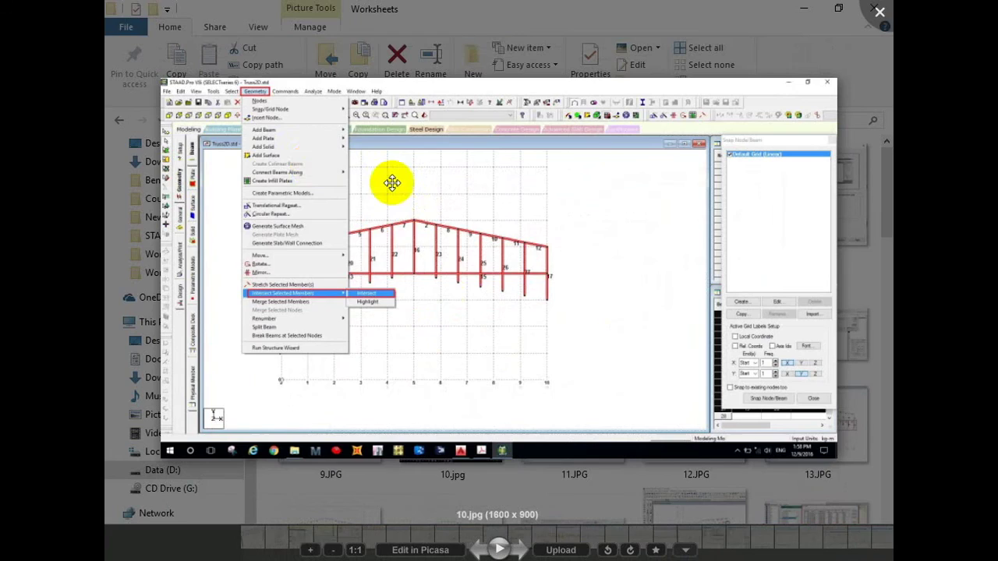
scroll(355, 265, up, 3)
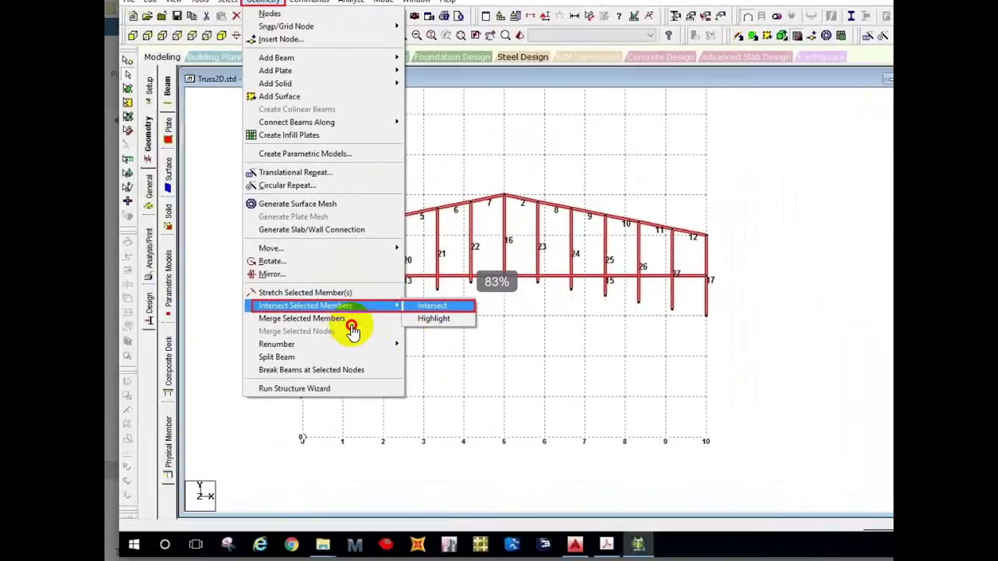
key(Right)
scroll(455, 209, down, 2)
key(Left)
key(Left)
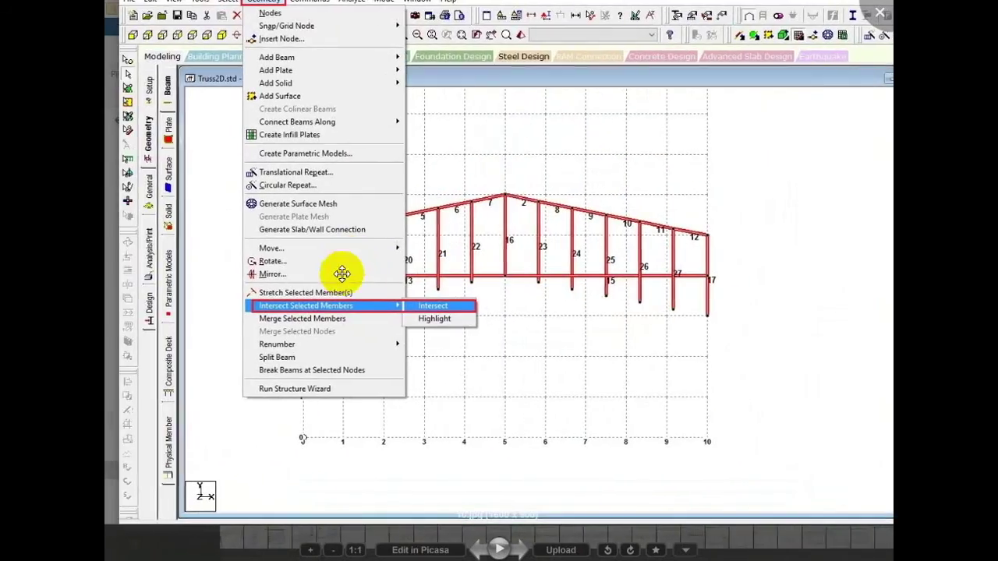
- Browse the Truss 2D worksheet images up to 17.JPG, covering member intersection with a tolerance, deletion of the stub members and the added columns
key(Right)
key(Right)
key(Right)
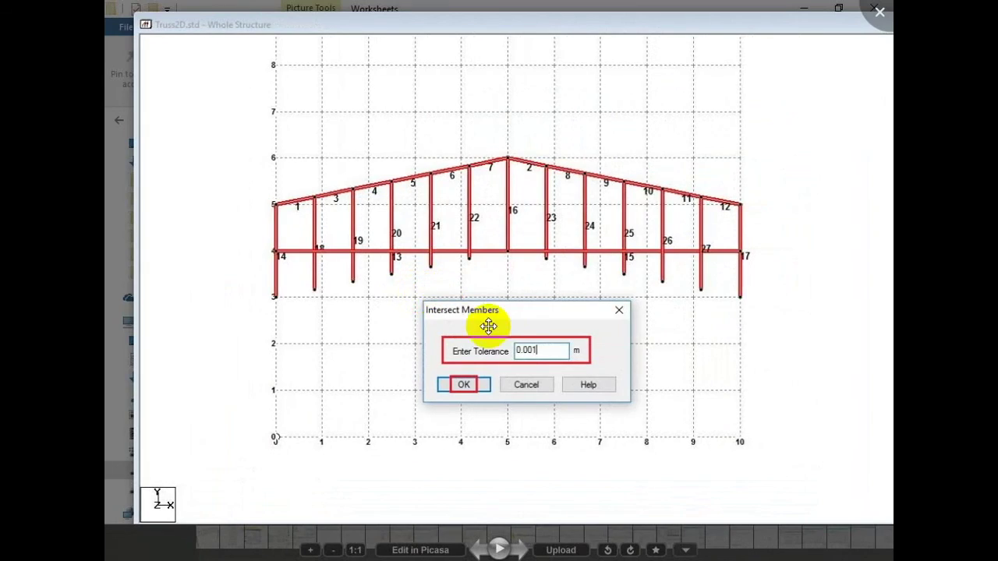
key(Right)
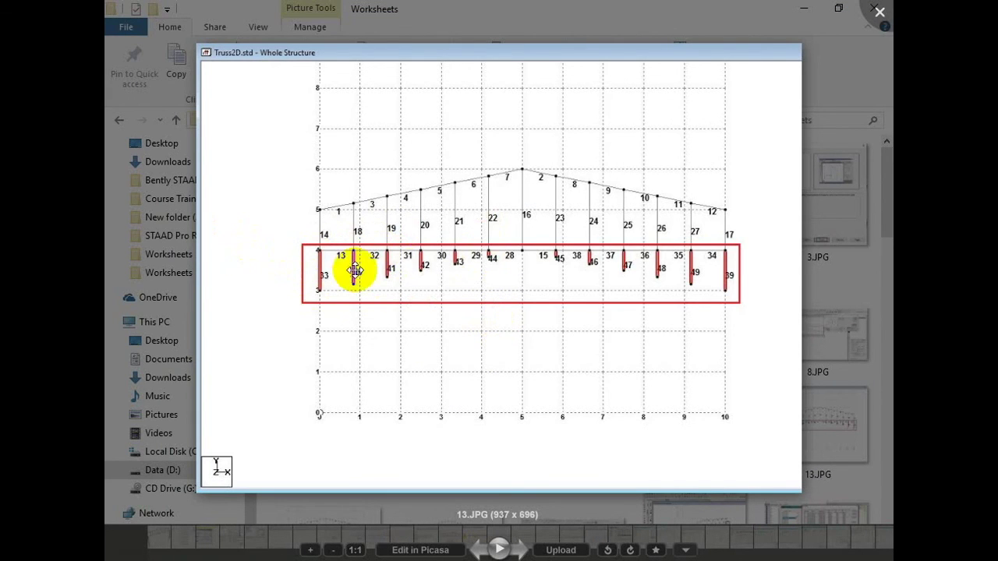
key(Right)
key(Right)
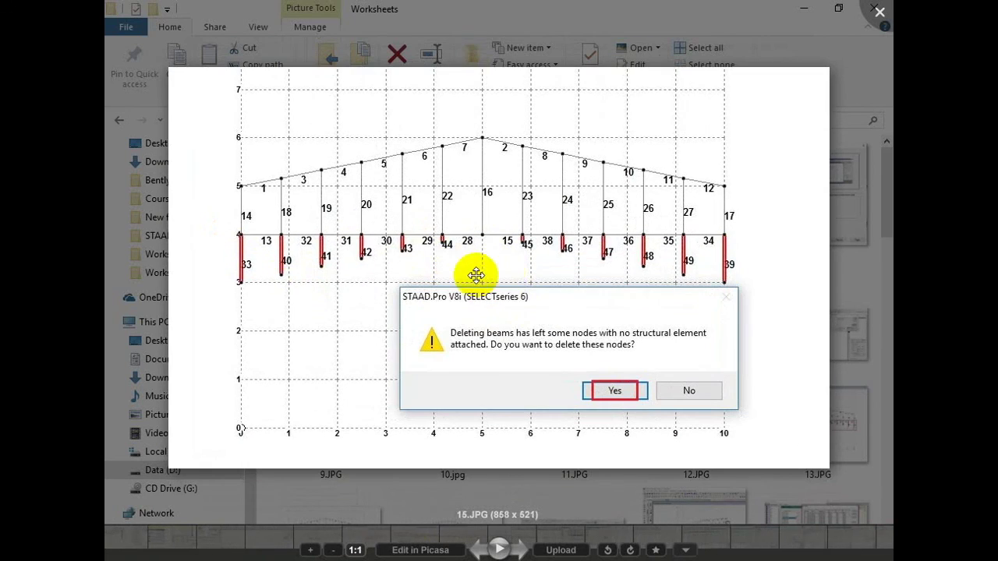
key(Right)
key(Right)
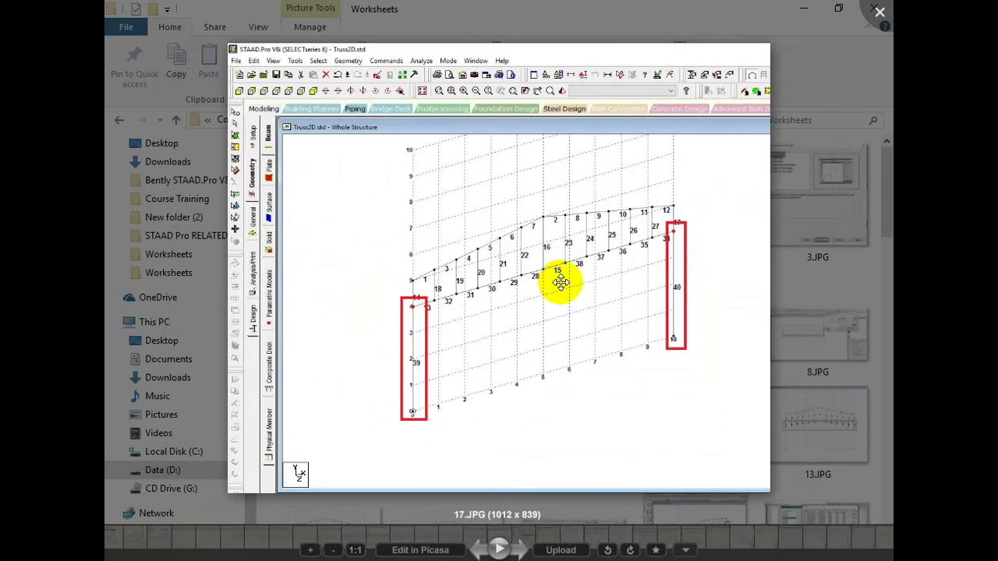
- Examine worksheet images 18.JPG and 19.JPG on choosing Japanese circular hollow profiles from the section database
key(Right)
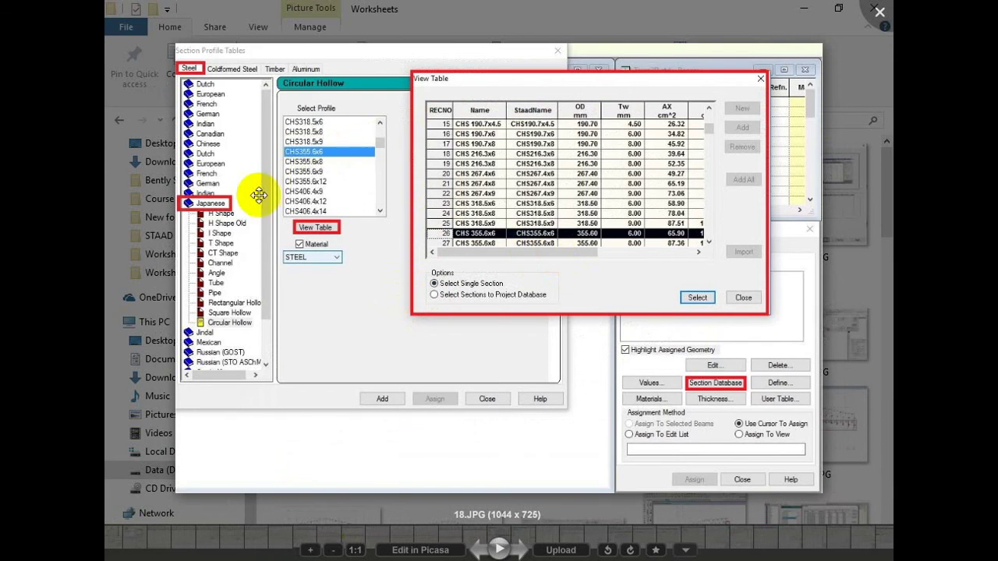
key(Right)
key(Right)
key(Left)
key(Left)
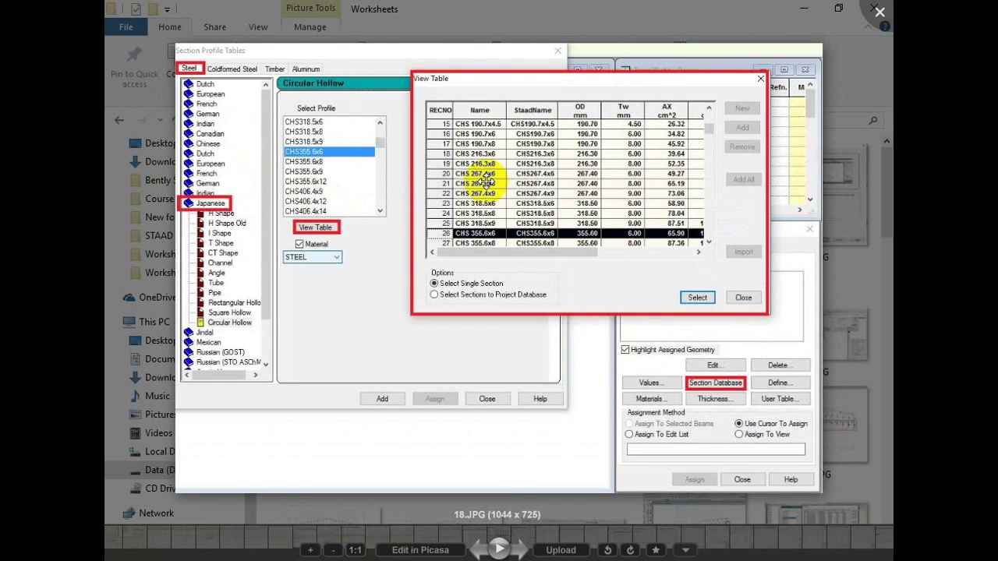
key(Right)
key(Right)
key(Right)
key(Right)
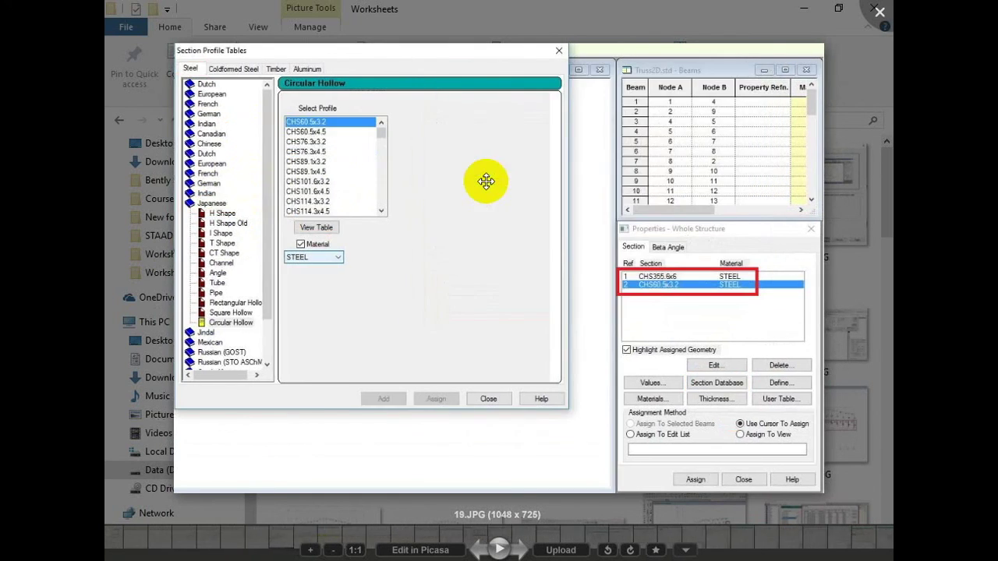
- Browse worksheet images 23.JPG to 33.JPG on creating the primary load cases and assigning nodal loads to the truss
key(Right)
key(Right)
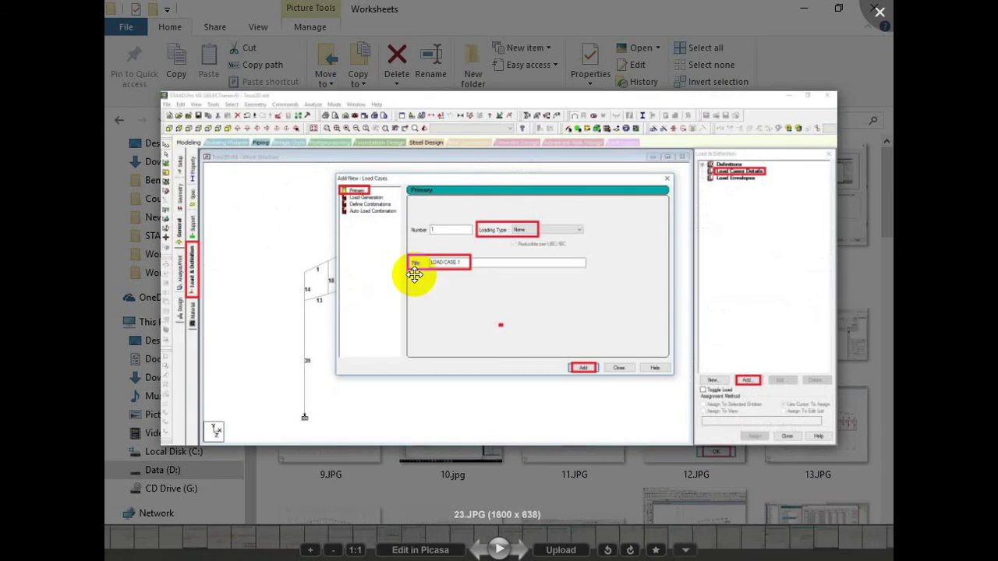
scroll(421, 238, up, 1)
key(Right)
key(Right)
key(Right)
key(Right)
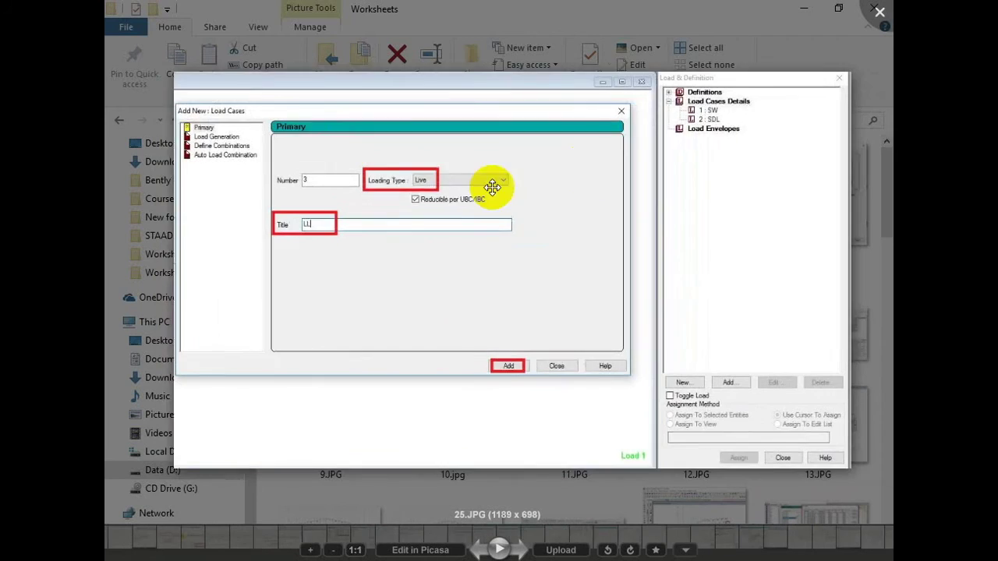
key(Right)
key(Right)
key(Right)
key(Right)
key(Right)
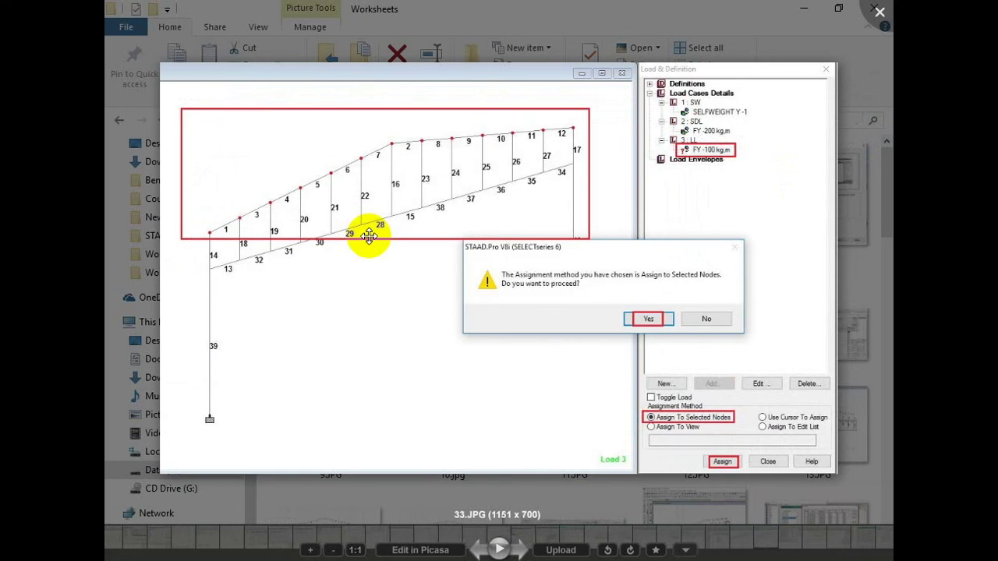
- Review the worksheet images up to 41.JPG, covering the duplicate member check and the display of beam dimensions
key(Right)
key(Right)
key(Right)
key(Right)
key(Right)
key(Right)
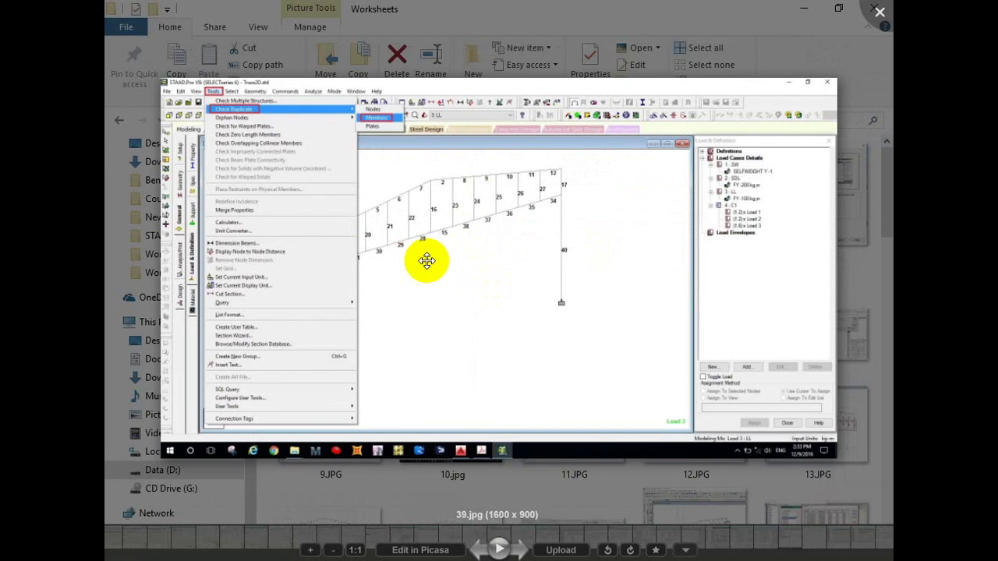
key(Right)
key(Right)
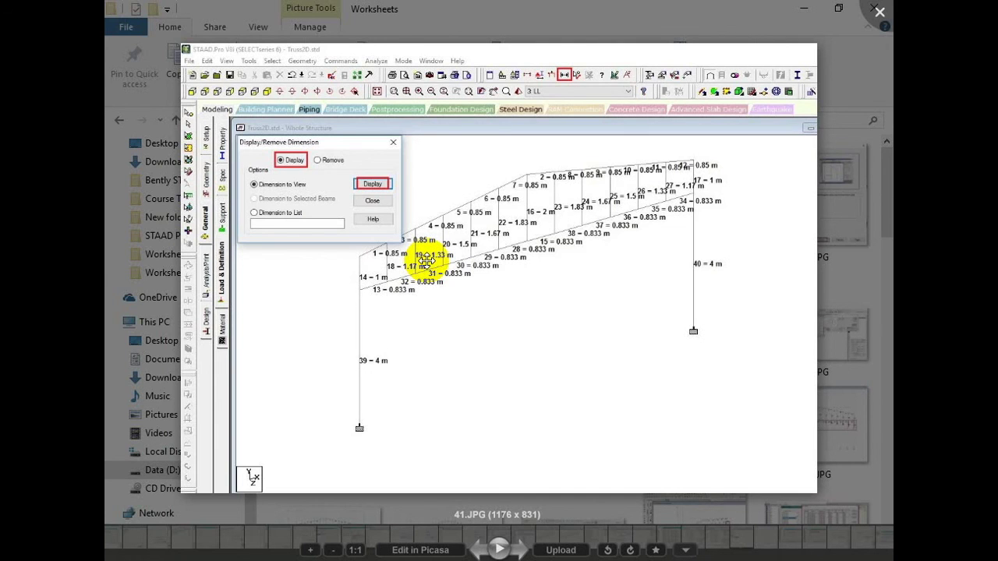
- Browse the worksheet images up to 49.JPG, covering the analysis run and the scale settings for result diagrams
key(Right)
key(Right)
key(Right)
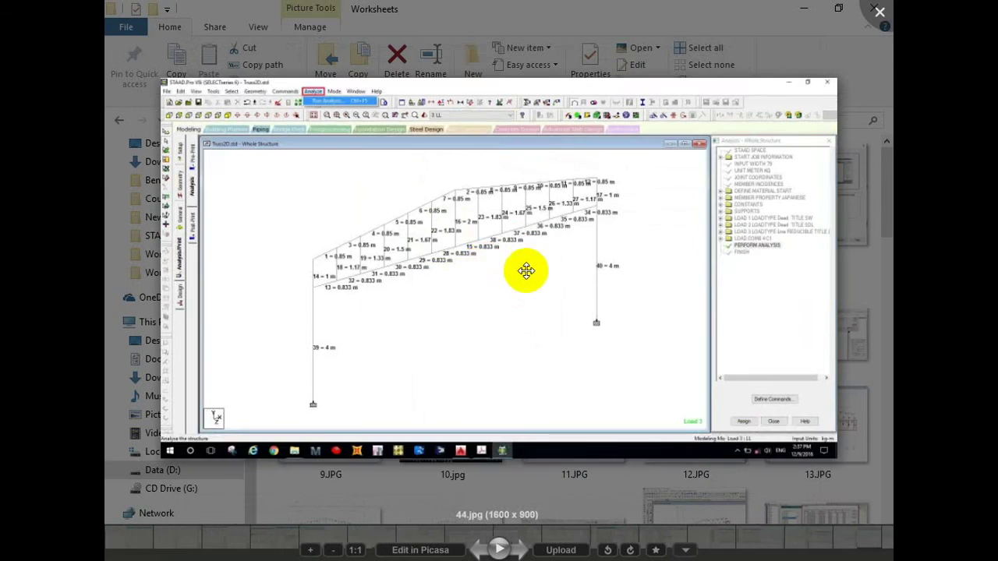
key(Right)
key(Right)
key(Right)
key(Right)
key(Right)
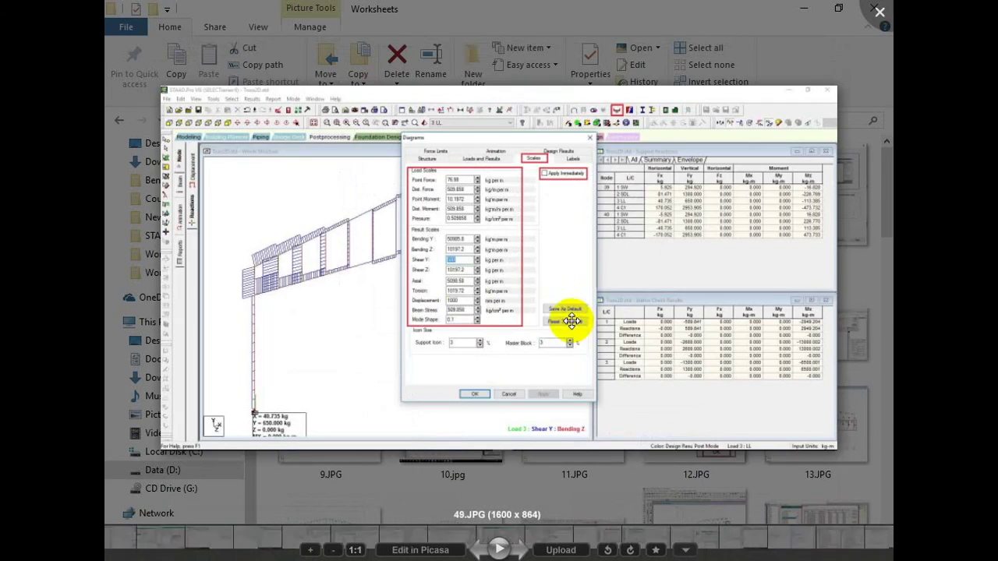
- Review the worksheet images up to 59.jpg, covering the AISC 360-10 steel design parameters and rerunning the analysis
key(Right)
key(Right)
key(Right)
key(Right)
key(Right)
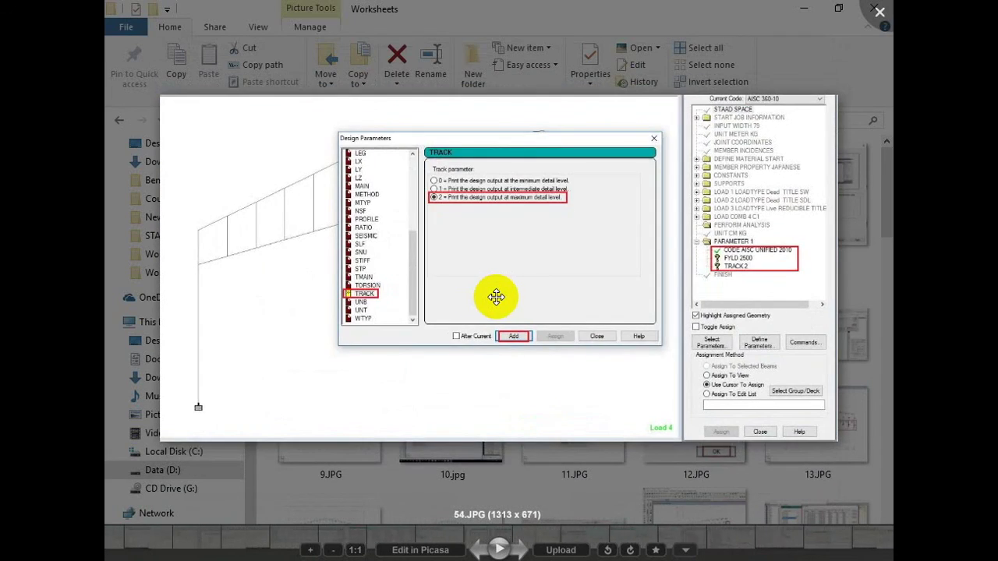
key(Right)
key(Right)
key(Right)
key(Right)
key(Right)
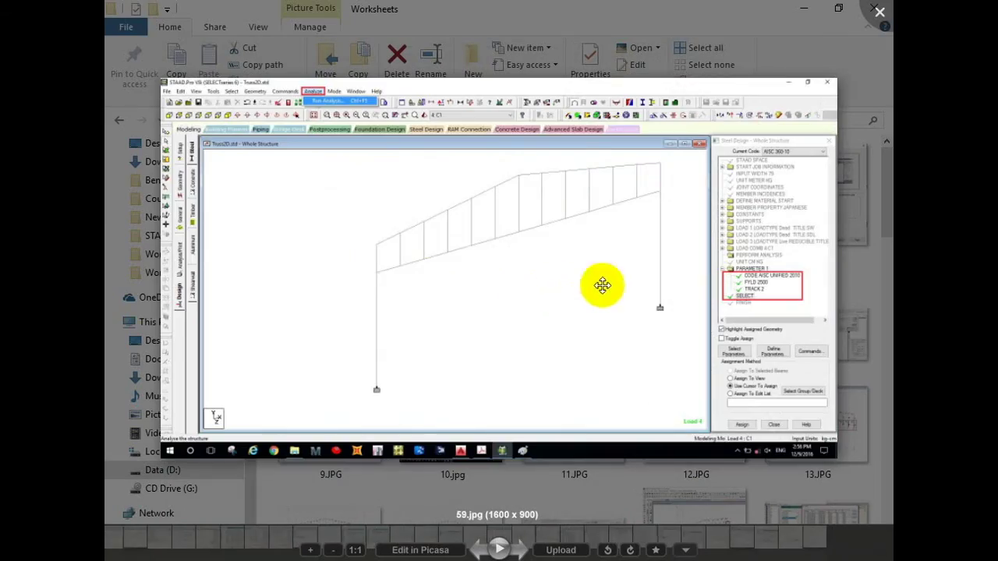
- Browse the worksheet images up to 68.JPG, covering the analysis and design output and assigning the CHECK CODE command to the view
key(Right)
key(Right)
key(Right)
key(Right)
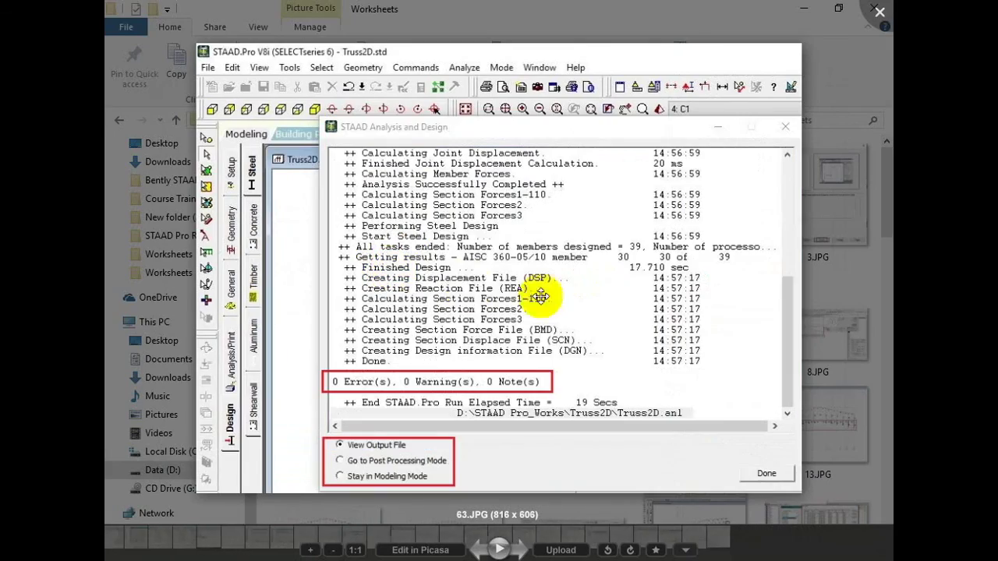
key(Left)
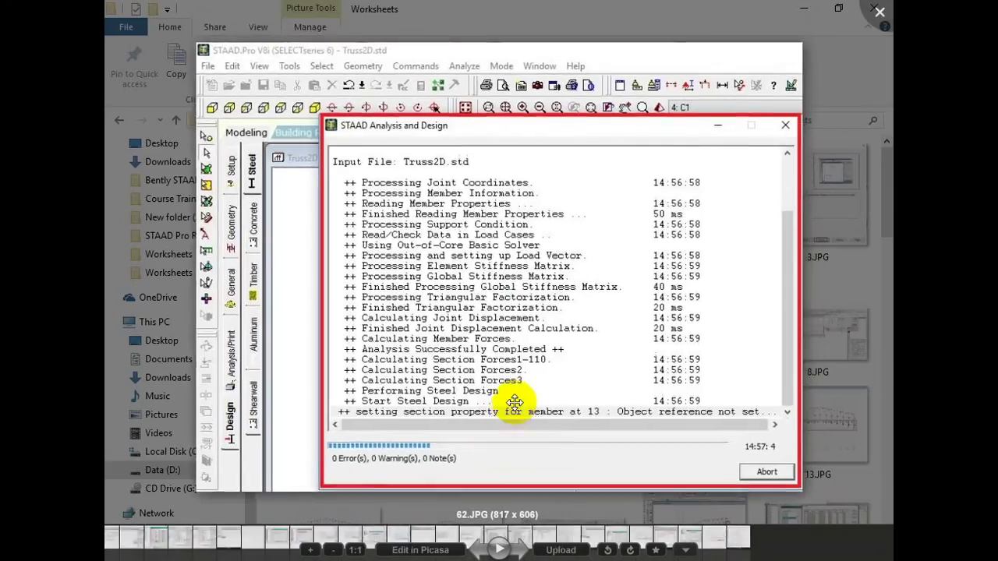
key(Right)
key(Right)
key(Right)
key(Right)
key(Right)
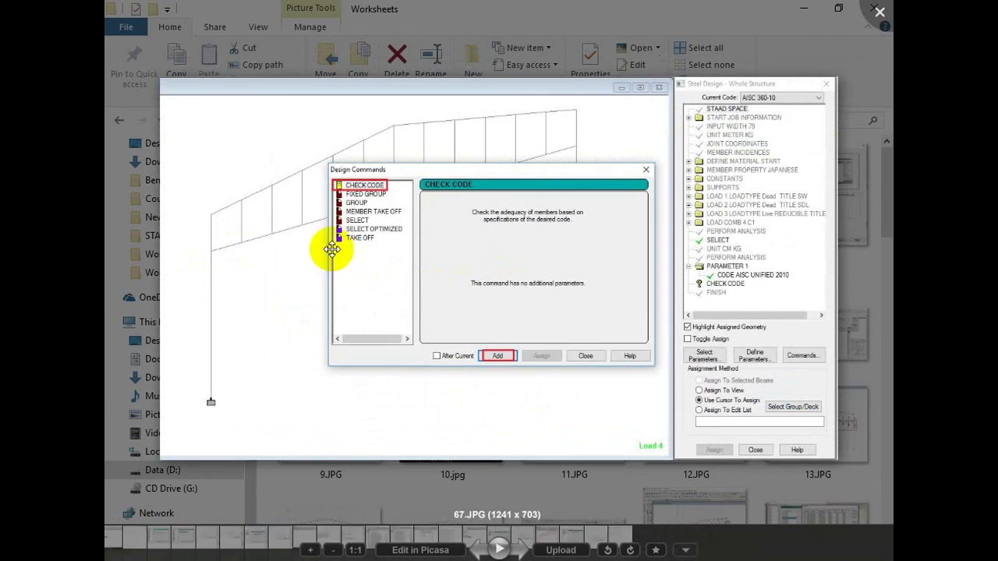
key(Right)
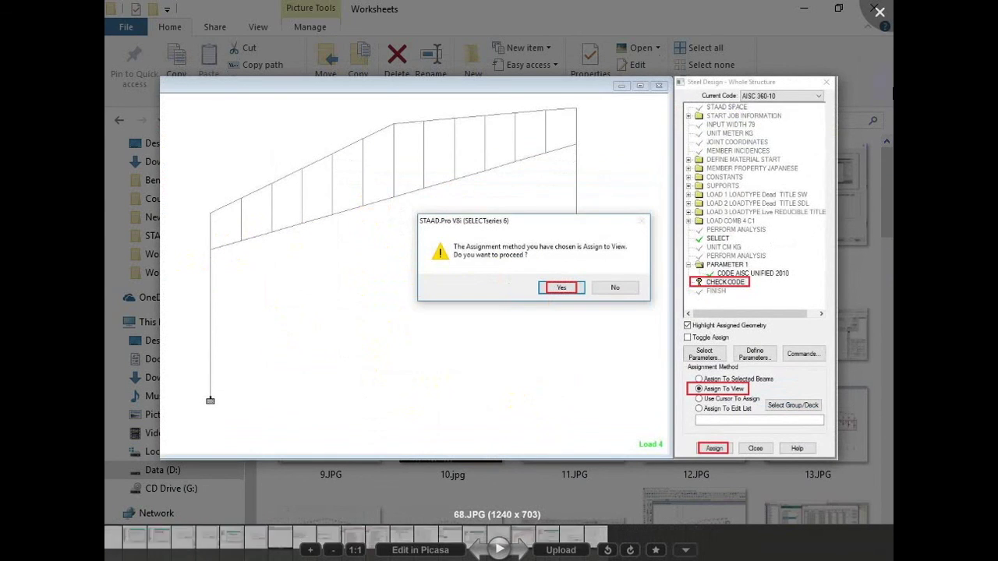
- Close the worksheet image and return to the 5_STAAD Pro V8i Course folder
click(880, 12)
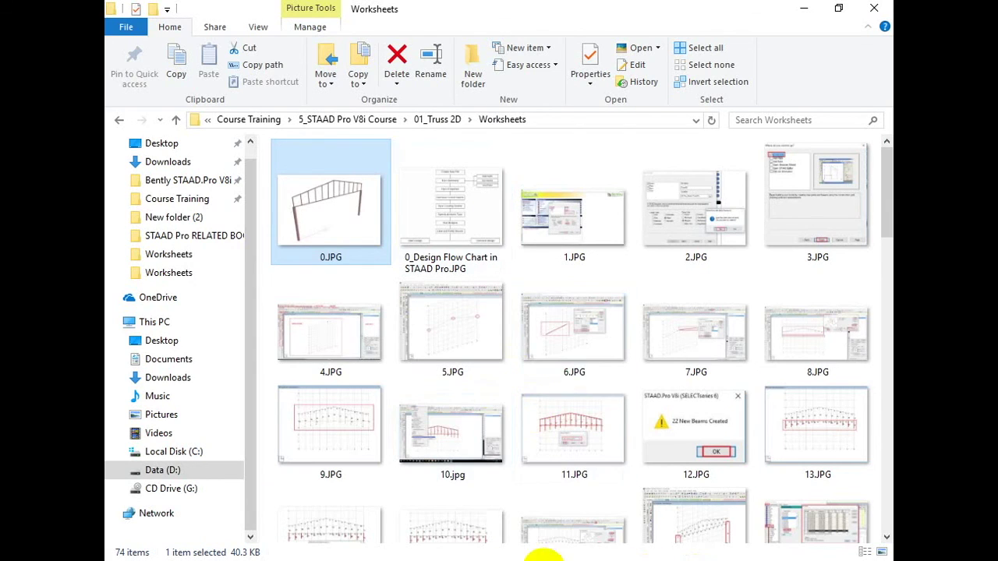
click(573, 493)
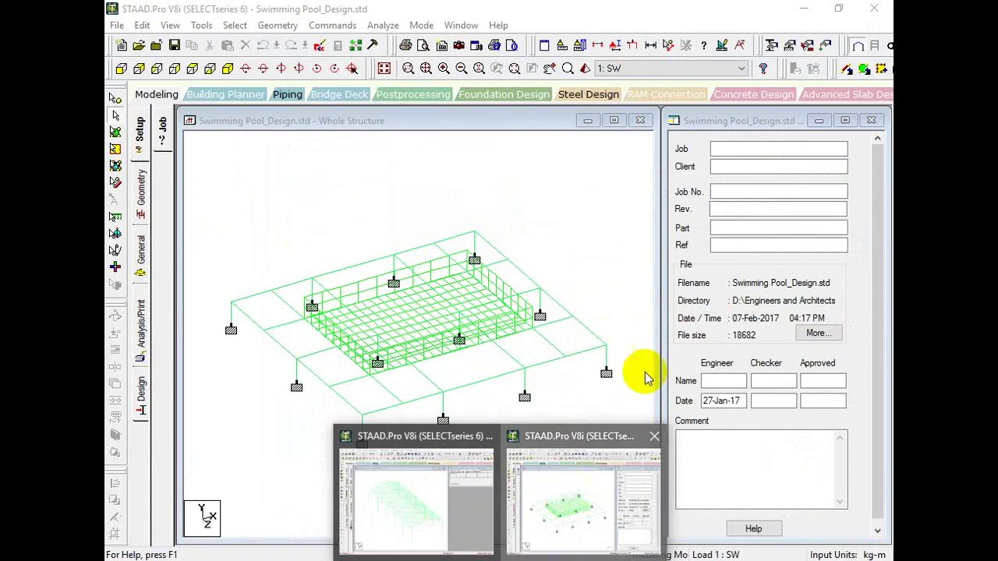
click(890, 8)
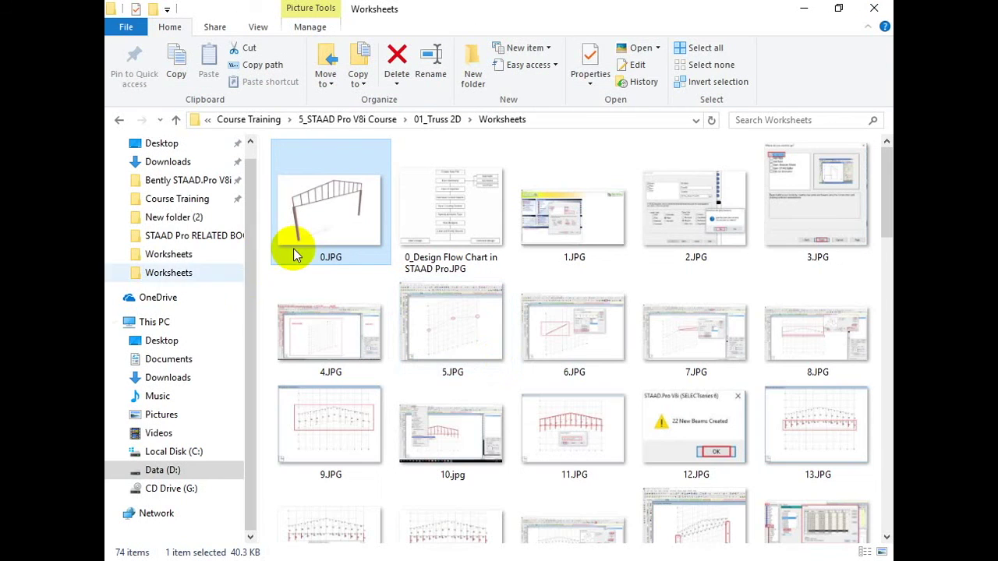
click(118, 120)
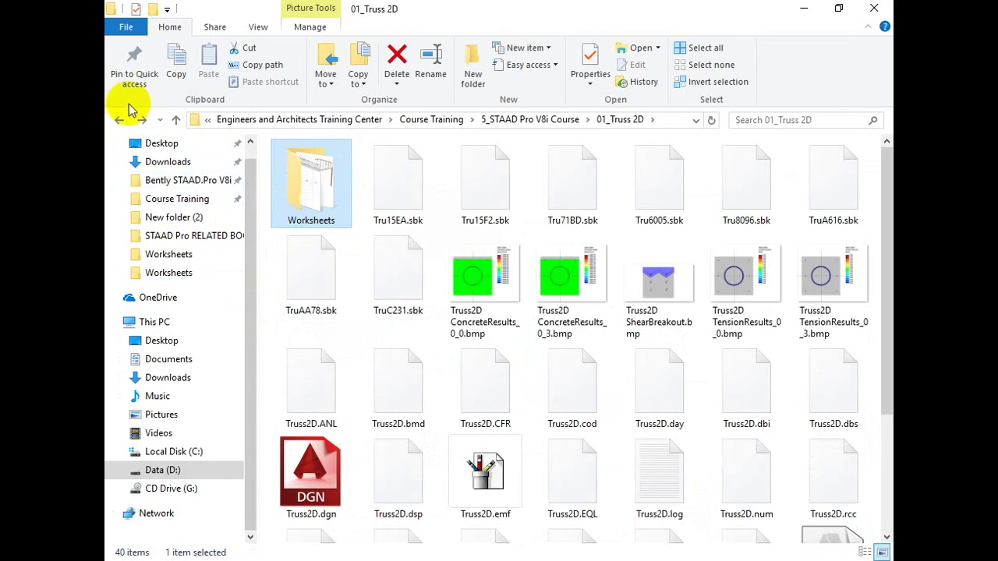
click(118, 121)
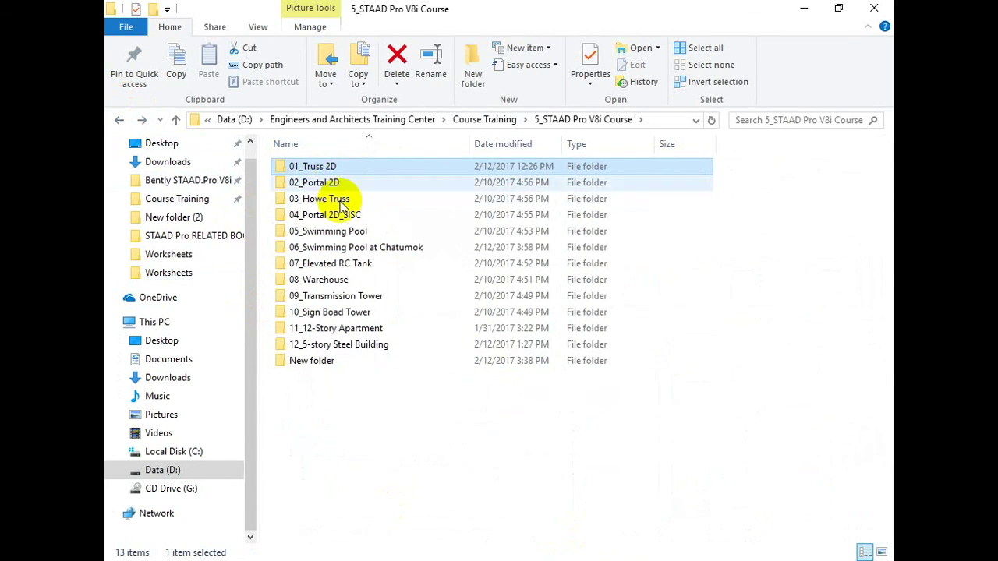
- View 30.jpg from the 09_Transmission Tower Worksheets folder, close it and return to the 5_STAAD Pro V8i Course folder
double_click(350, 297)
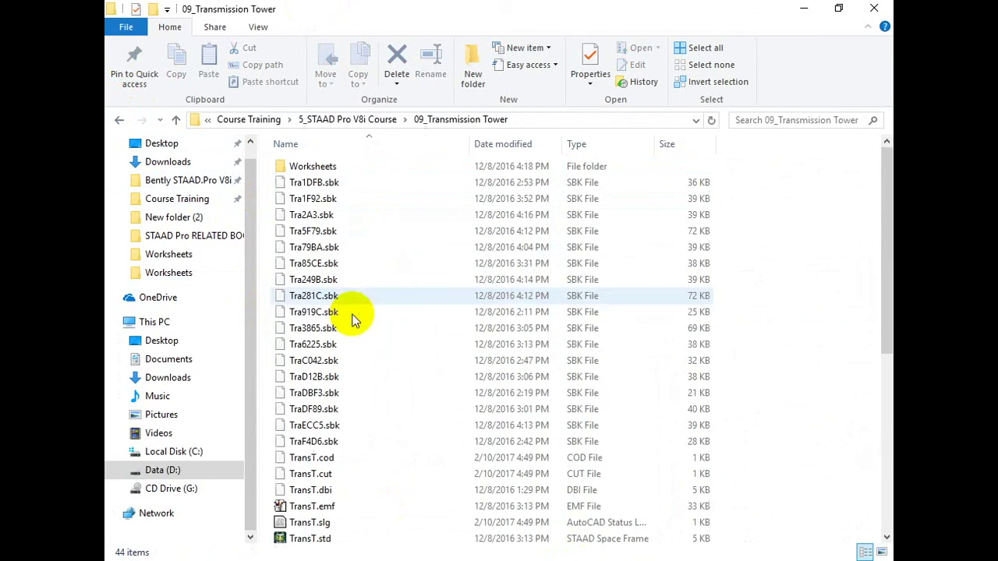
double_click(314, 167)
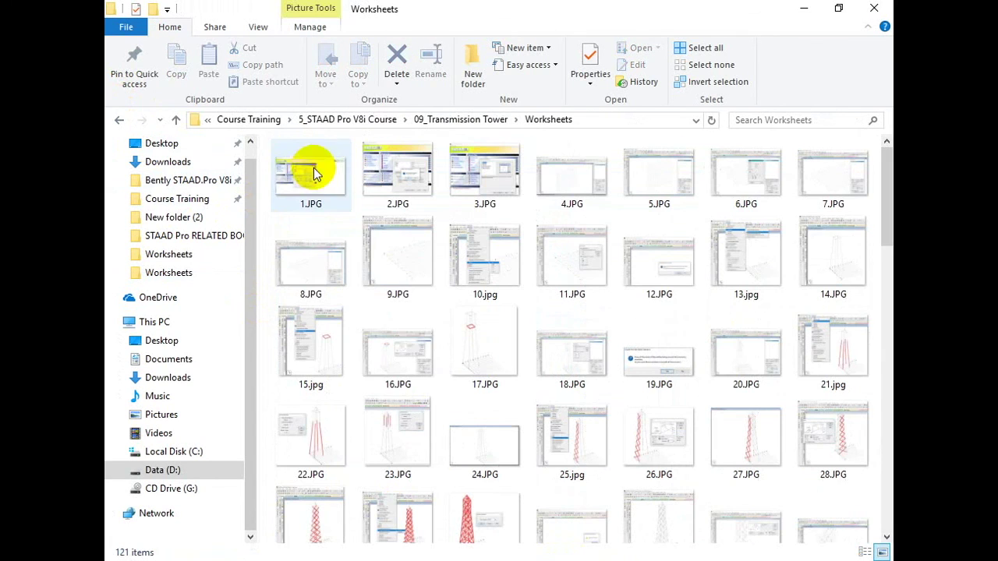
click(491, 343)
scroll(401, 463, down, 3)
double_click(394, 320)
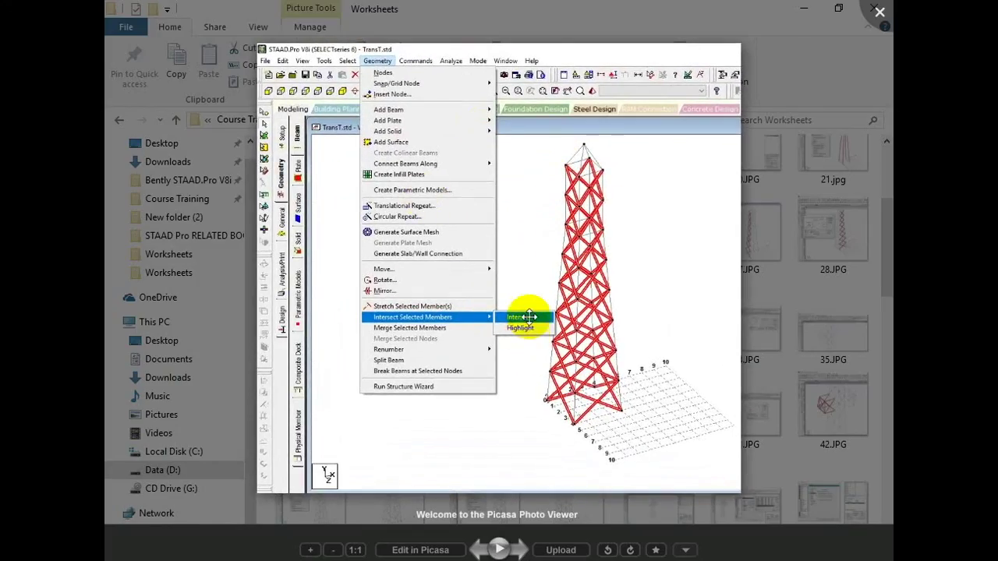
scroll(519, 316, up, 3)
click(882, 13)
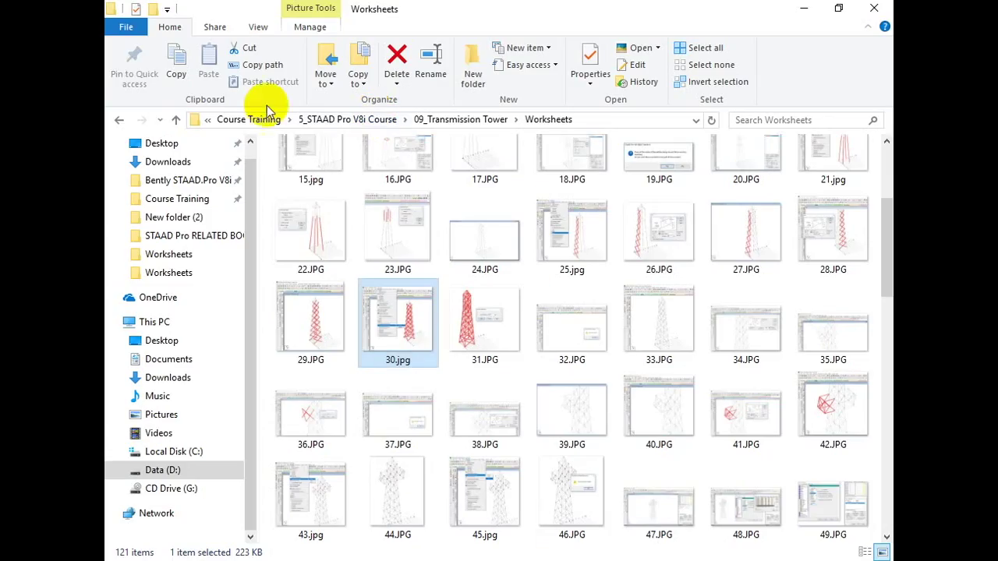
click(120, 121)
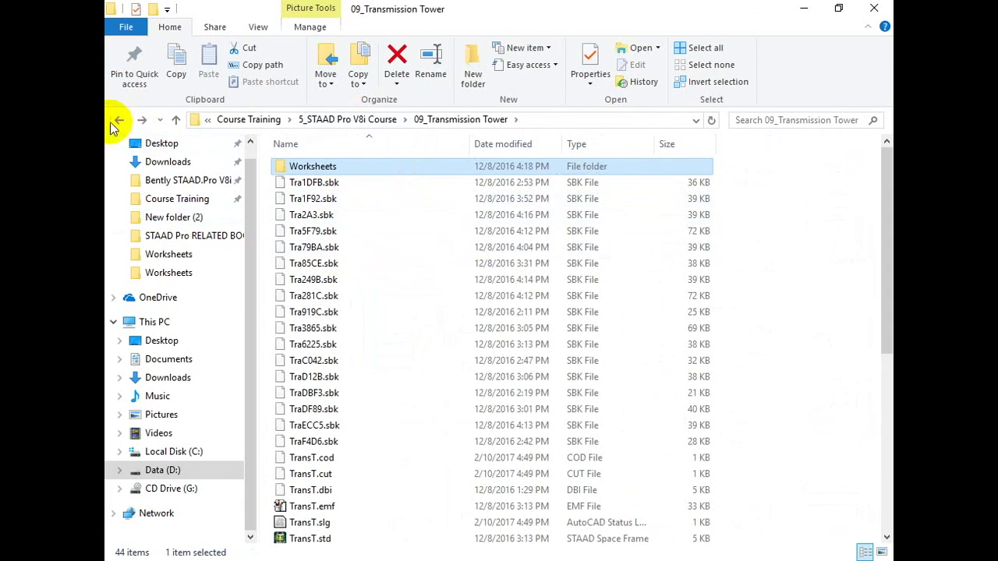
click(120, 121)
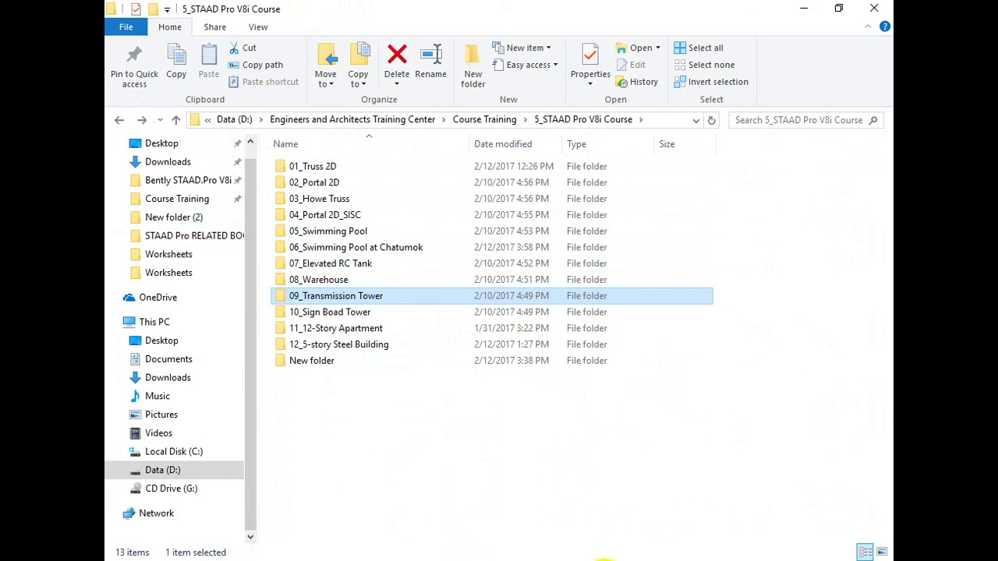